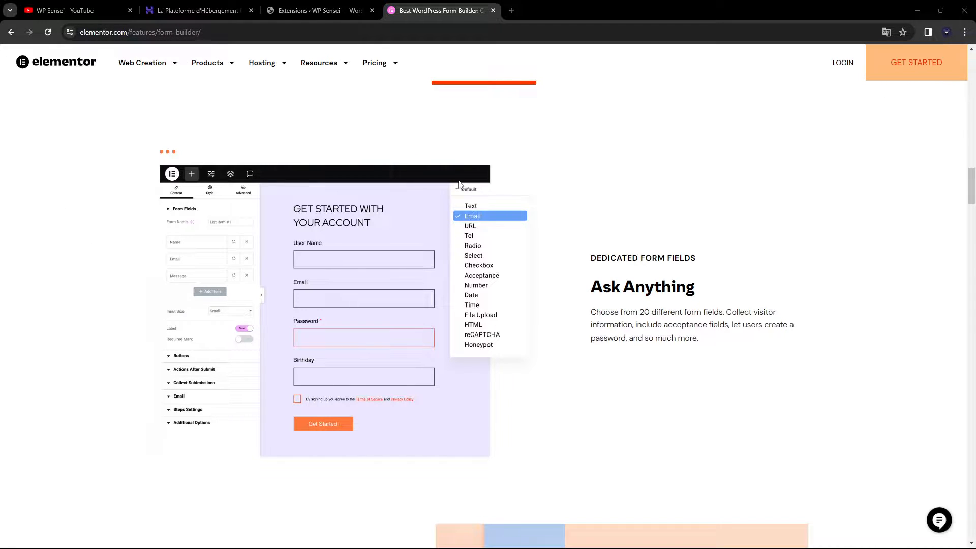
Check the Elementor and Elementor Pro entries in the installed plugins list and return to the Elementor form builder page.
left_click(313, 10)
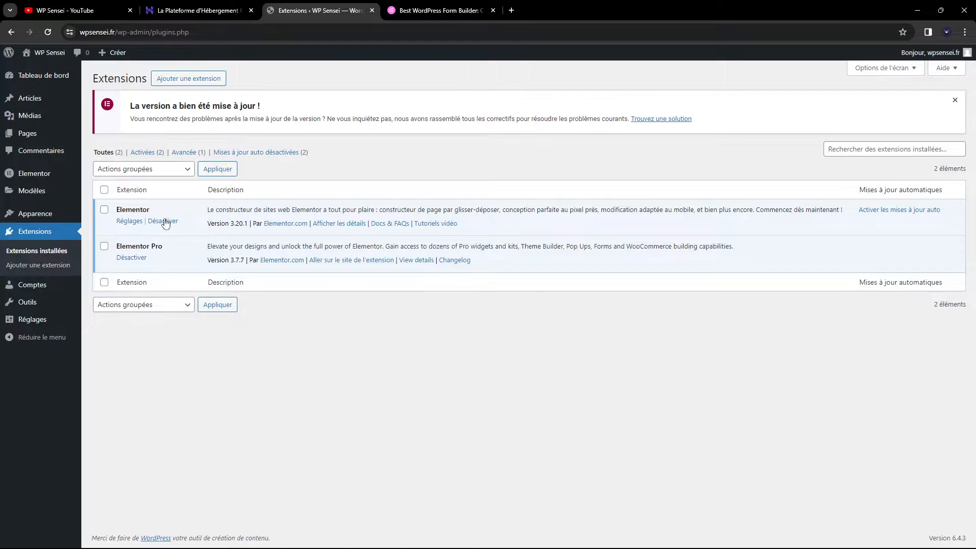
left_click_drag(118, 246, 197, 256)
left_click(183, 290)
left_click(440, 10)
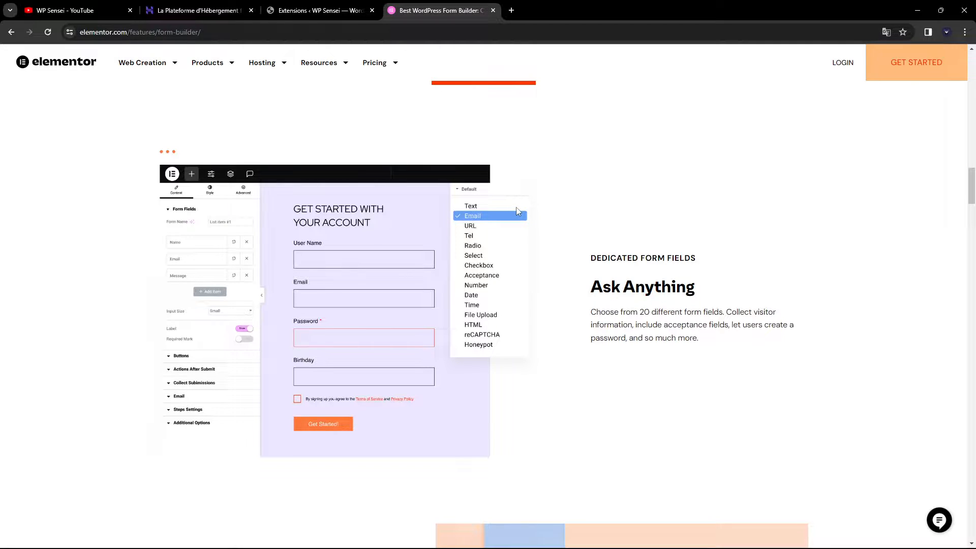
View the WP Sensei YouTube channel's About details, close them and switch to the Hostinger page.
key("ctrl+1")
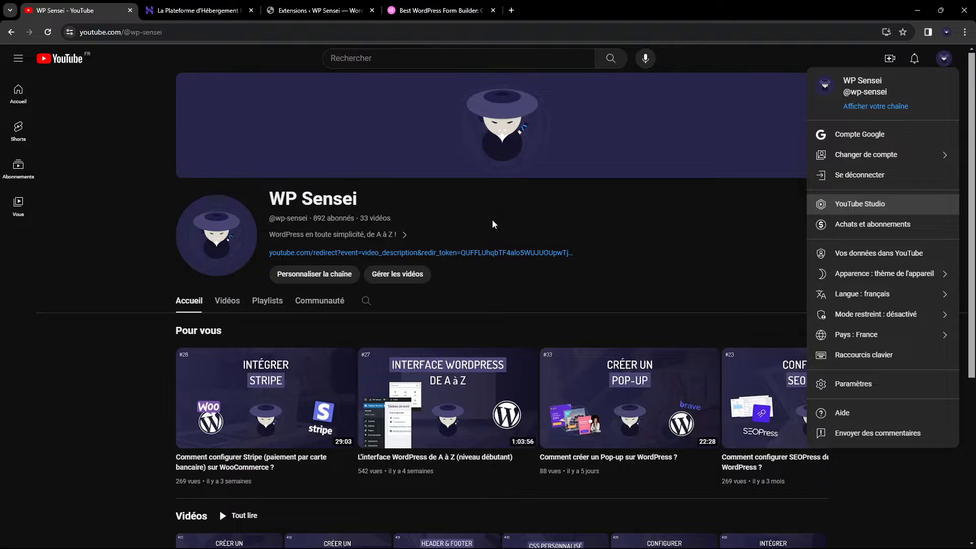
left_click(493, 220)
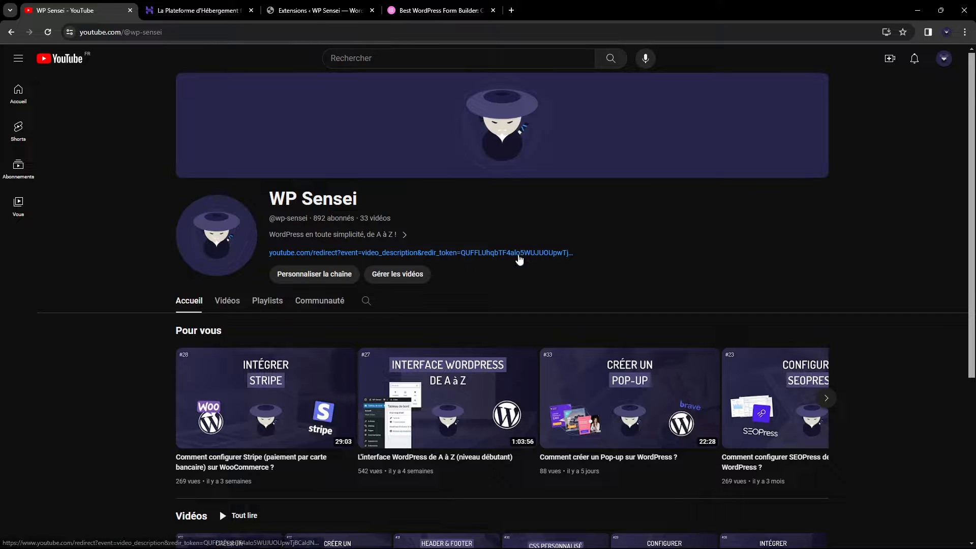
left_click(392, 239)
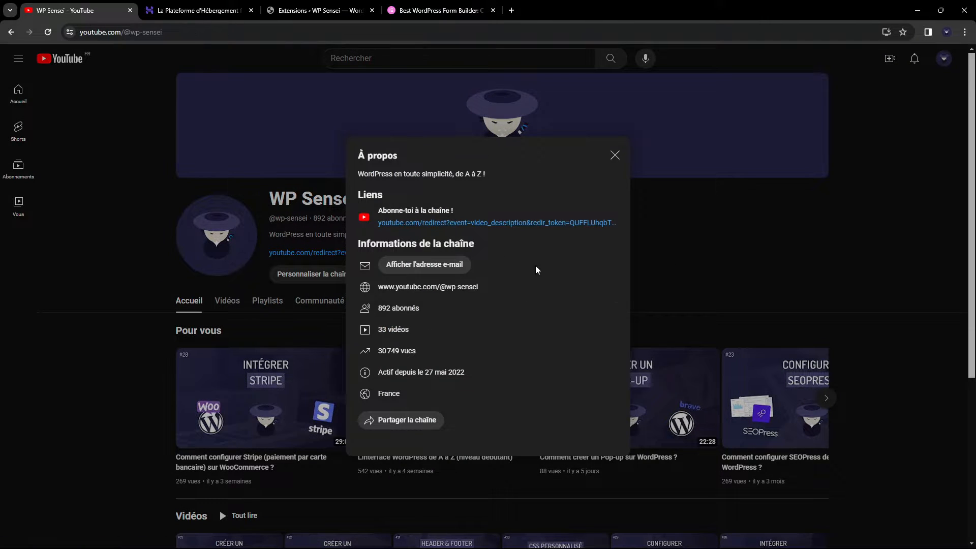
left_click(613, 157)
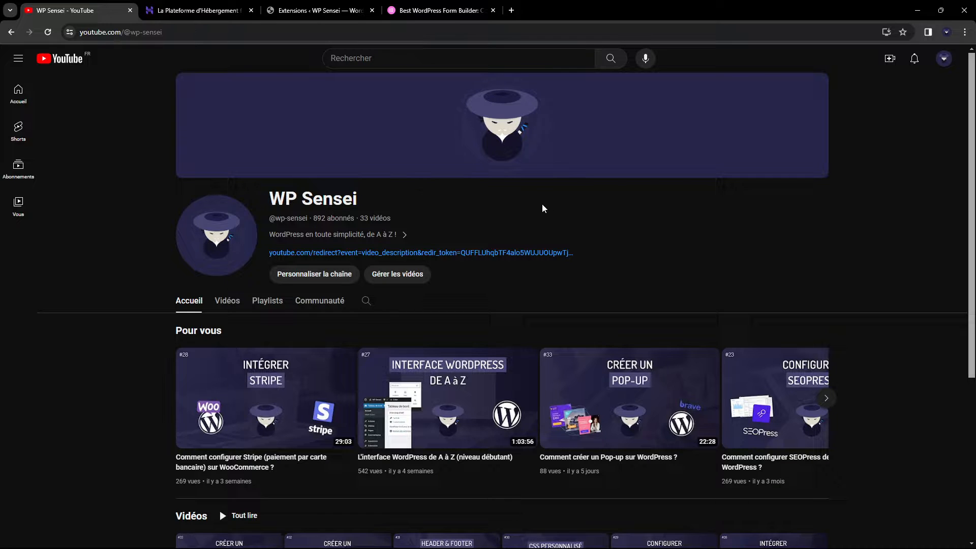
key("ctrl+Tab")
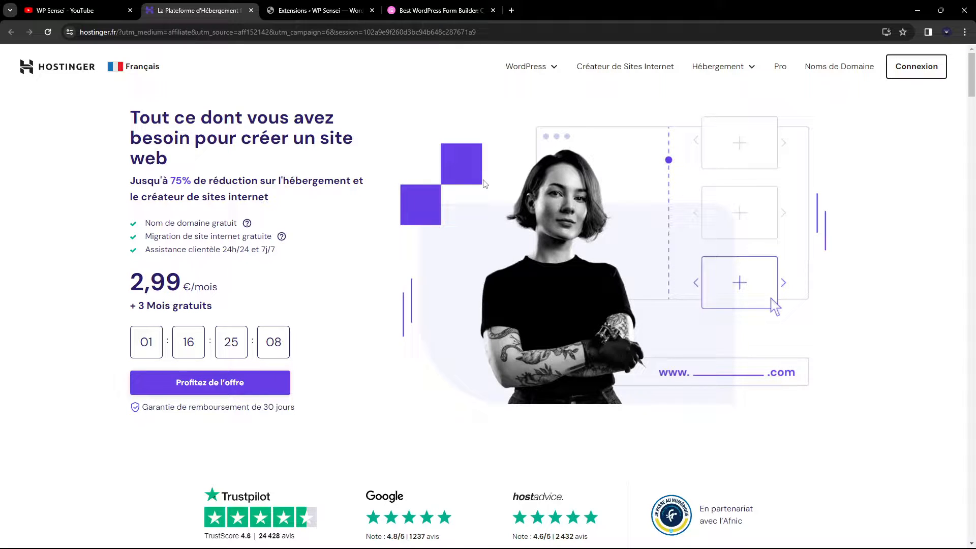
Examine the Elementor and Elementor Pro entries in the WordPress list of installed plugins.
left_click(321, 7)
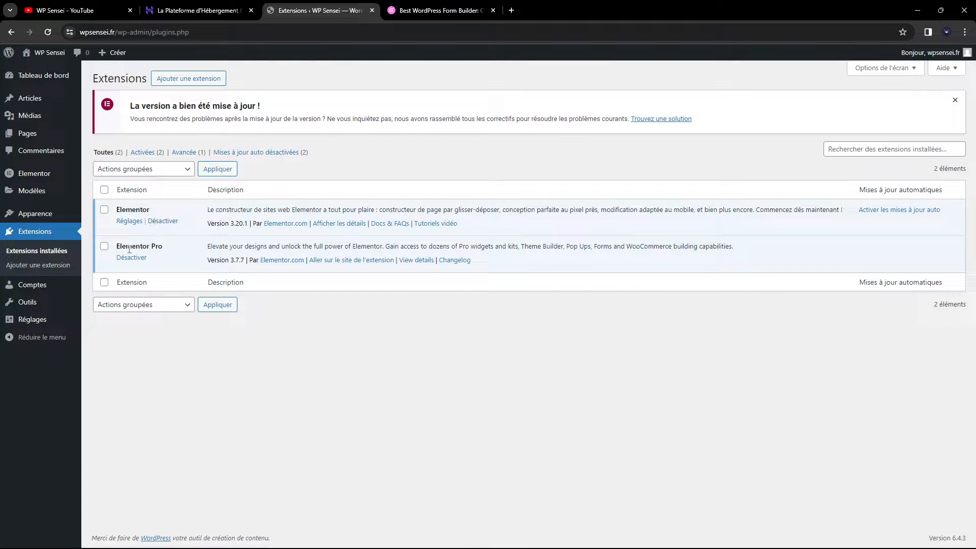
left_click_drag(120, 248, 189, 249)
left_click(116, 213)
left_click_drag(115, 210, 171, 209)
left_click(153, 208)
left_click_drag(122, 246, 188, 247)
left_click(316, 310)
Open the WordPress pages list and view the site's front page in a separate browser tab.
left_click(78, 134)
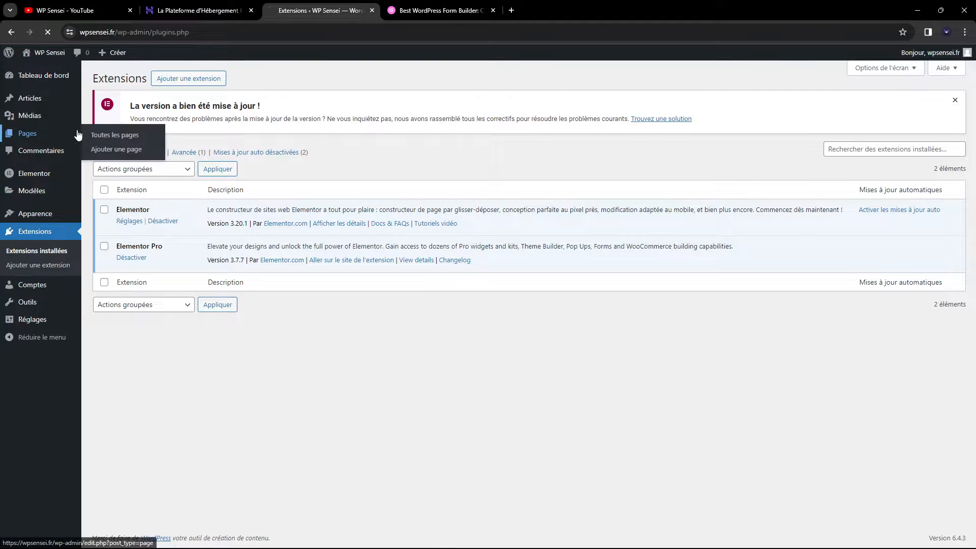
middle_click(44, 57)
left_click(424, 5)
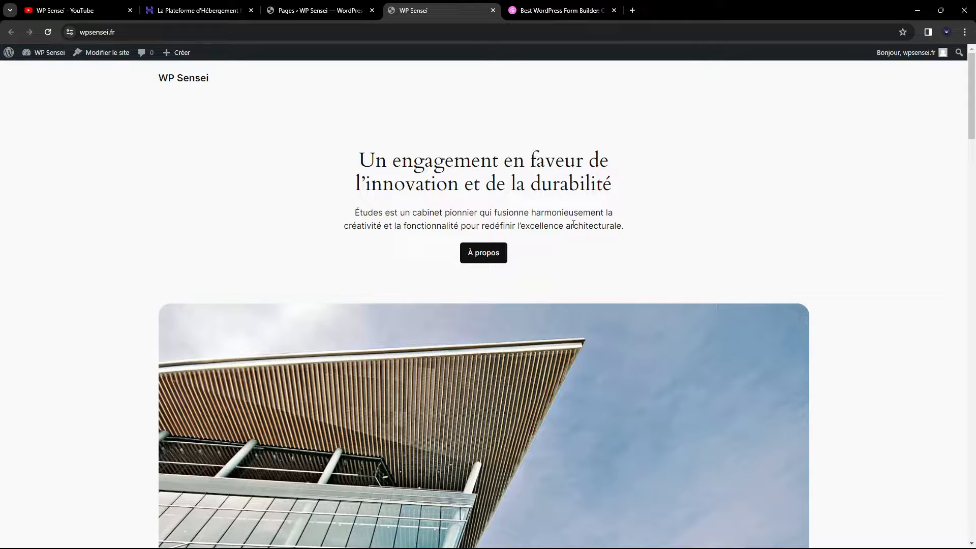
left_click(321, 11)
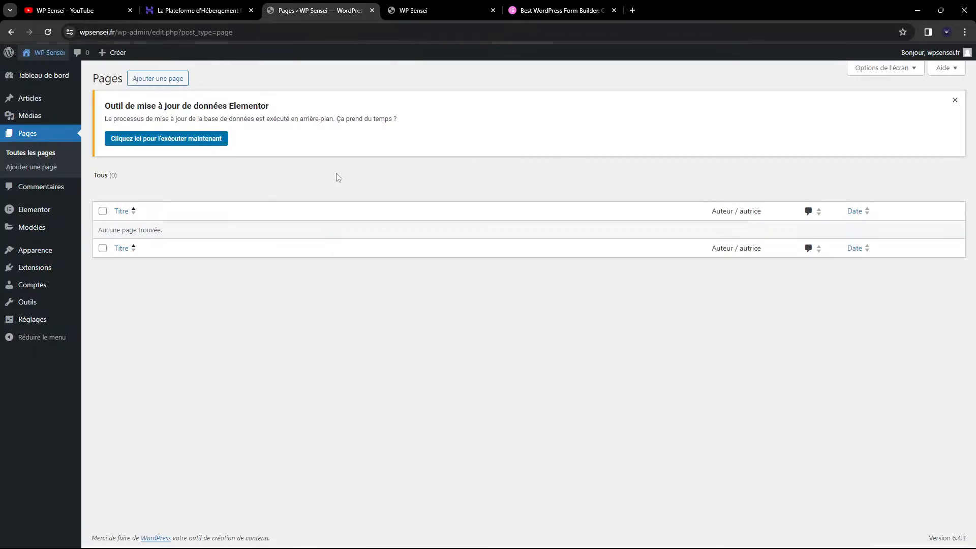
Create a new page titled "Formulaire de contact" and publish it.
left_click(159, 78)
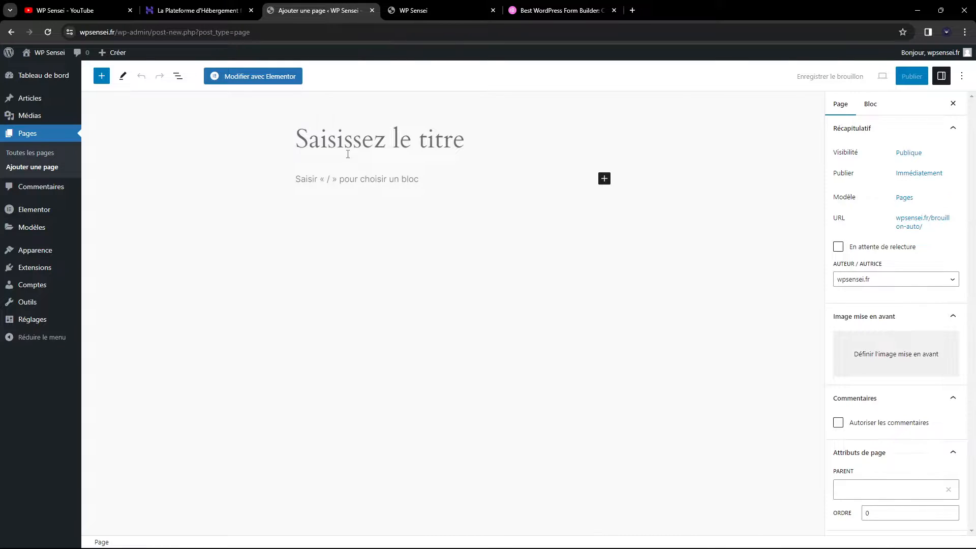
type("Formulaire de")
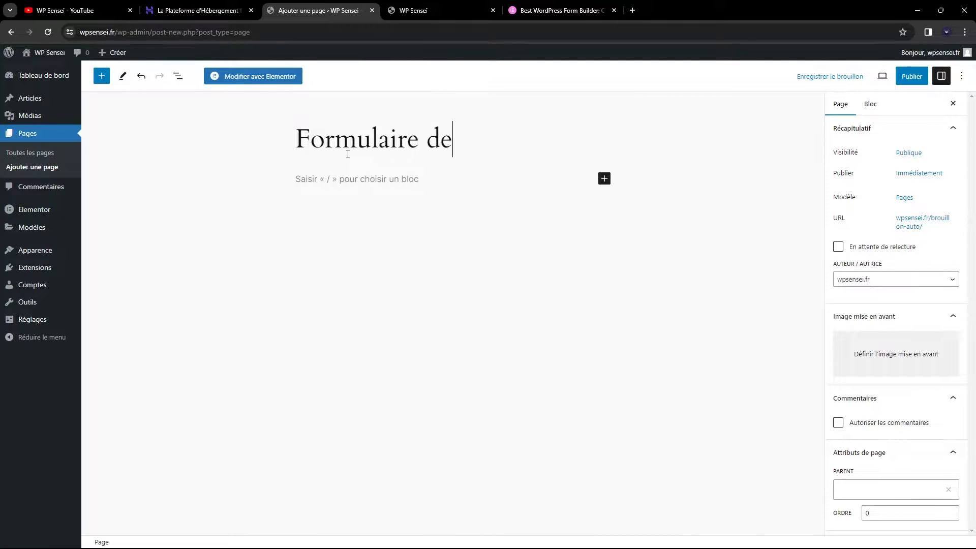
type(" contact")
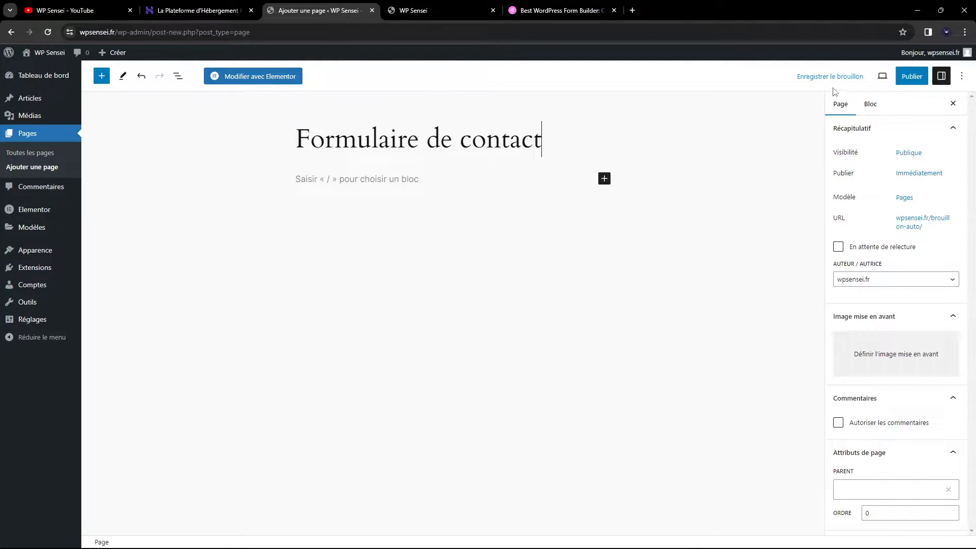
left_click(911, 76)
left_click(871, 75)
Open the page in Elementor and add a single row-direction container to it.
left_click(273, 81)
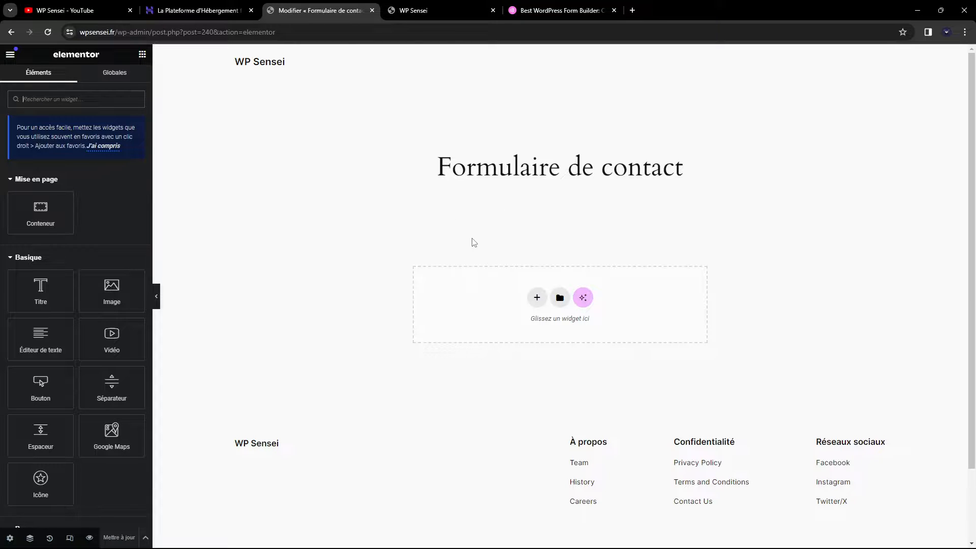
left_click(537, 297)
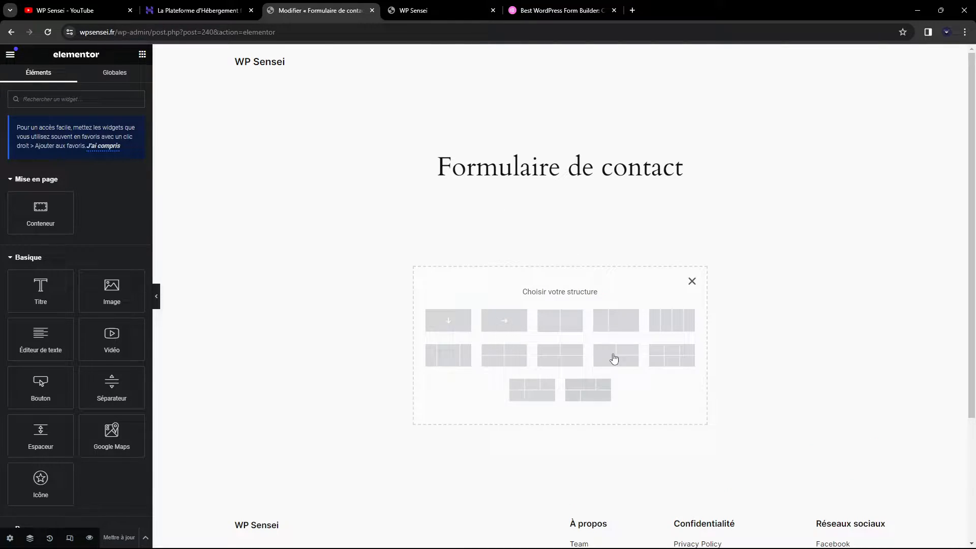
left_click(496, 325)
Find the Form widget by searching for "form" and place it in the empty container.
left_click(10, 53)
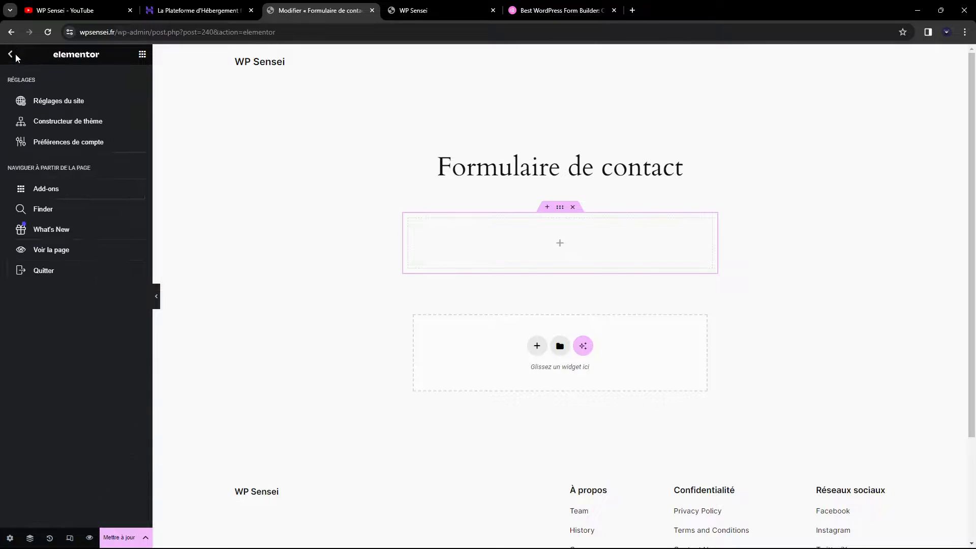
left_click(11, 54)
type("form")
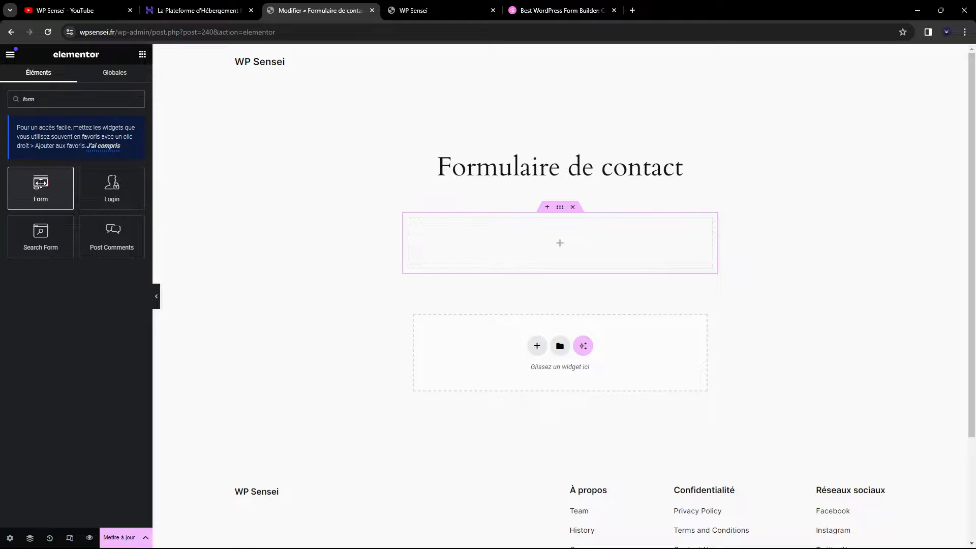
left_click_drag(44, 183, 633, 243)
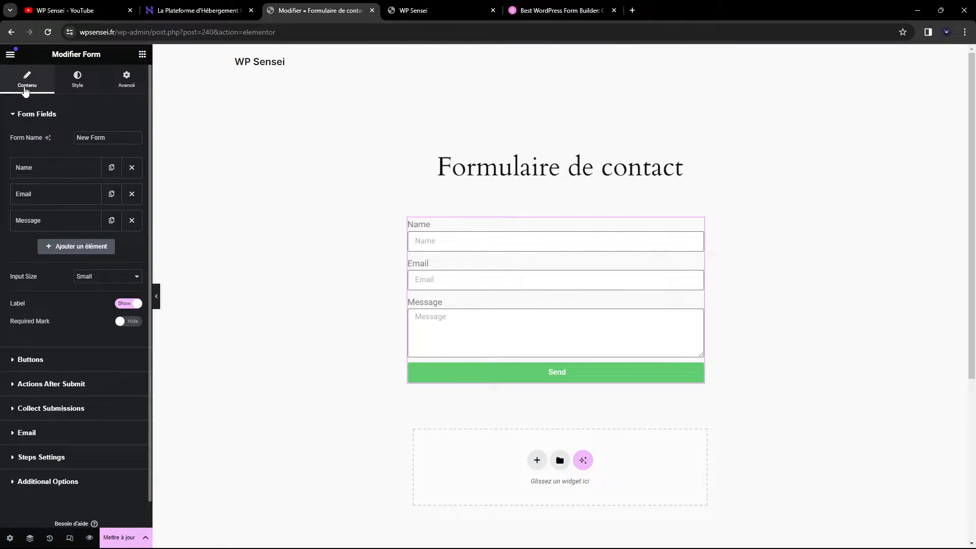
Look over the form's Style and Advanced settings, and name the form "Formulaire de contact" in its content settings.
left_click(74, 80)
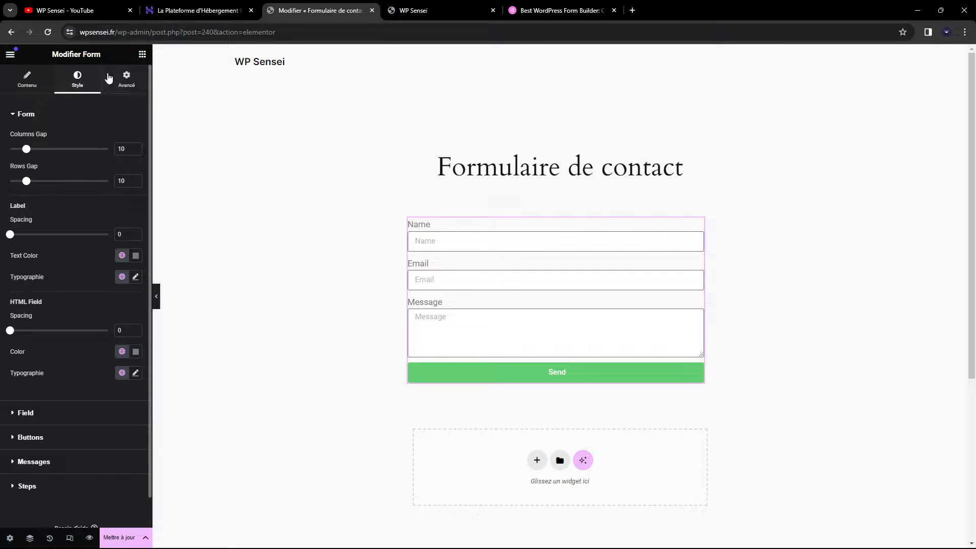
left_click(126, 81)
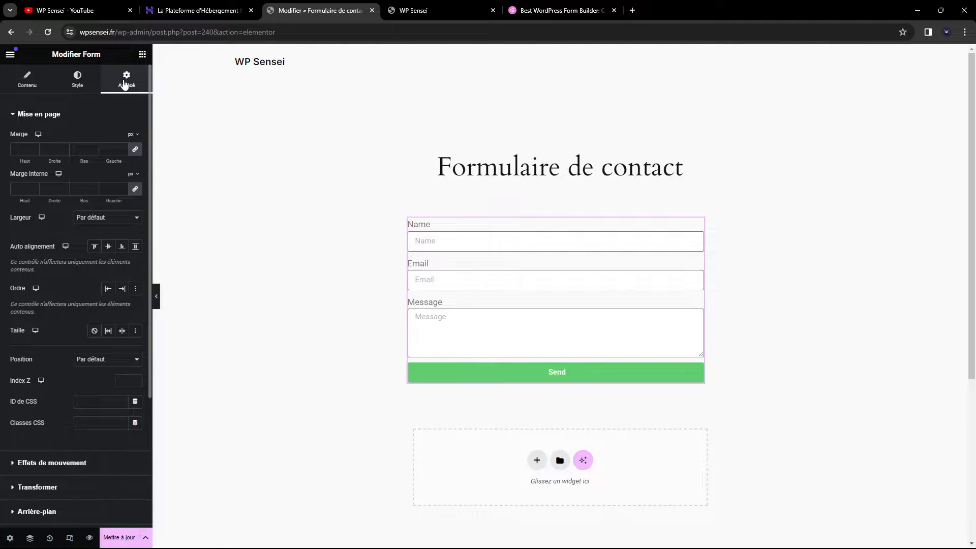
left_click(27, 80)
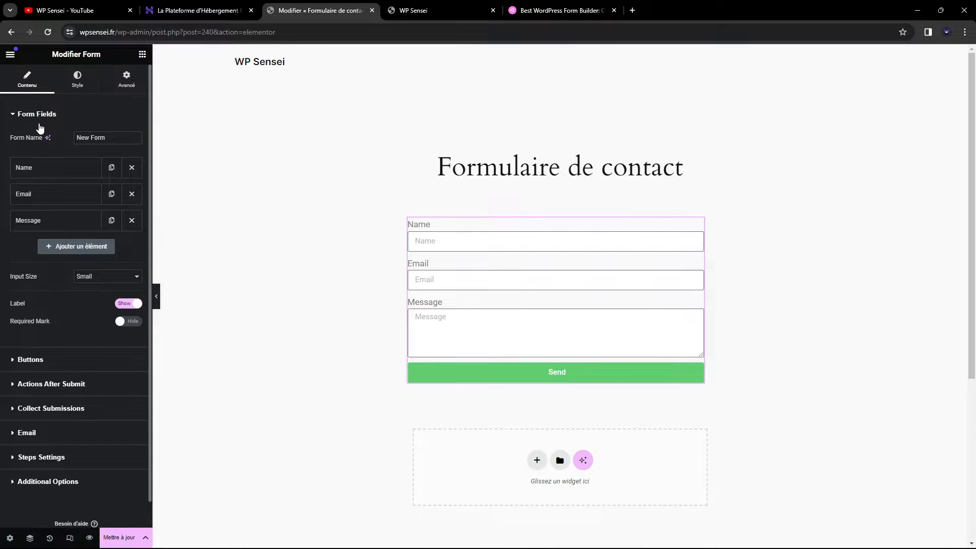
left_click_drag(113, 137, 70, 142)
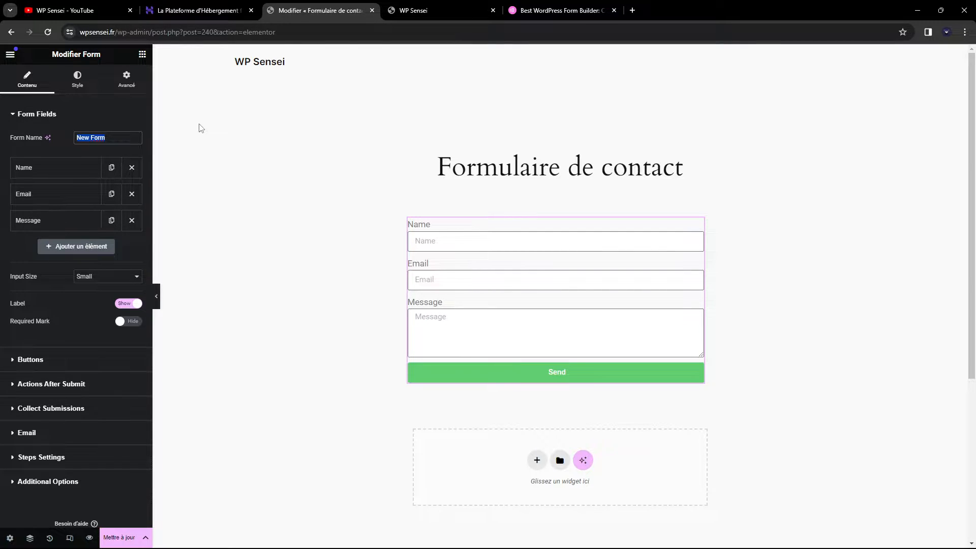
type("Formulaire de contact")
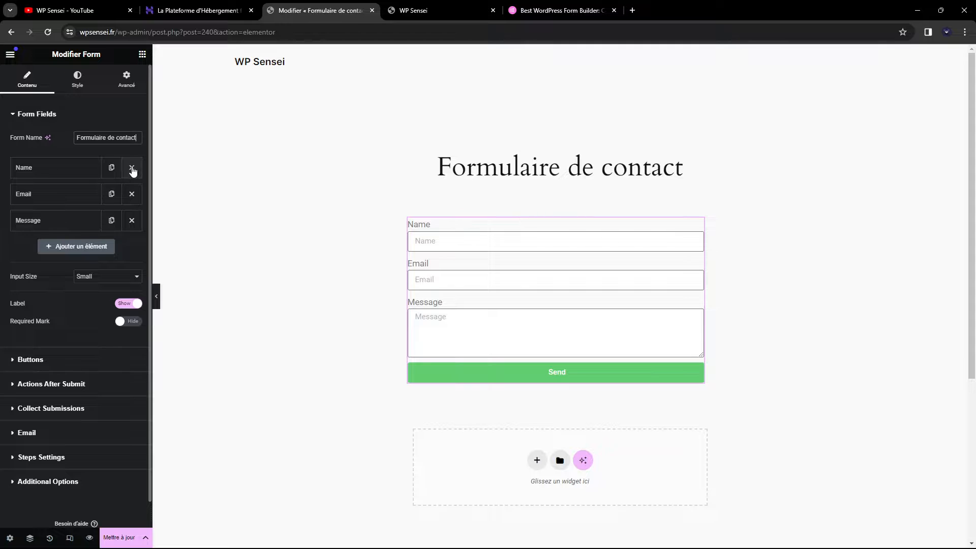
Duplicate the form's Name field and delete the copy, and add a blank form field and remove it.
left_click(111, 170)
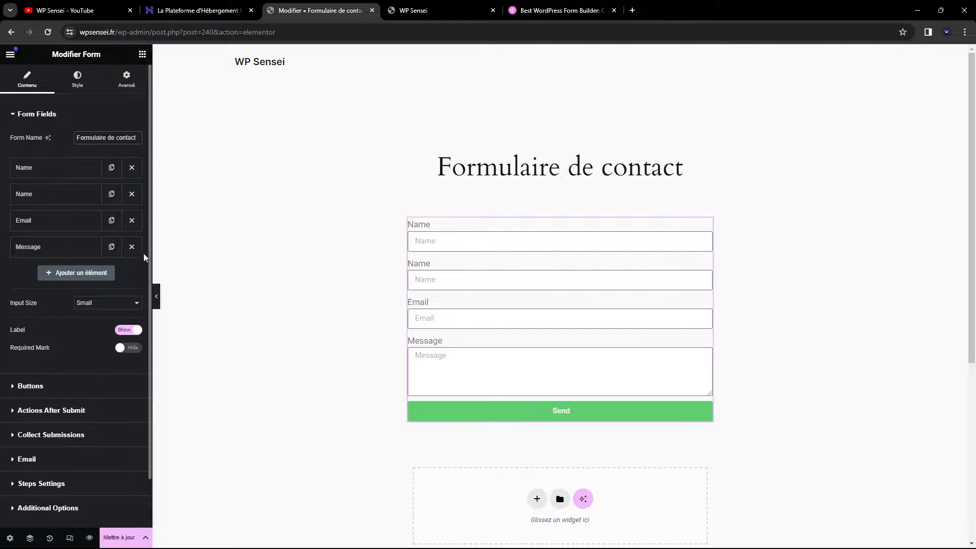
left_click(132, 195)
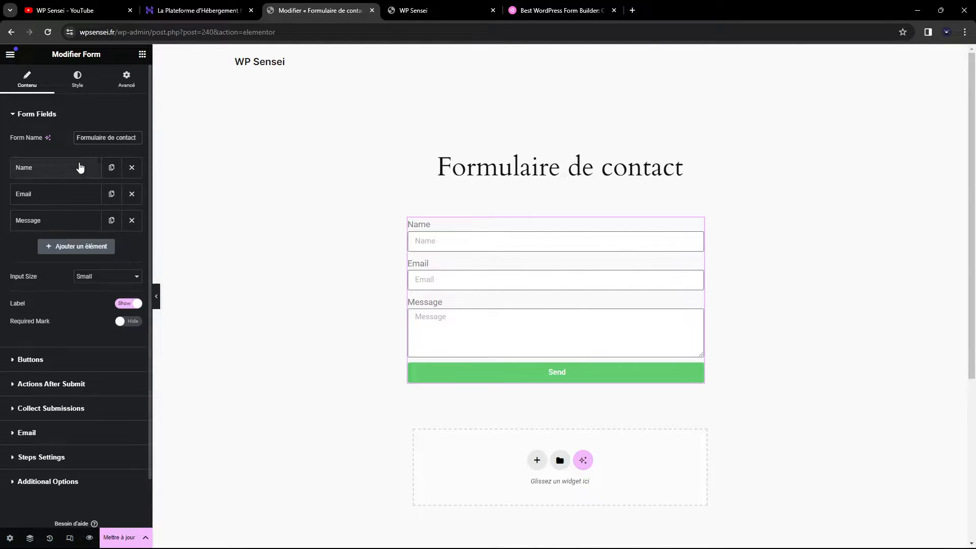
left_click(80, 250)
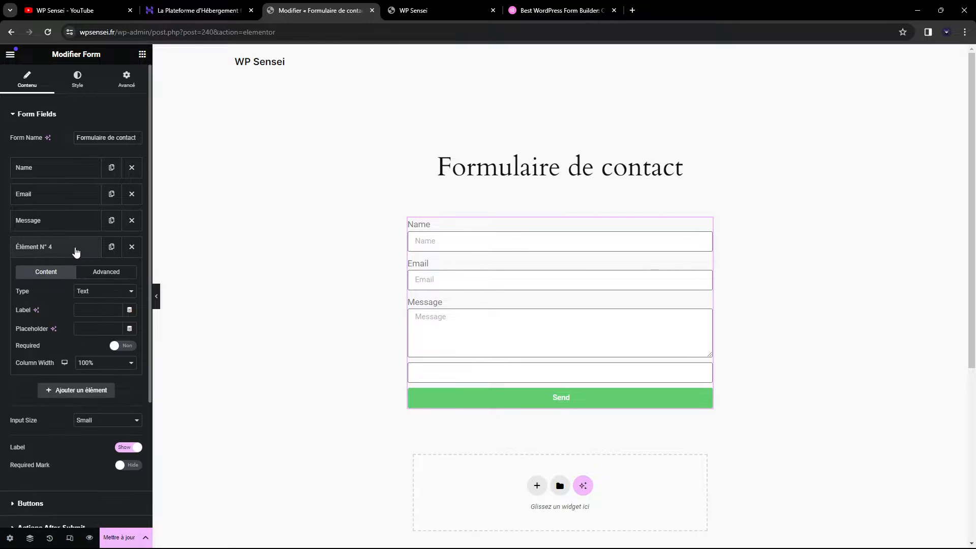
left_click(132, 247)
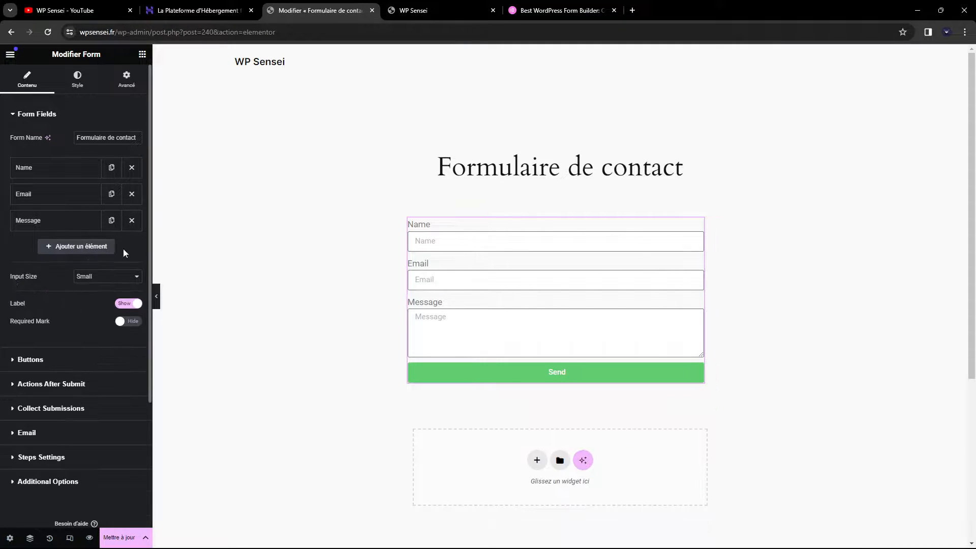
Expand the settings of the form's Name field for editing.
left_click(51, 174)
left_click(65, 165)
left_click(58, 170)
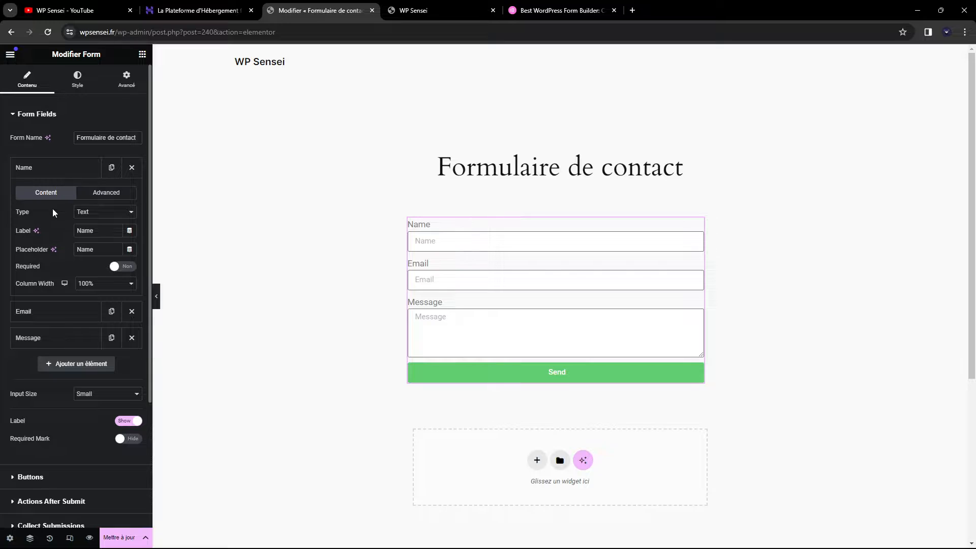
Change the Name field's type to Textarea and set its rows to 8.
left_click(84, 213)
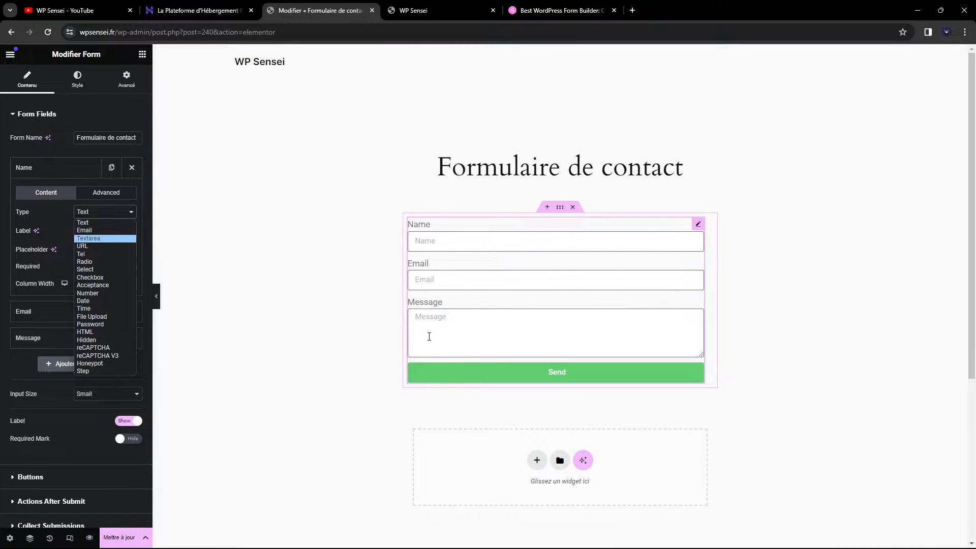
left_click(86, 239)
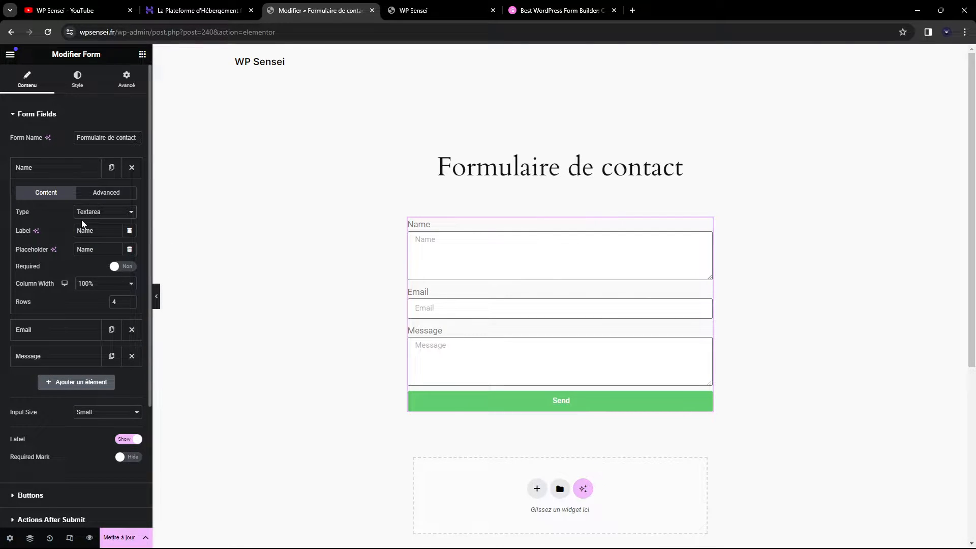
left_click(130, 300)
left_click(131, 300)
left_click(130, 300)
left_click(130, 300)
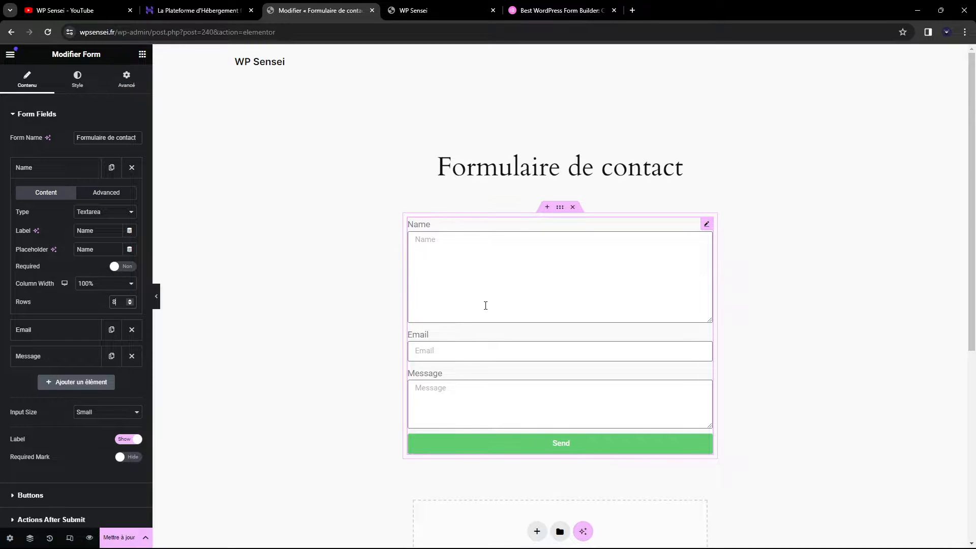
Switch the Name field's type to Email, Tel and URL in turn to try each one.
left_click(83, 211)
left_click(93, 224)
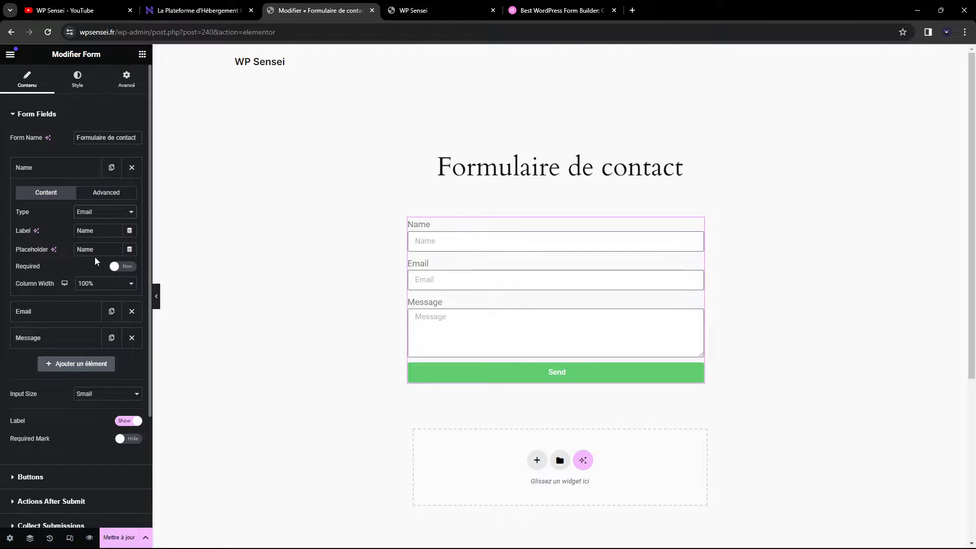
left_click(98, 212)
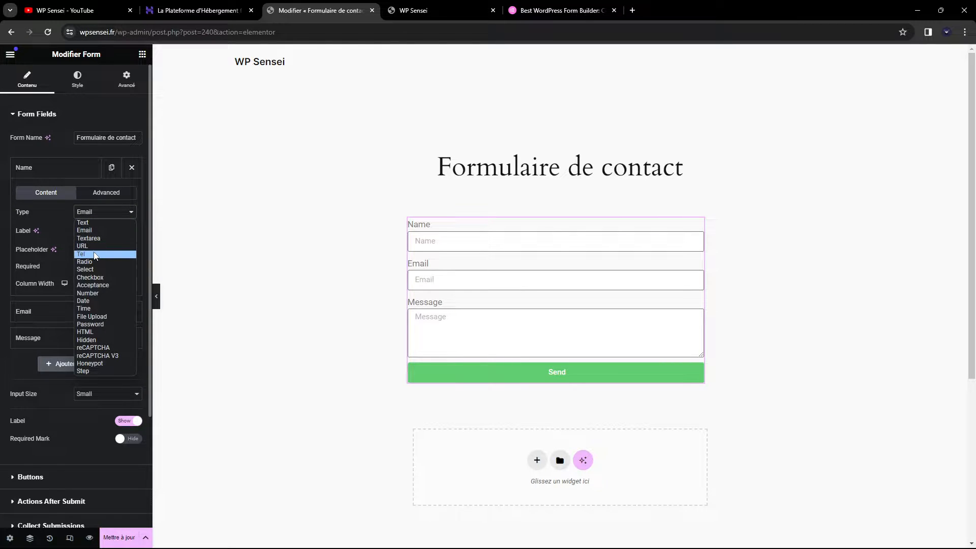
left_click(96, 254)
left_click(88, 213)
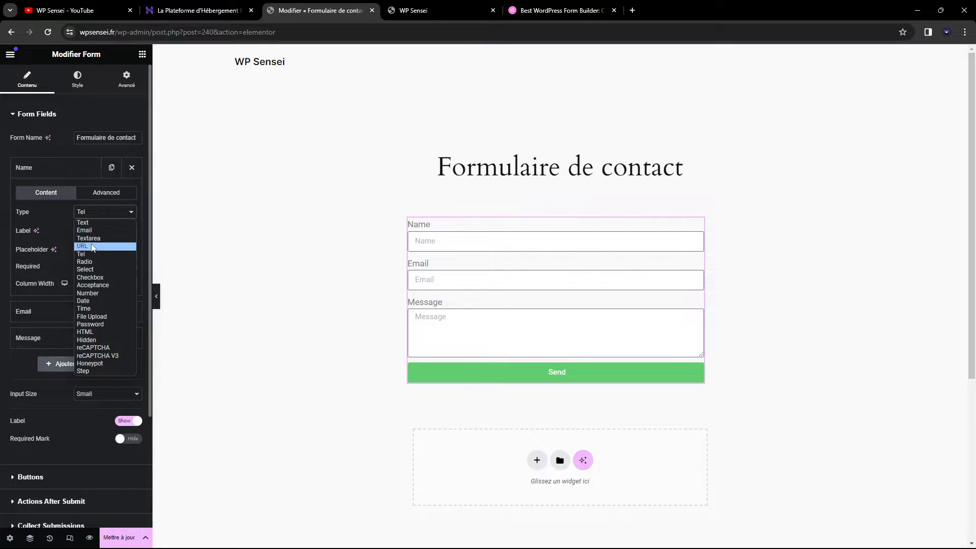
left_click(85, 246)
Change the Name field's type to Radio and enter the options "Choix 1" and "Choix 2" on separate lines.
left_click(91, 211)
left_click(92, 253)
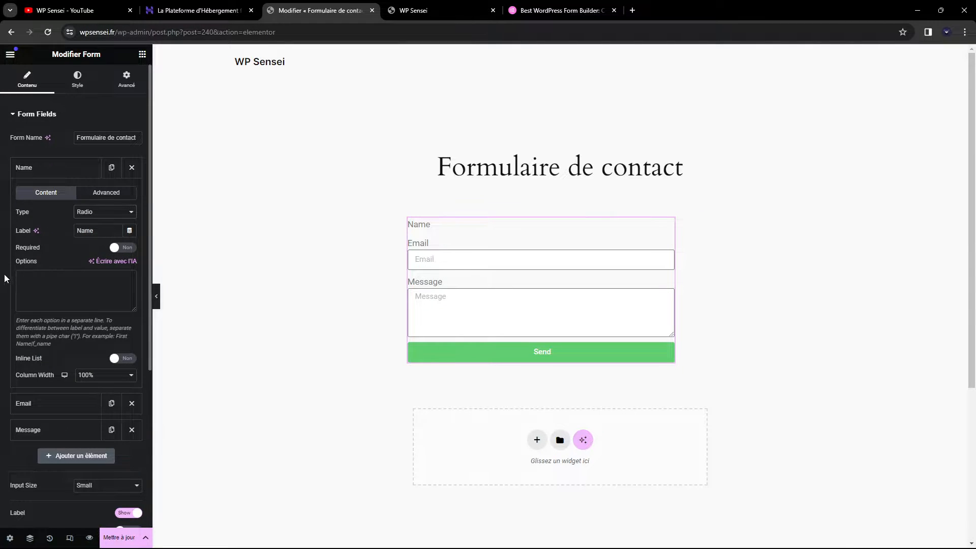
left_click(42, 277)
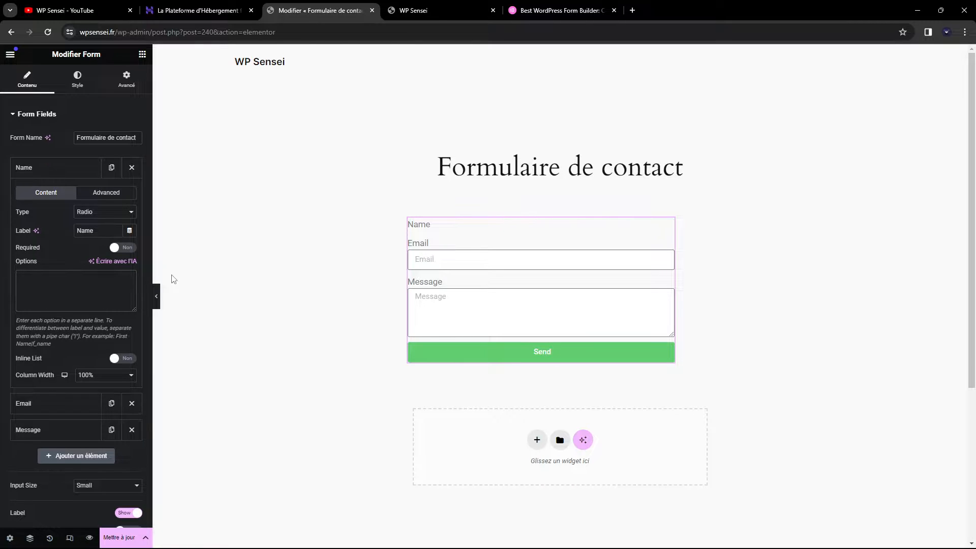
type("Choix 1")
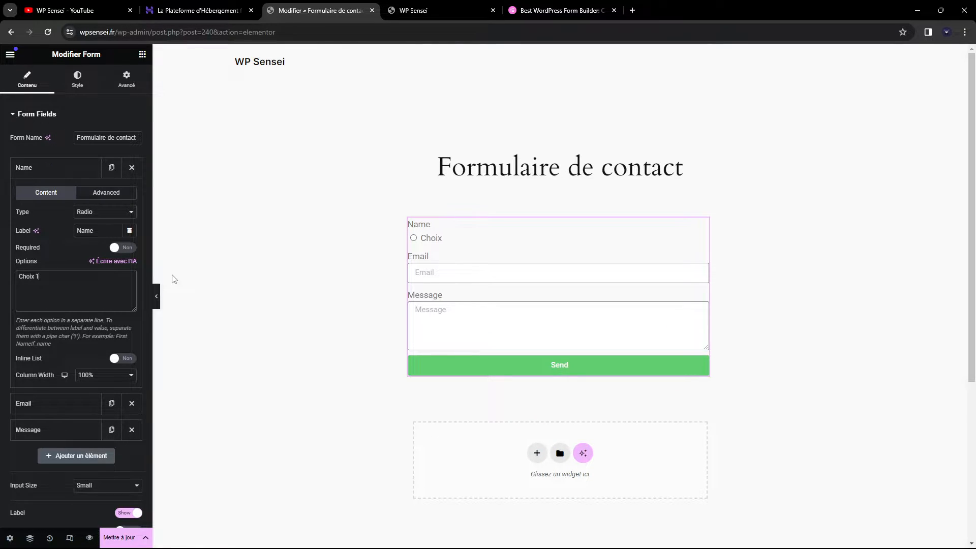
key("Return")
type("Chiox")
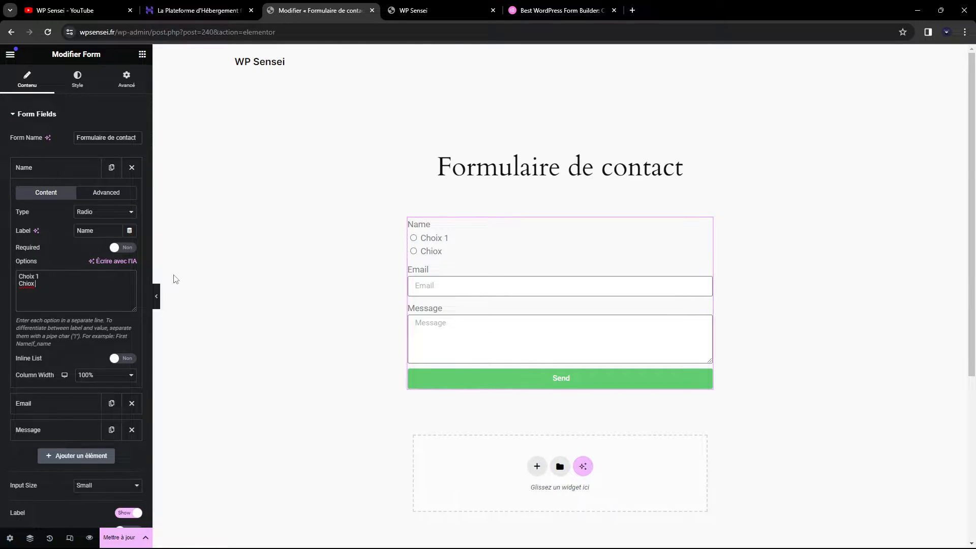
type("oix 2")
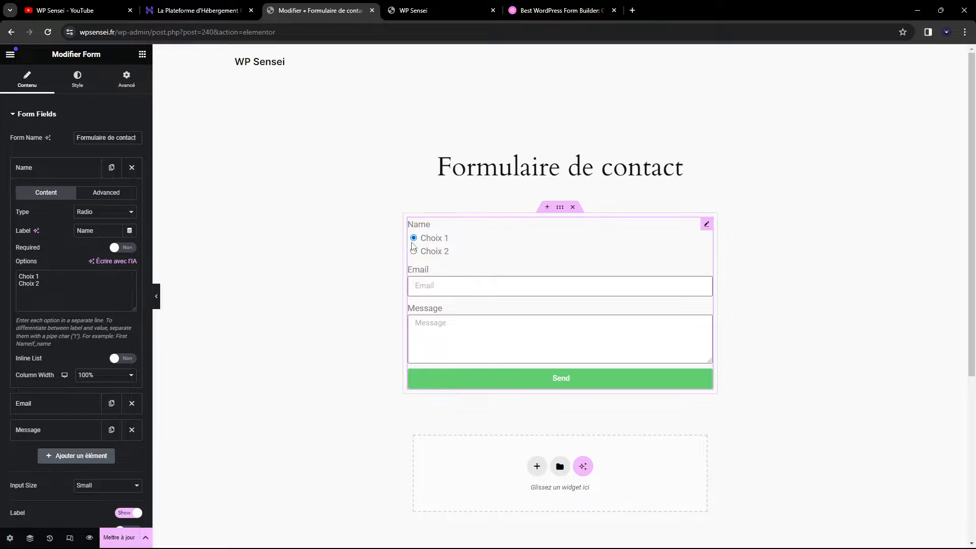
Change the Name field's type to Checkbox, and tick and untick both choices in the form preview.
left_click(111, 213)
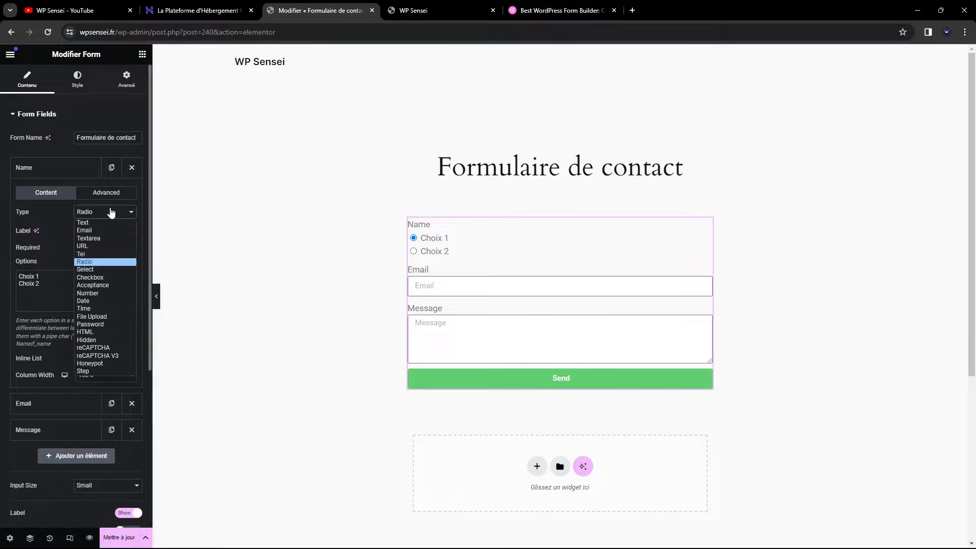
left_click(100, 277)
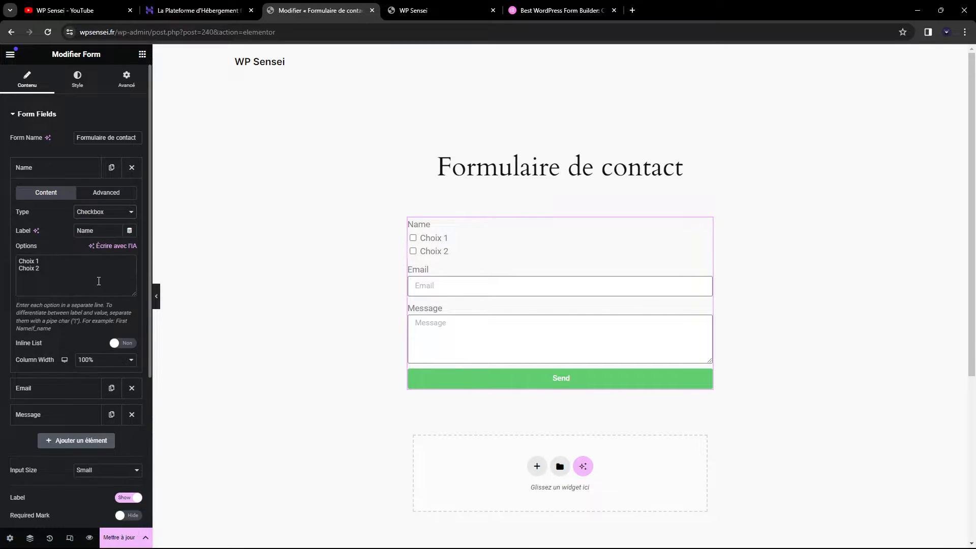
left_click(413, 238)
left_click(413, 252)
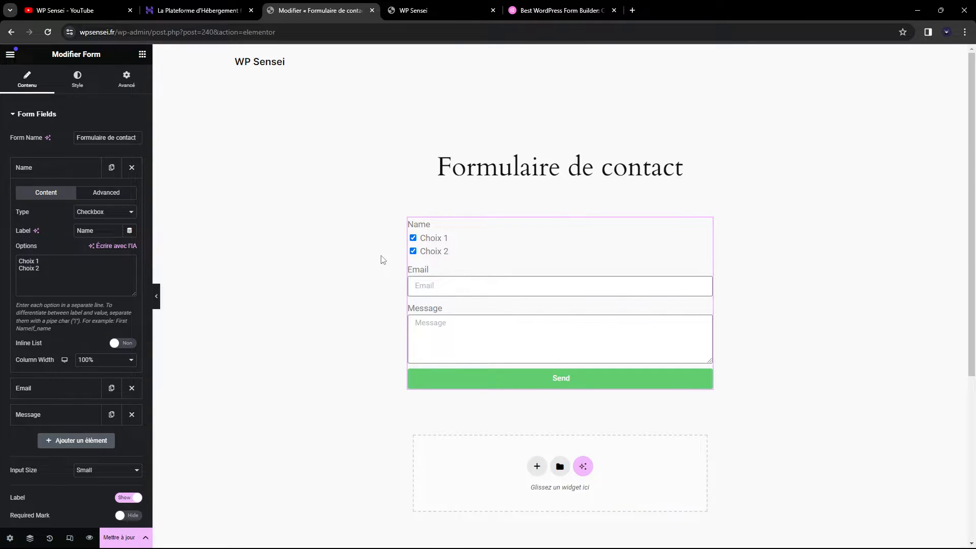
left_click(413, 238)
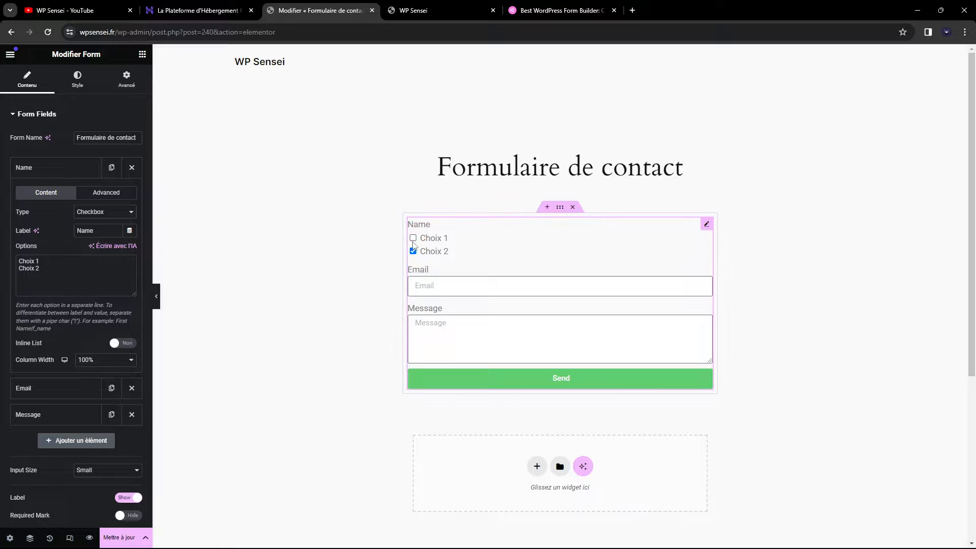
left_click(413, 251)
Change the Name field's type to Select and expand its list of choices in the form preview.
left_click(102, 212)
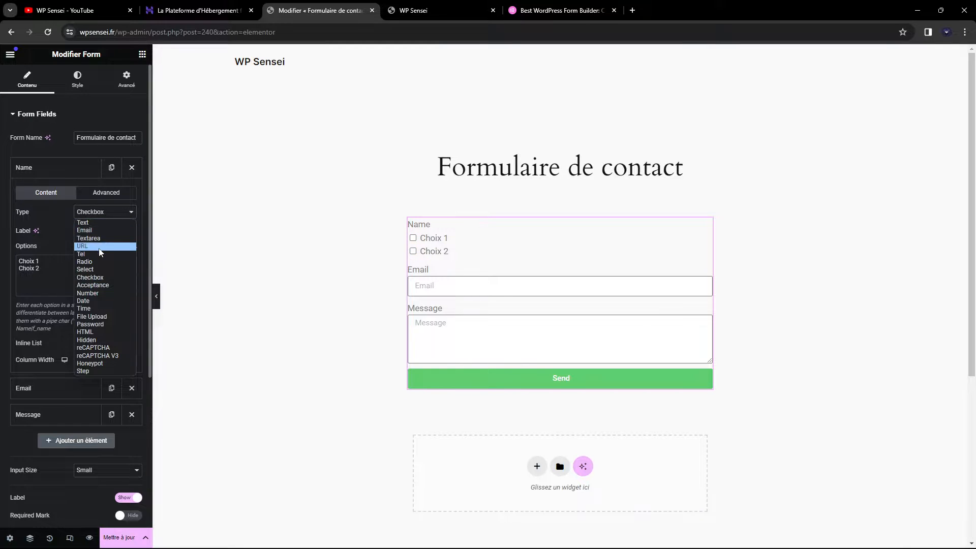
left_click(99, 269)
left_click(452, 243)
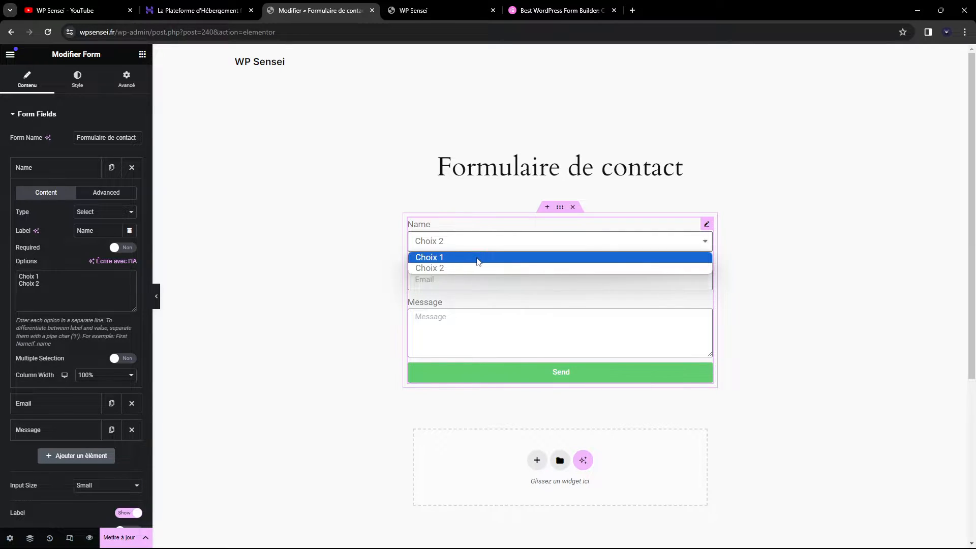
Make the Name field a required Acceptance field with the text "En envoyant ce formulaire, j'accepte que mes données soient utilisées".
left_click(111, 214)
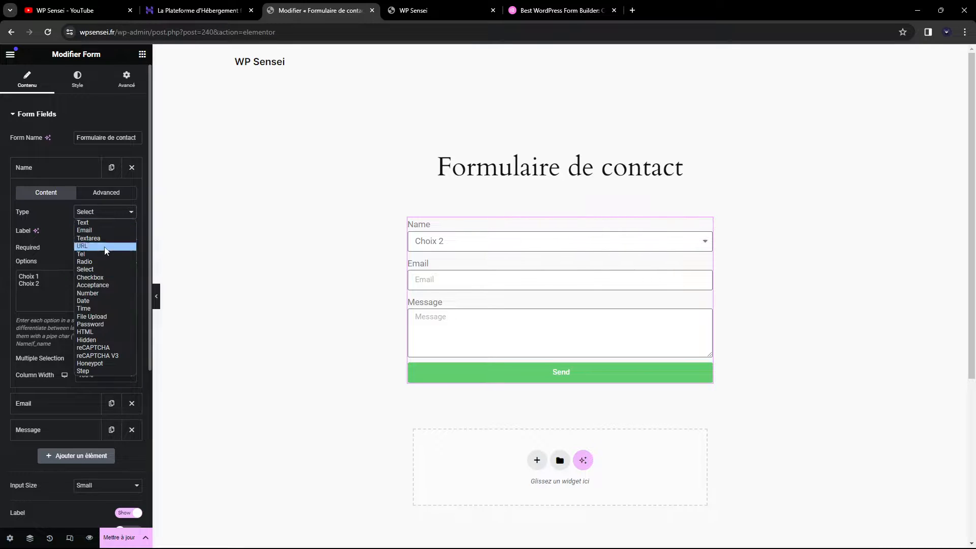
left_click(107, 286)
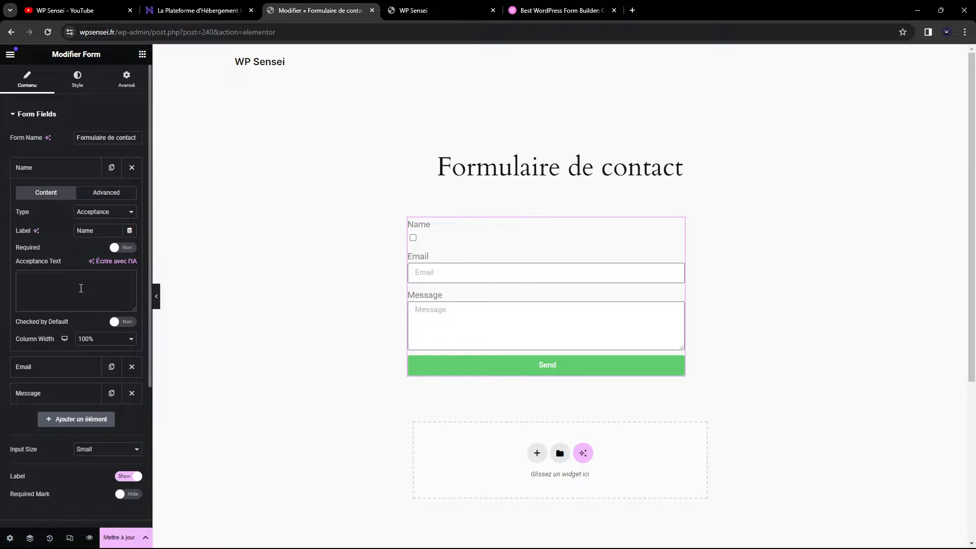
type("En")
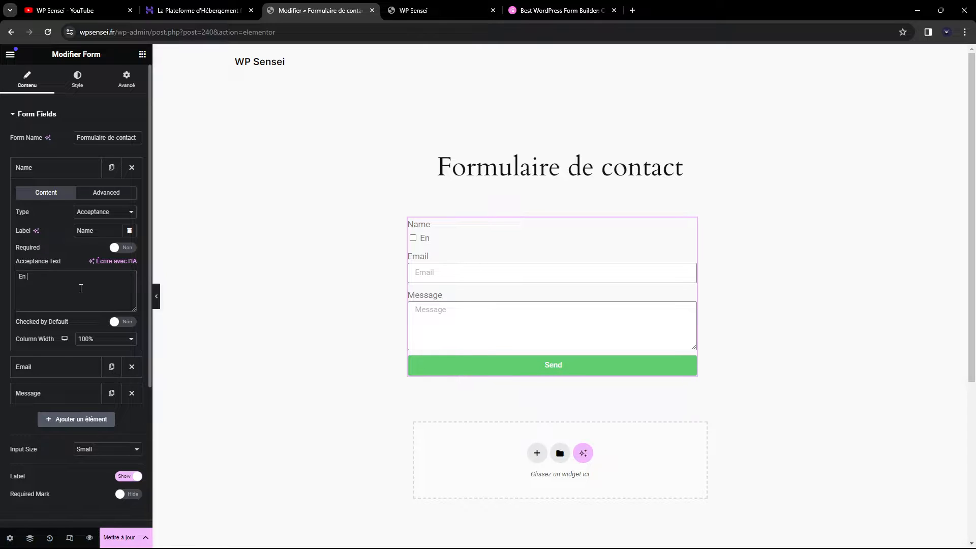
type(" envoyant ce")
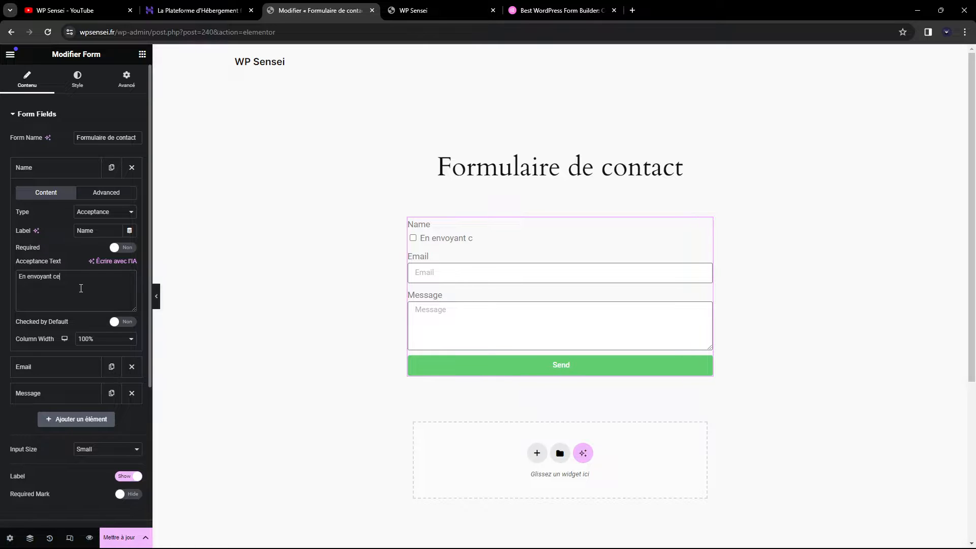
type(" formulaire, j'accepte que mes données ")
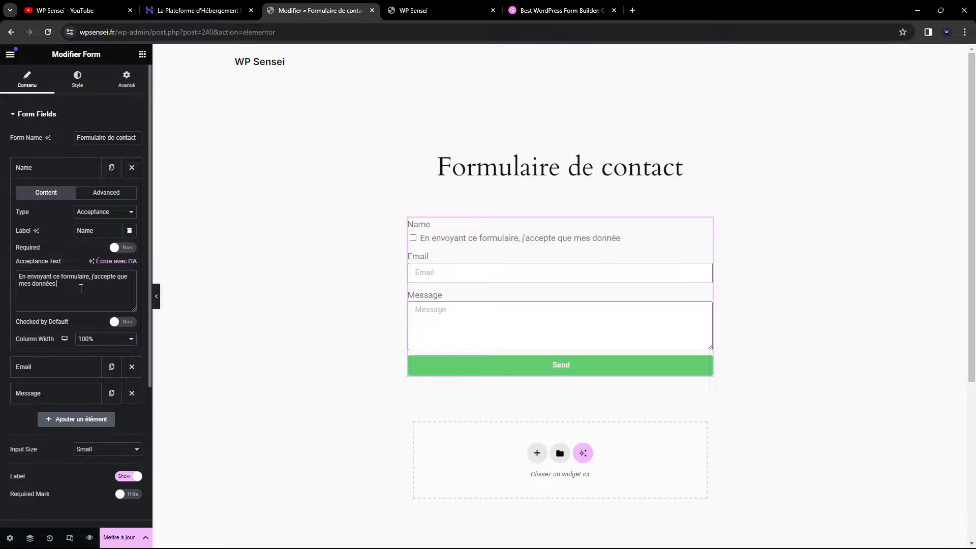
type("soient utilisées")
left_click(122, 248)
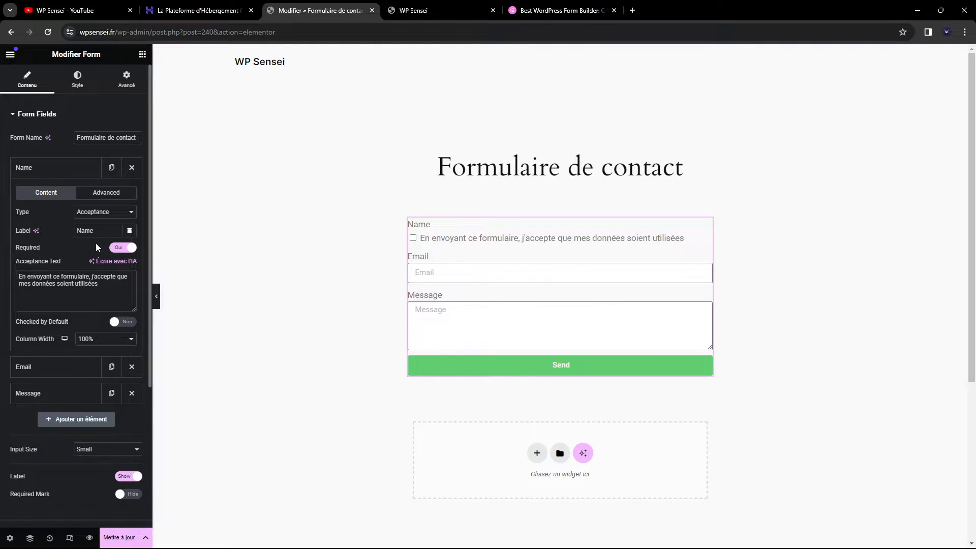
left_click(130, 249)
left_click(132, 251)
Move the Name acceptance field below Message in the form and clear its label.
left_click(39, 179)
left_click_drag(62, 179, 61, 232)
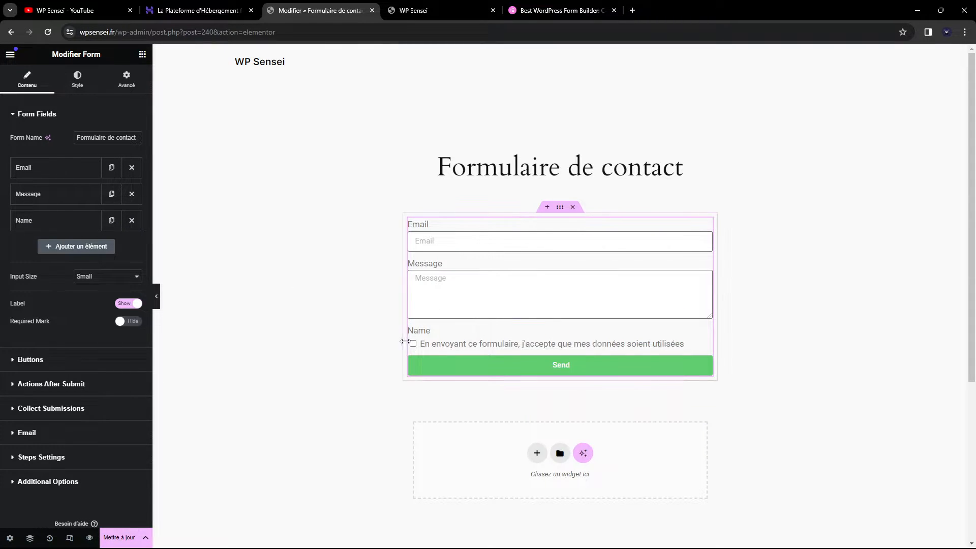
left_click(51, 221)
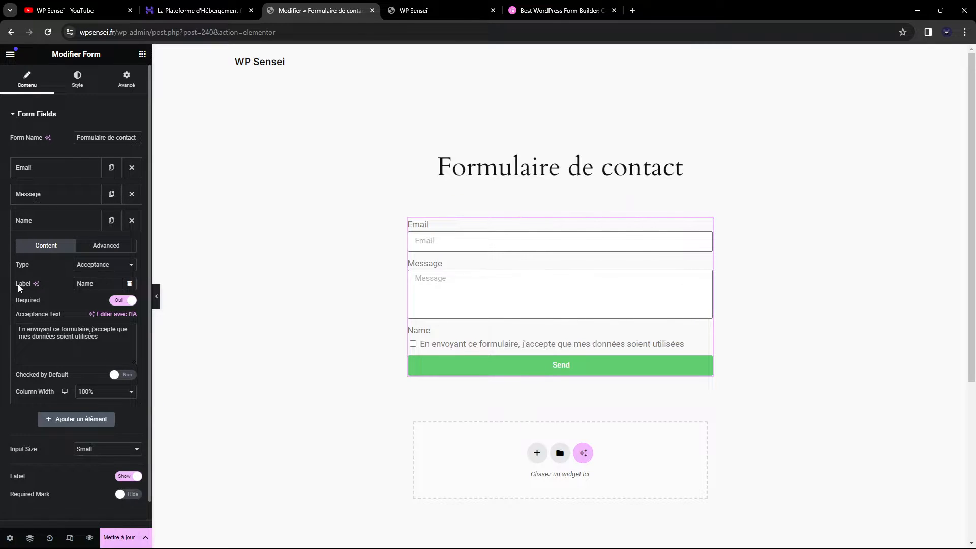
left_click_drag(100, 284, 4, 275)
key("BackSpace")
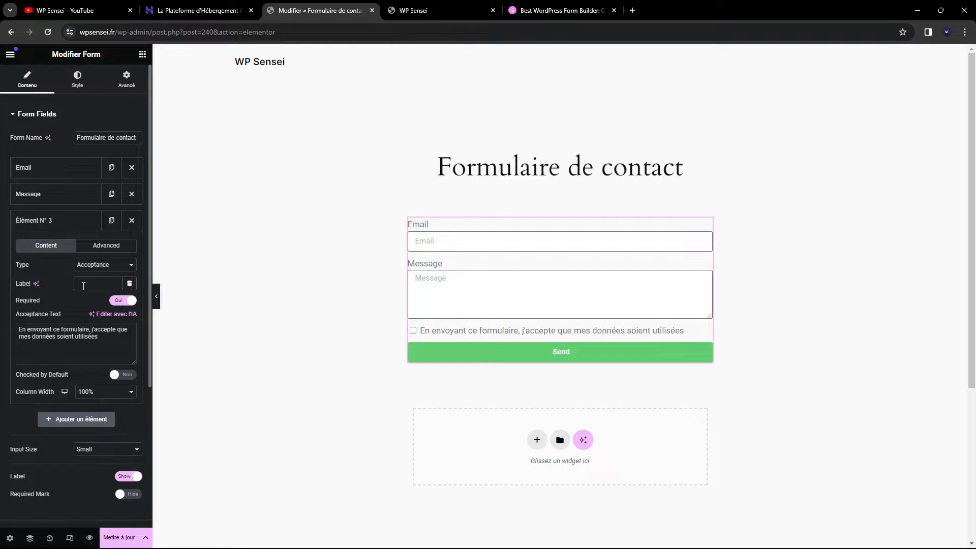
Try the Number, Date and Time types on the unlabelled third field, opening the calendar of the Date type in the preview.
left_click(91, 266)
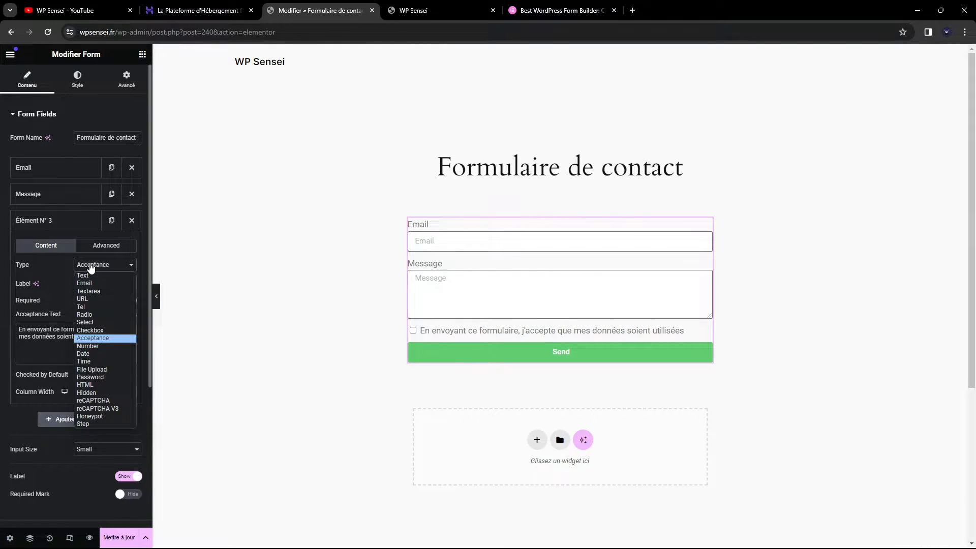
left_click(89, 346)
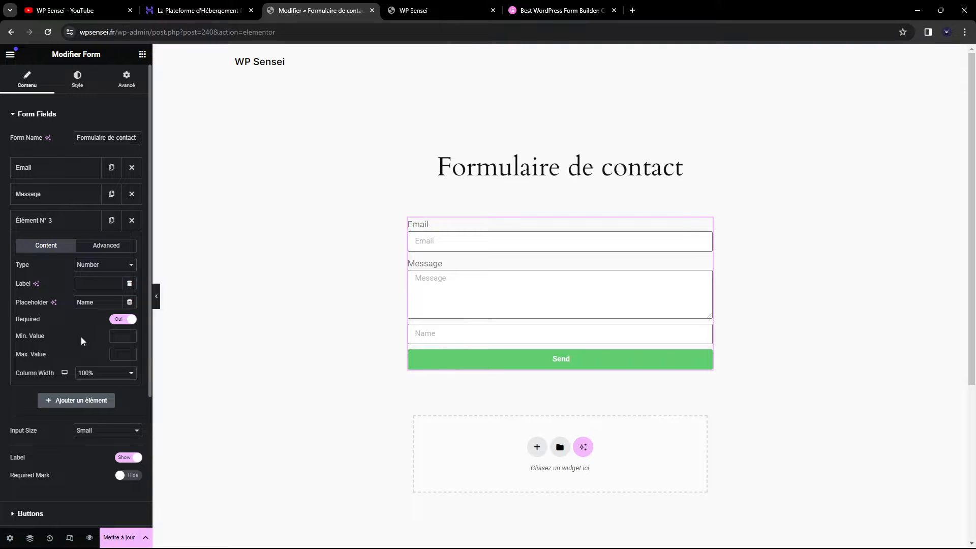
left_click(95, 266)
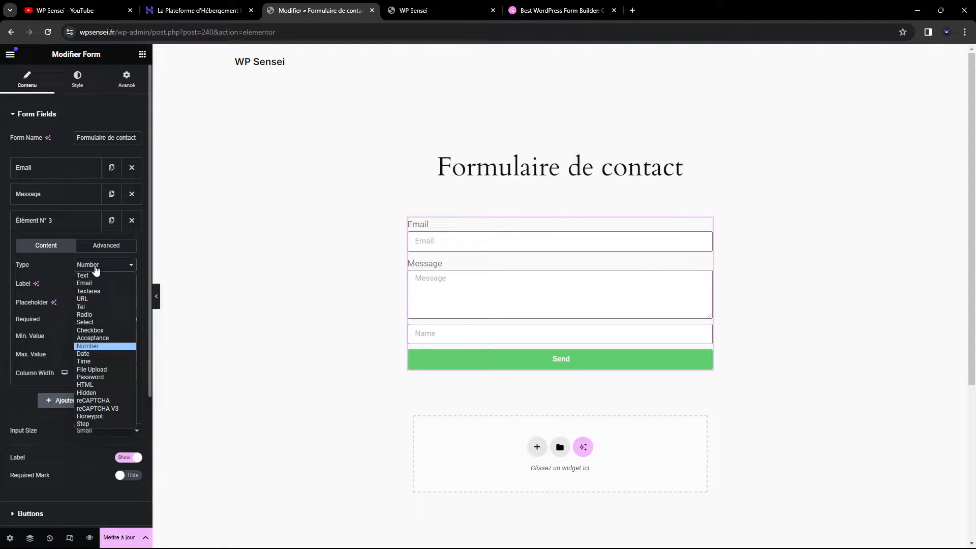
left_click(85, 355)
left_click(466, 335)
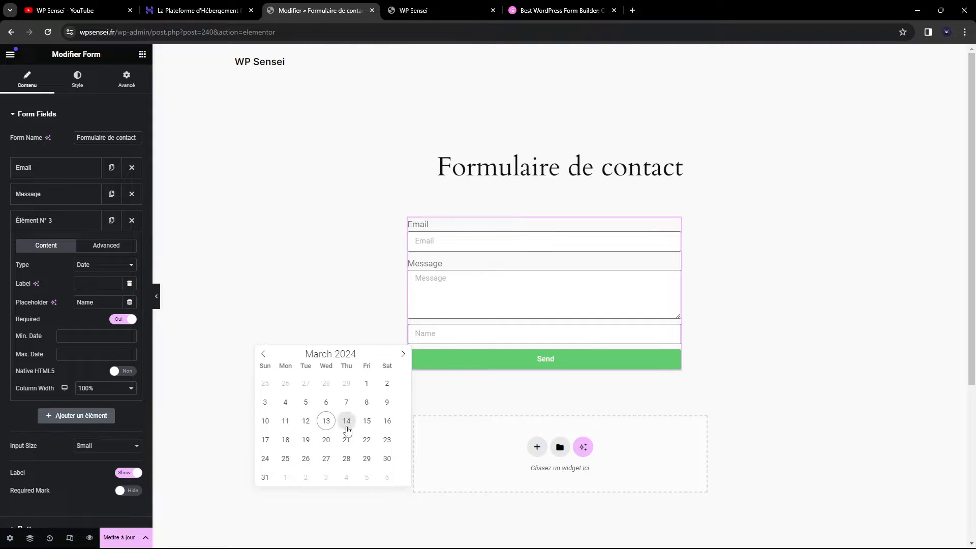
left_click(96, 266)
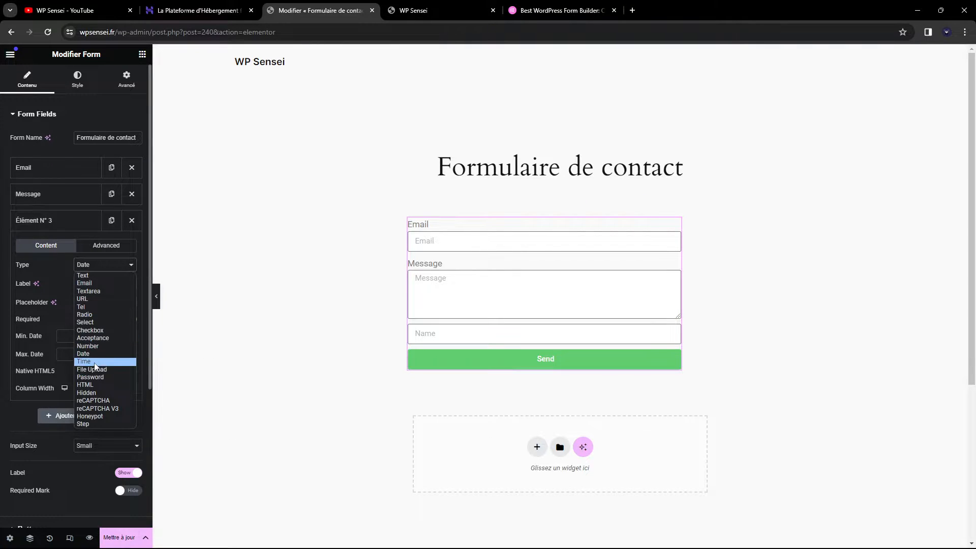
left_click(95, 365)
Change the third field's type to File Upload, and open its file chooser in the preview and close it without choosing a file.
left_click(99, 267)
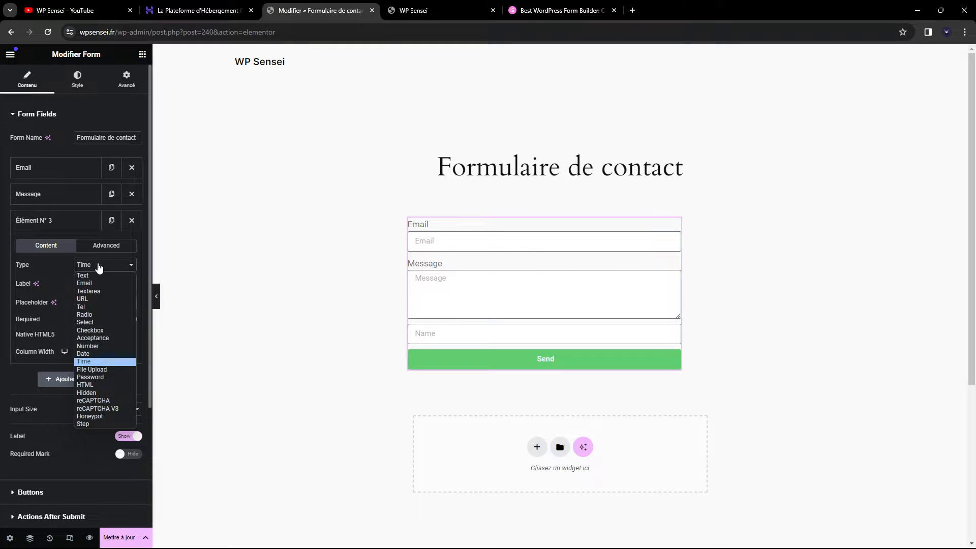
left_click(94, 369)
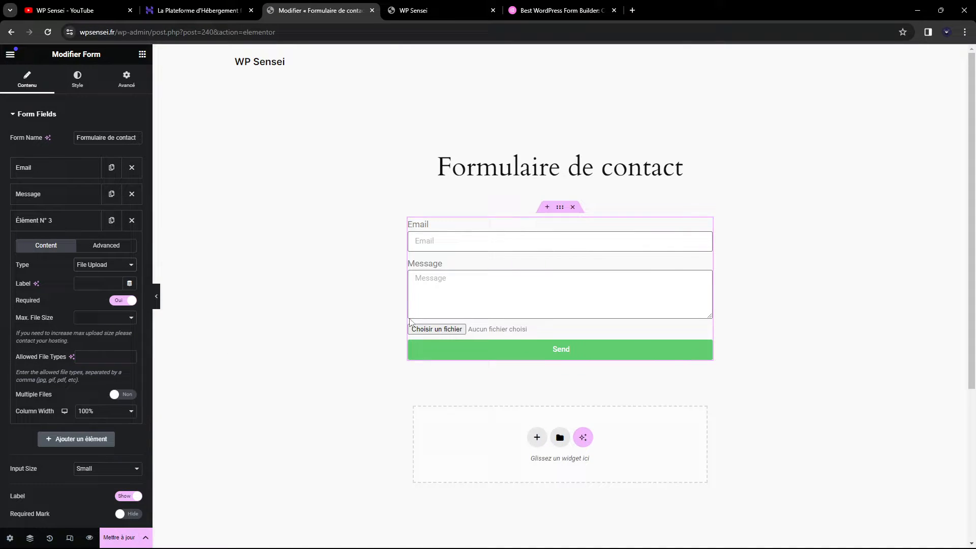
left_click(454, 330)
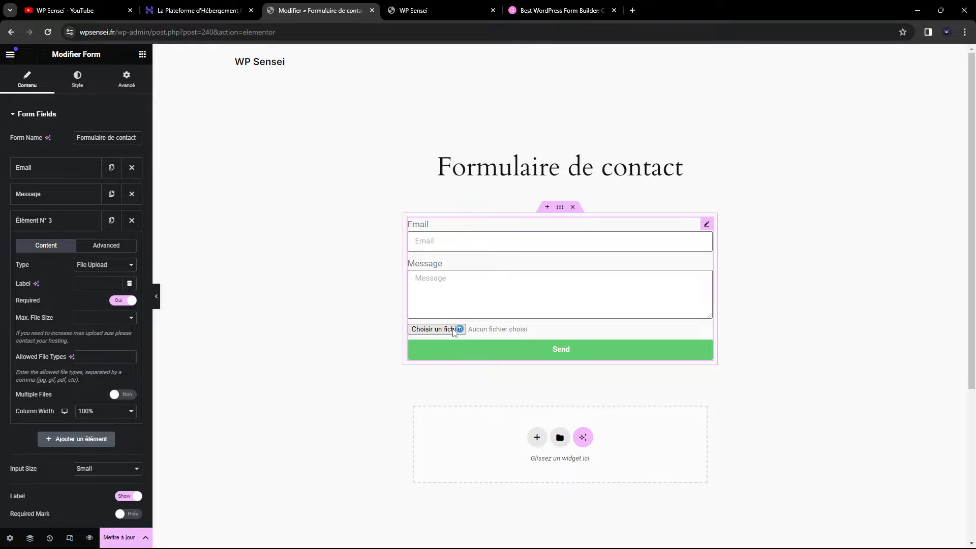
left_click(452, 257)
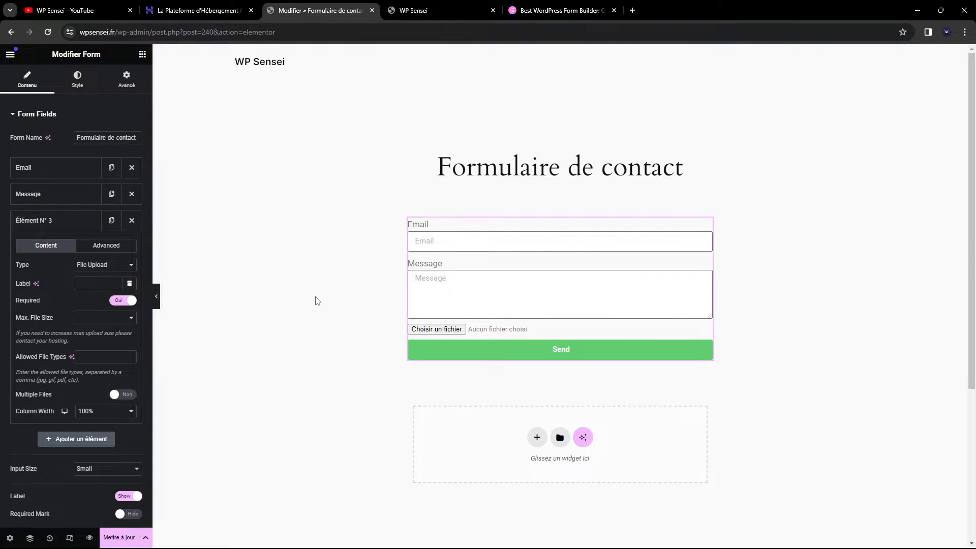
left_click(85, 262)
left_click(102, 373)
Change the third field's type to Password and enter a sample password in that field of the form preview.
left_click(90, 266)
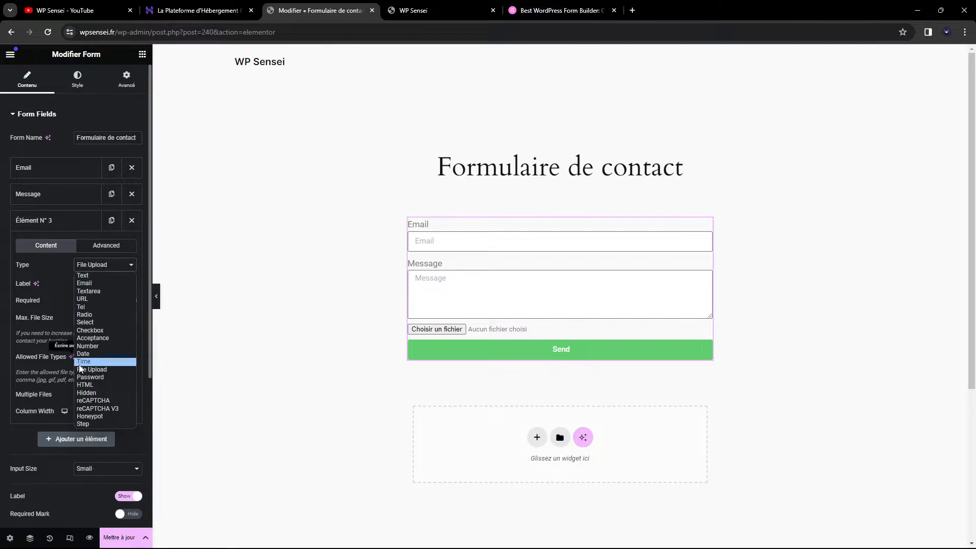
left_click(91, 377)
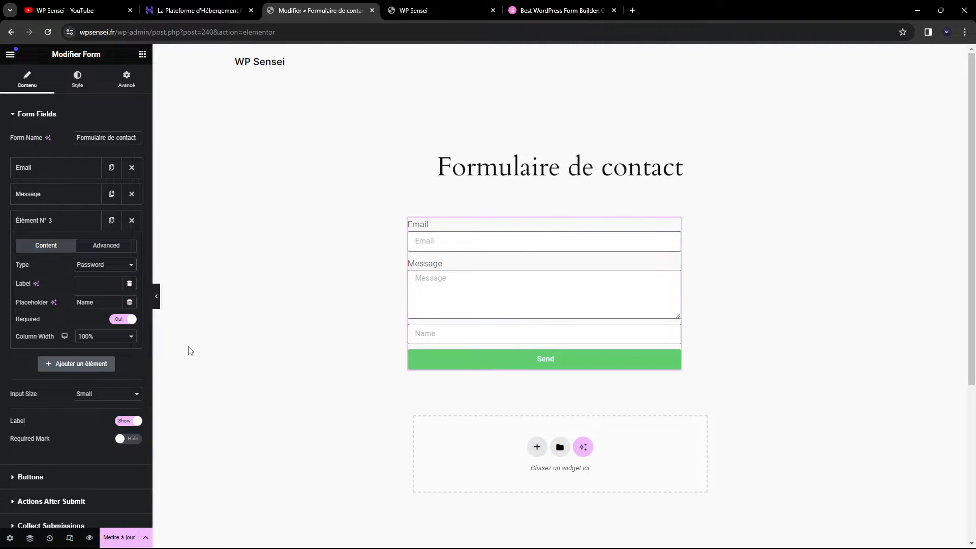
left_click(453, 337)
type("••••••••••")
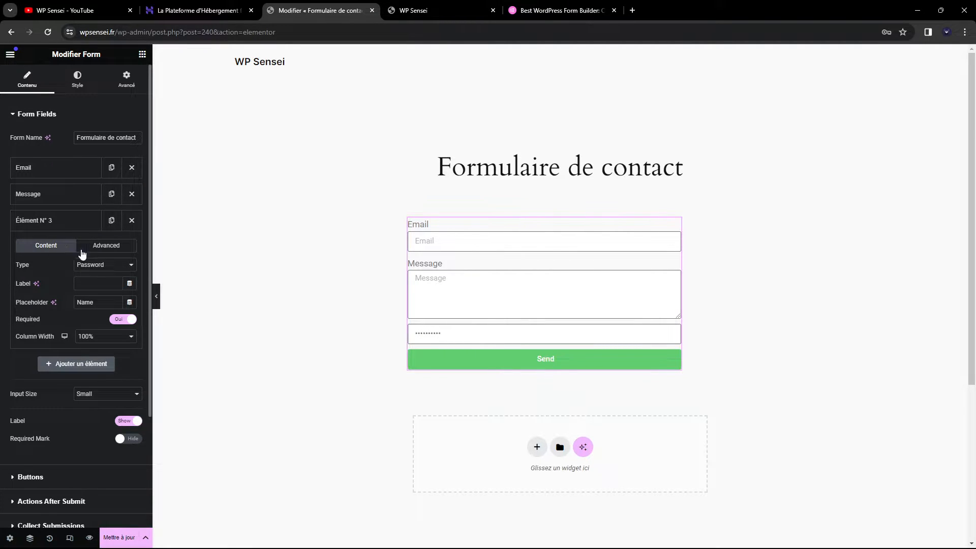
Try the HTML and Hidden types on the unlabelled third form field.
left_click(102, 267)
left_click(85, 385)
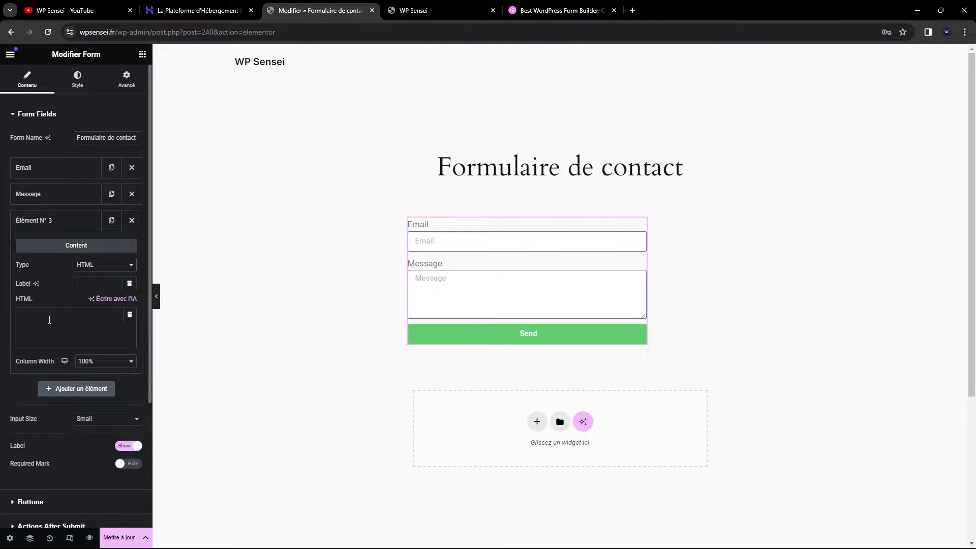
left_click(125, 264)
left_click(105, 393)
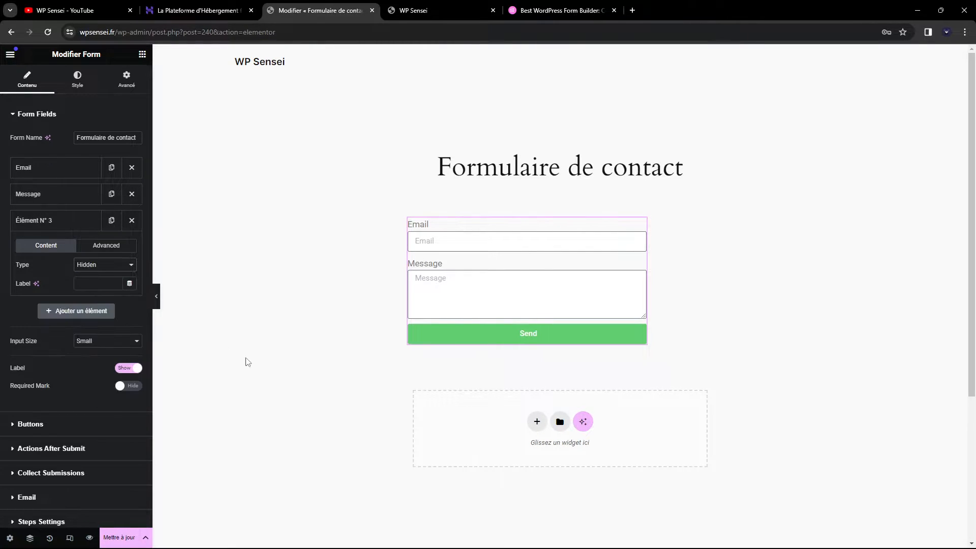
Try the reCAPTCHA, reCAPTCHA V3 and Honeypot types on the third form field.
left_click(90, 268)
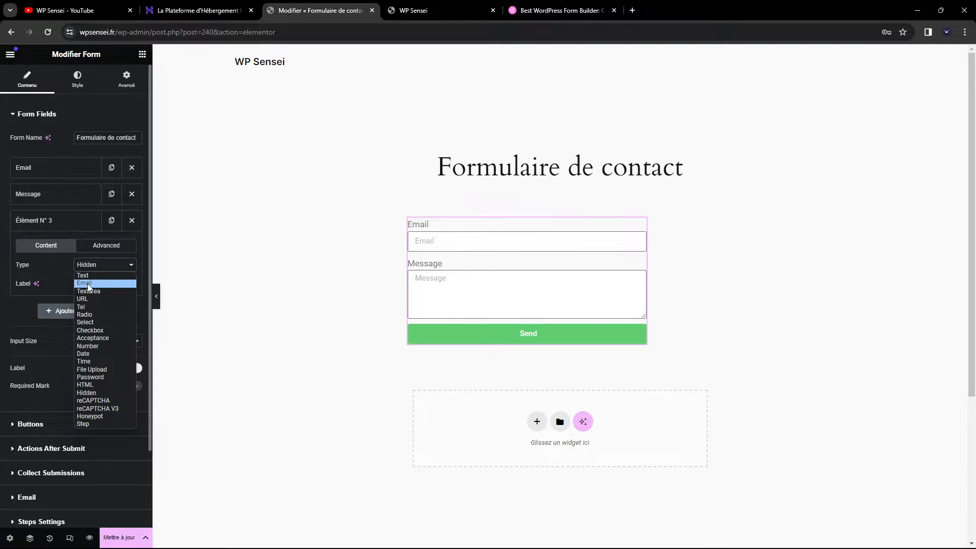
left_click(93, 400)
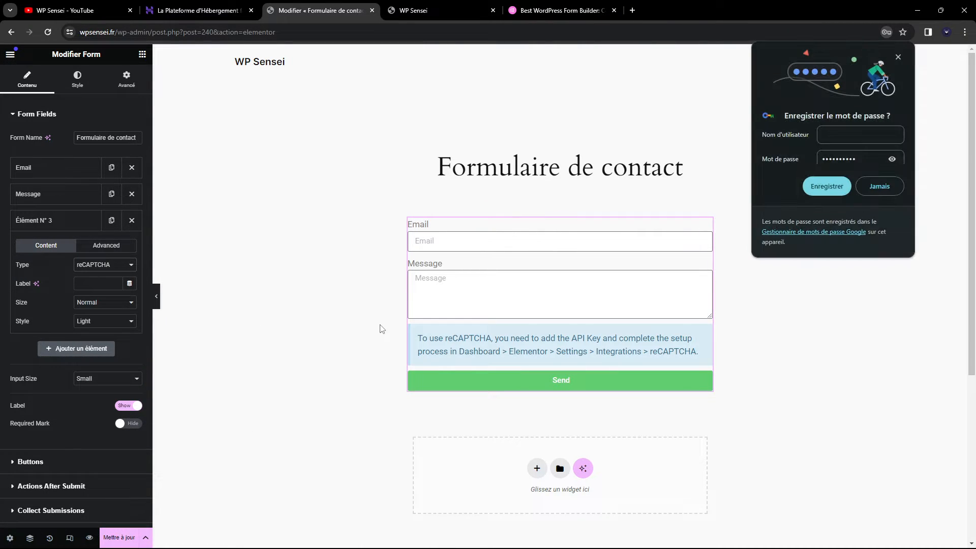
left_click(103, 266)
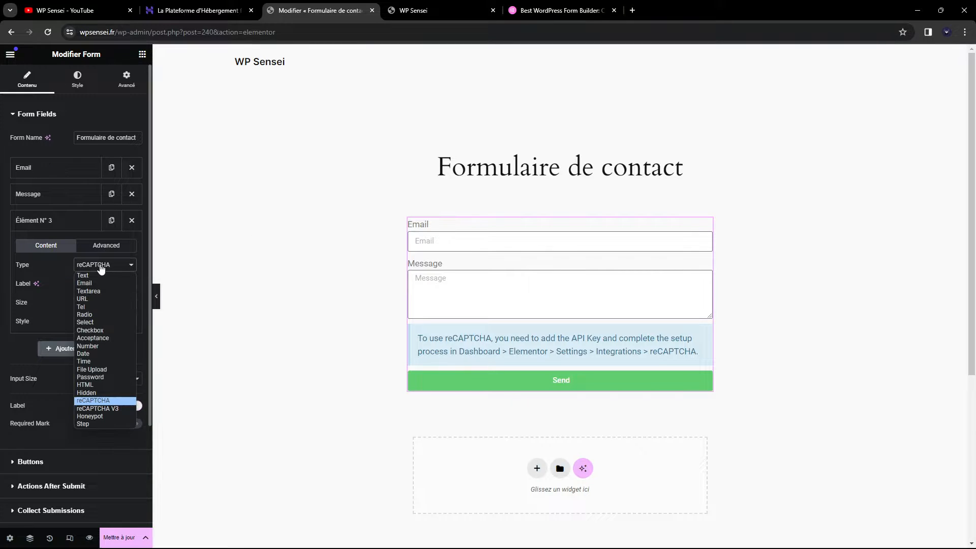
left_click(109, 408)
left_click(102, 266)
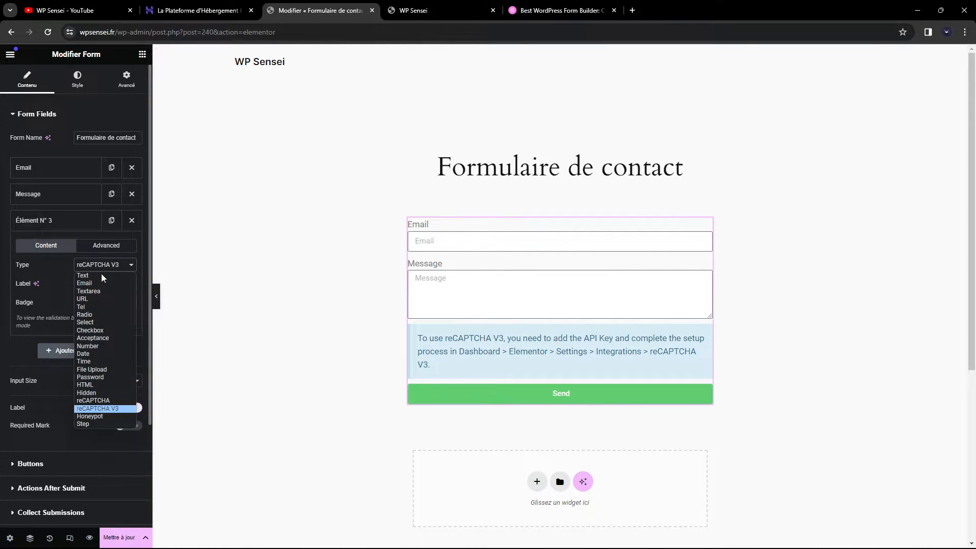
left_click(112, 417)
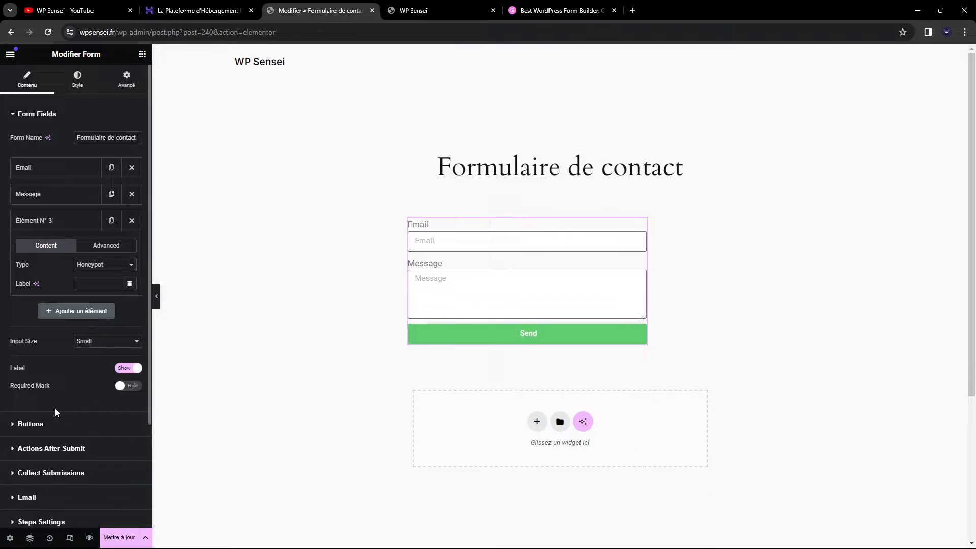
Change the third field's type to Step to split the form into steps.
left_click(97, 269)
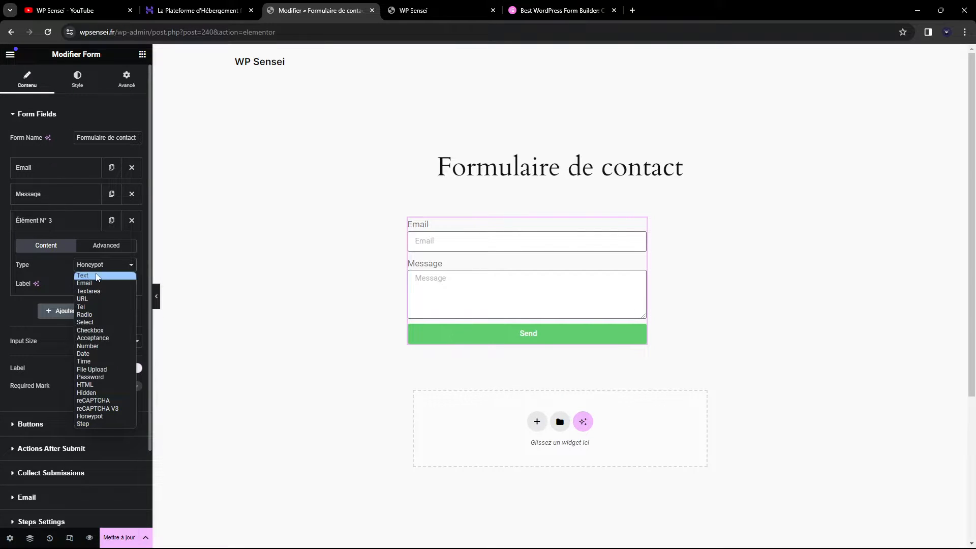
left_click(102, 424)
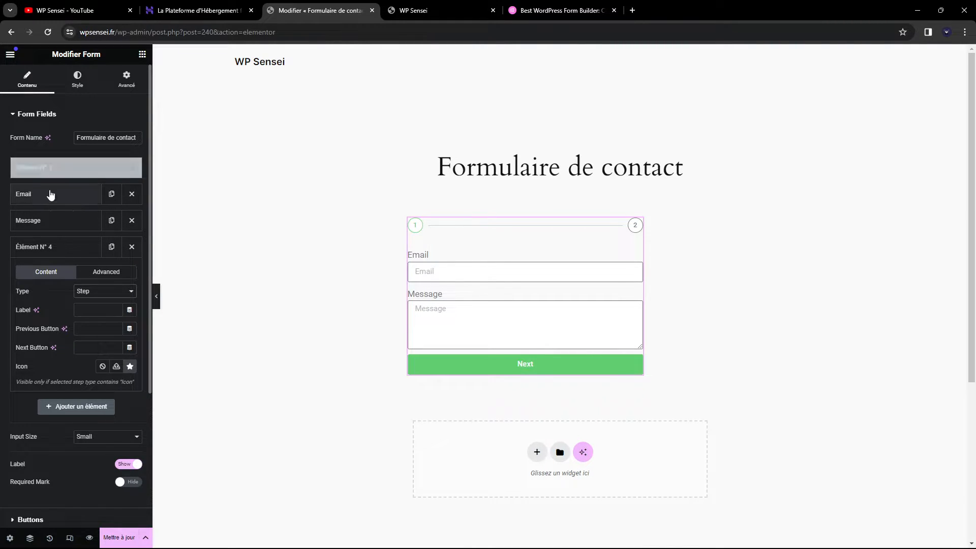
Clear the labels of the Email and Message fields.
left_click(50, 195)
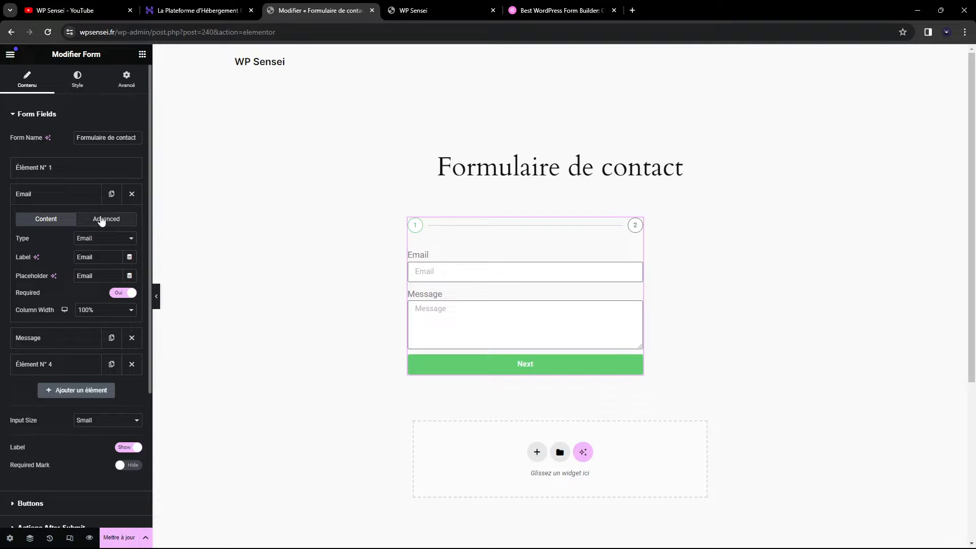
left_click(104, 255)
left_click_drag(104, 256, 21, 273)
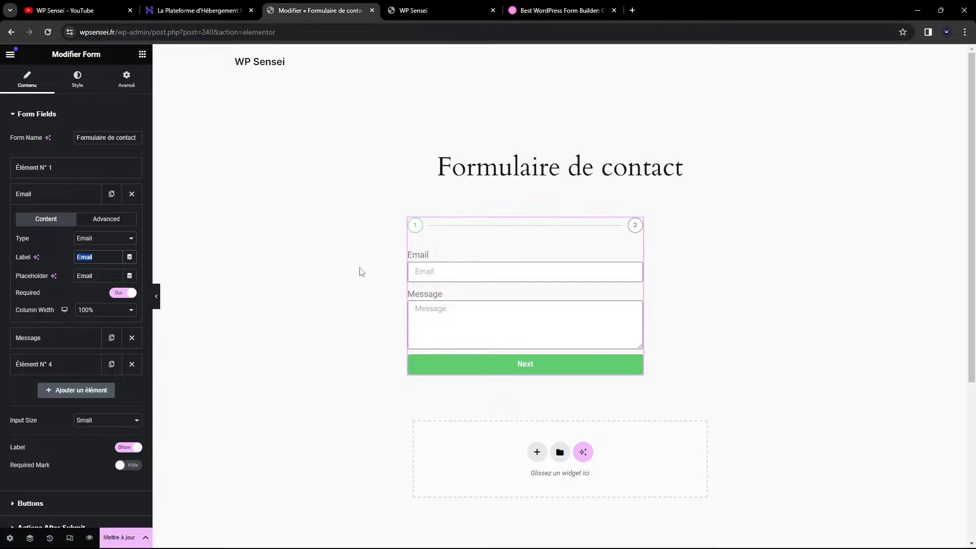
key("BackSpace")
left_click(50, 337)
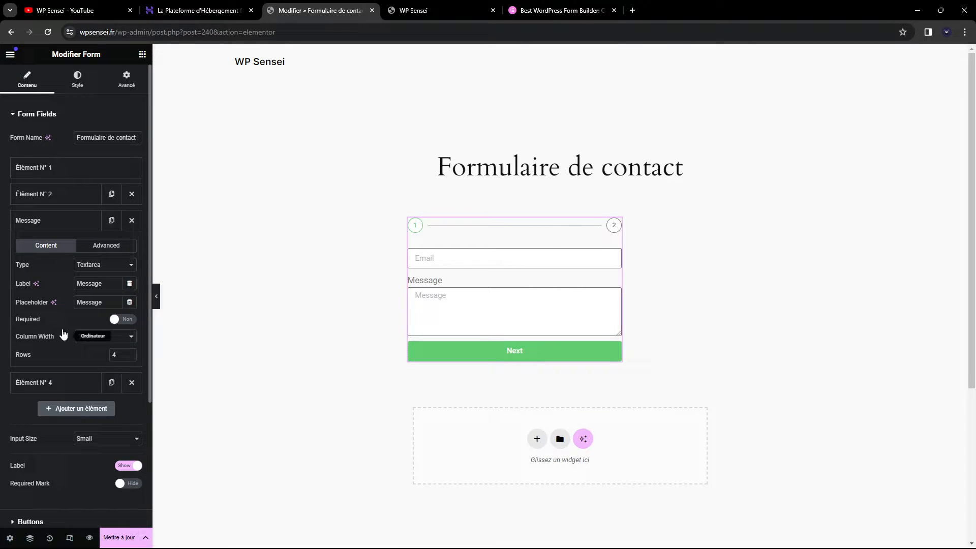
double_click(91, 283)
key("BackSpace")
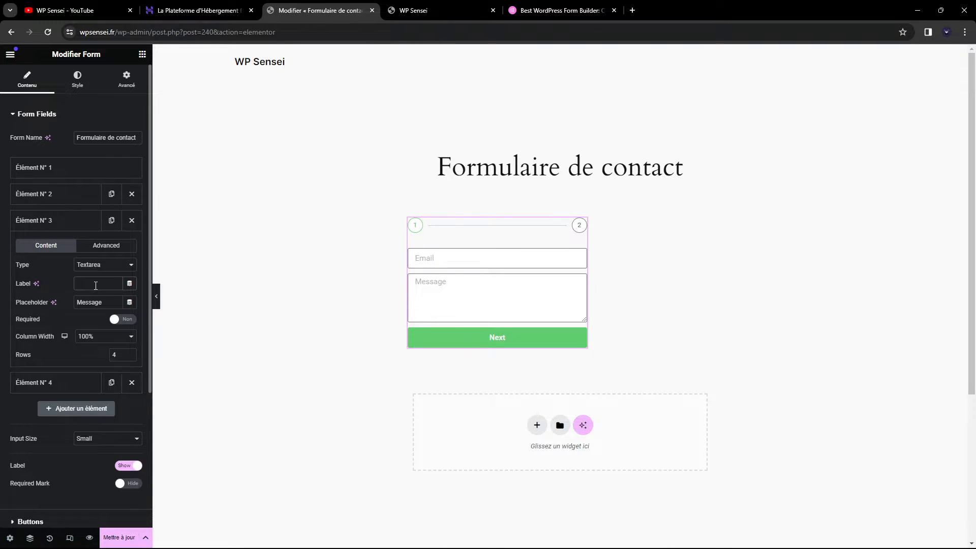
Review the Message field's placeholder and advanced settings, and the settings of the last Step field.
left_click_drag(110, 304, 55, 315)
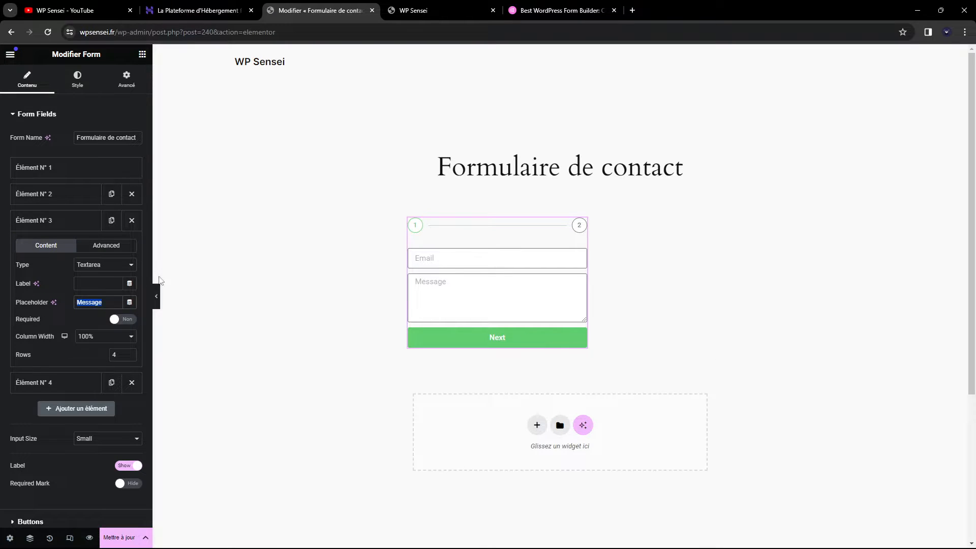
left_click(56, 383)
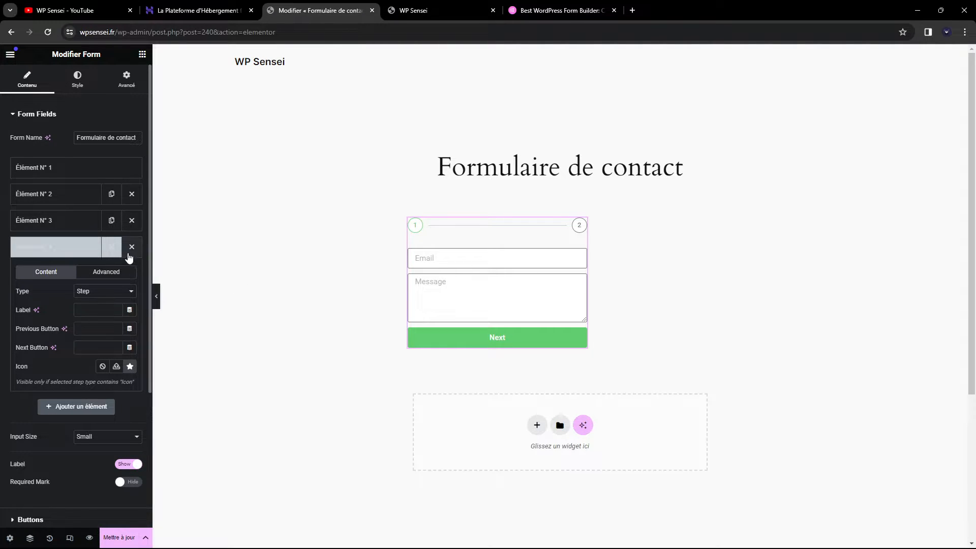
left_click(51, 220)
left_click(110, 246)
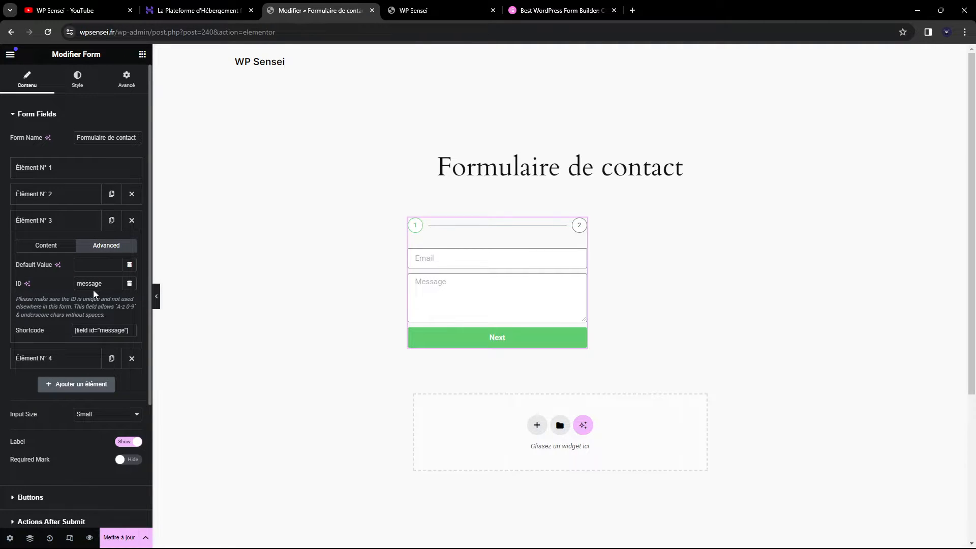
left_click(50, 246)
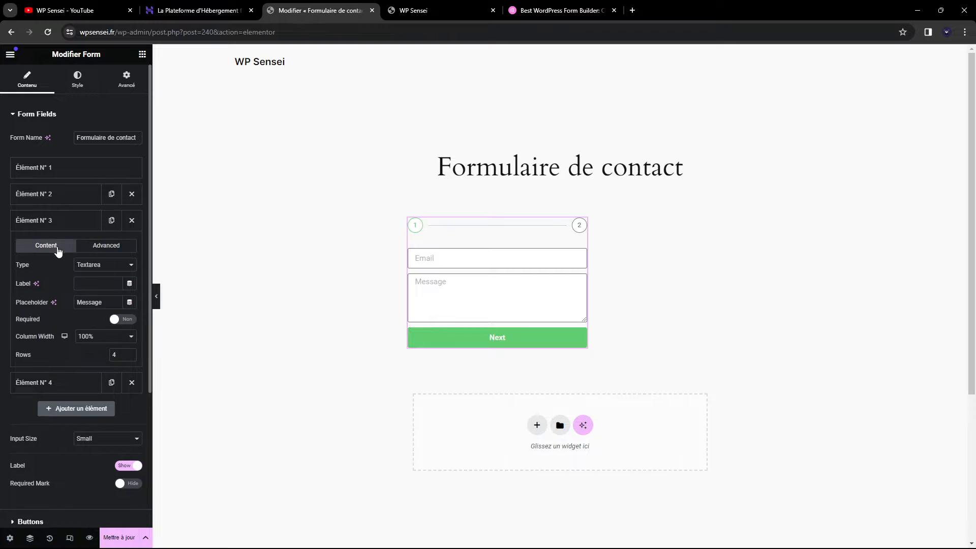
left_click(102, 249)
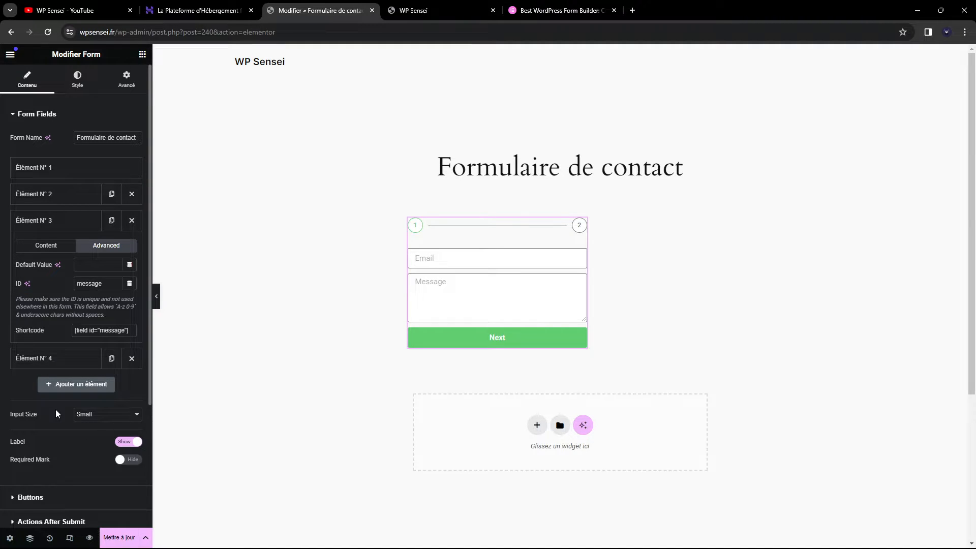
Try the Medium and Extra Large input sizes for the form and return to Small.
left_click(83, 414)
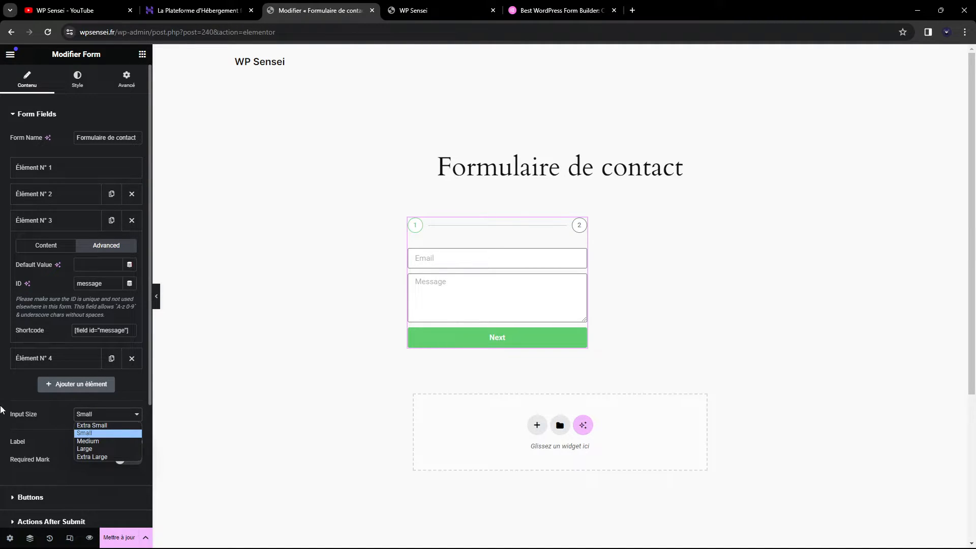
left_click(88, 441)
left_click(88, 414)
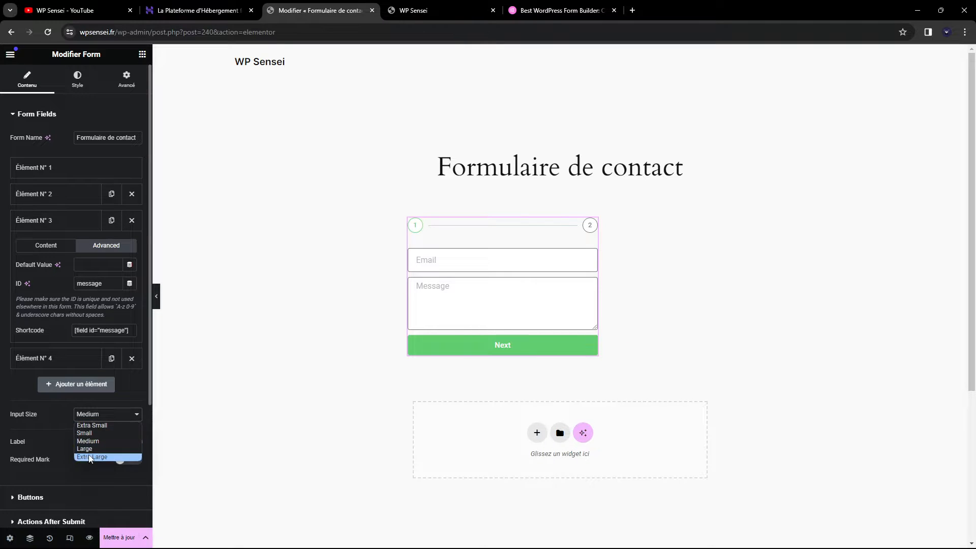
left_click(91, 457)
left_click(89, 419)
left_click(91, 433)
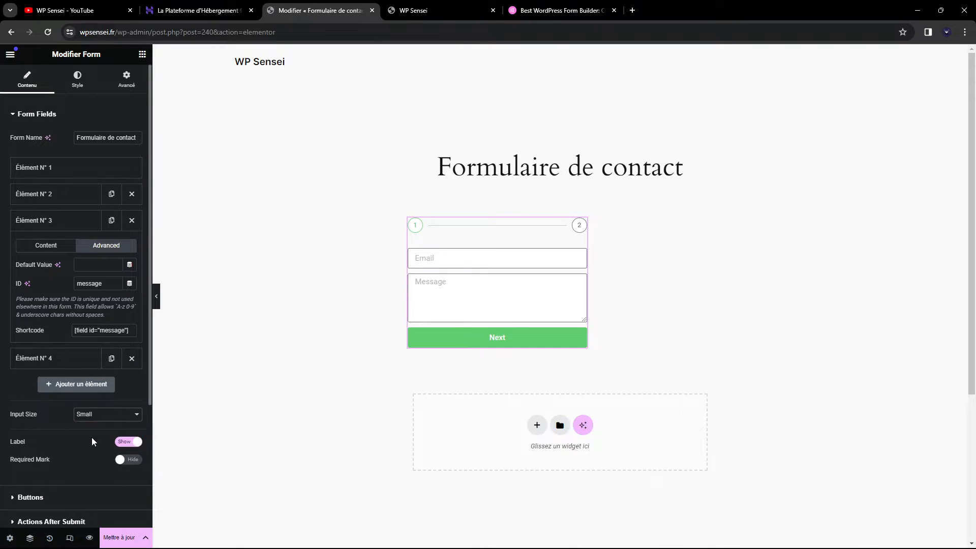
Hide the field labels across the whole form.
scroll(64, 406, "down", 1)
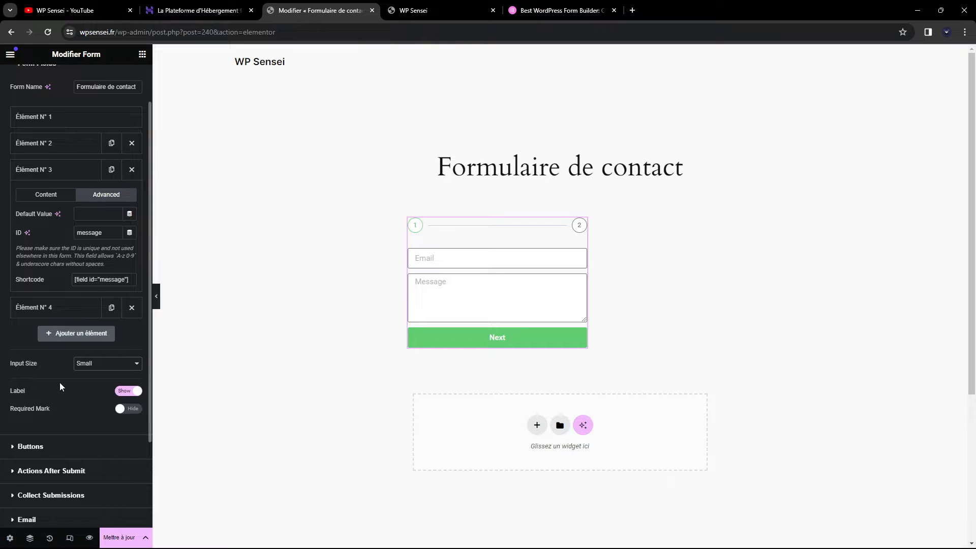
scroll(59, 385, "up", 1)
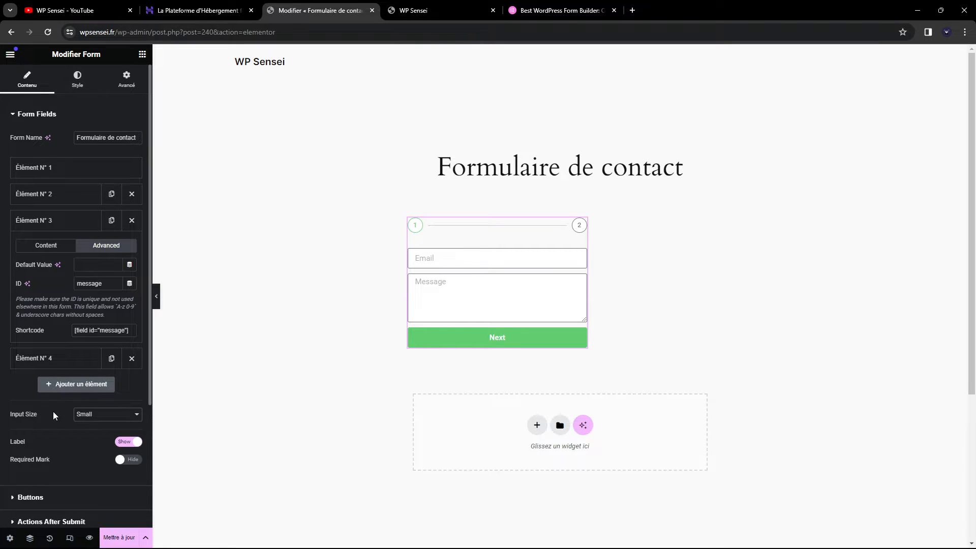
scroll(53, 417, "down", 2)
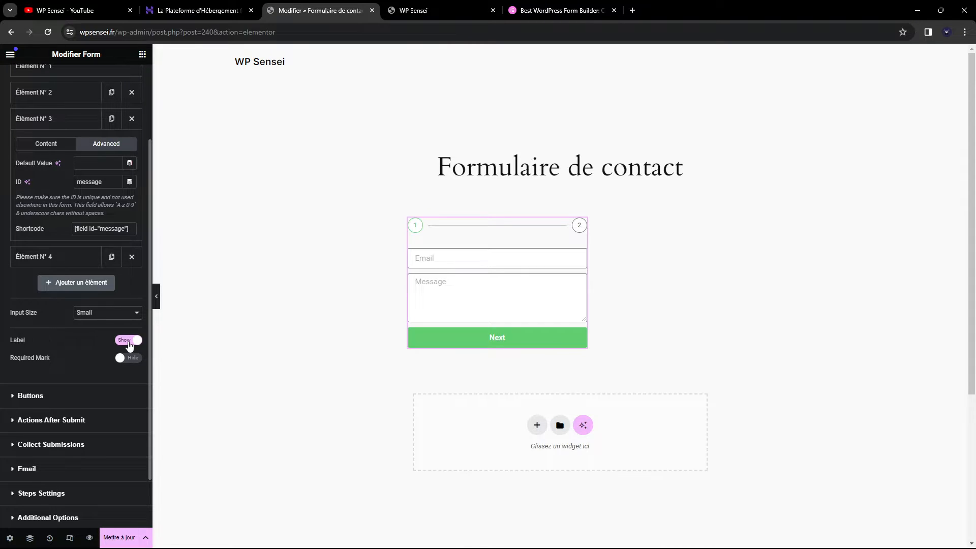
left_click(129, 340)
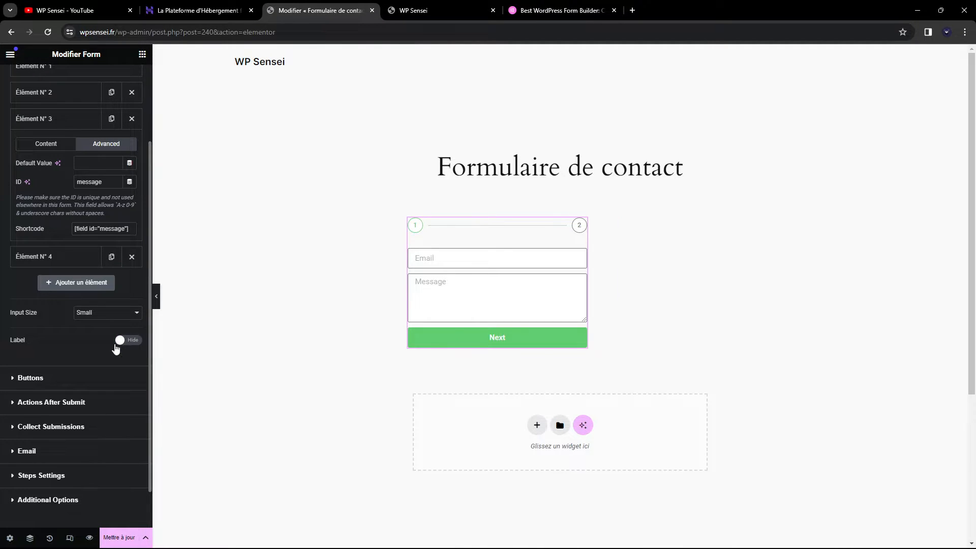
left_click(134, 340)
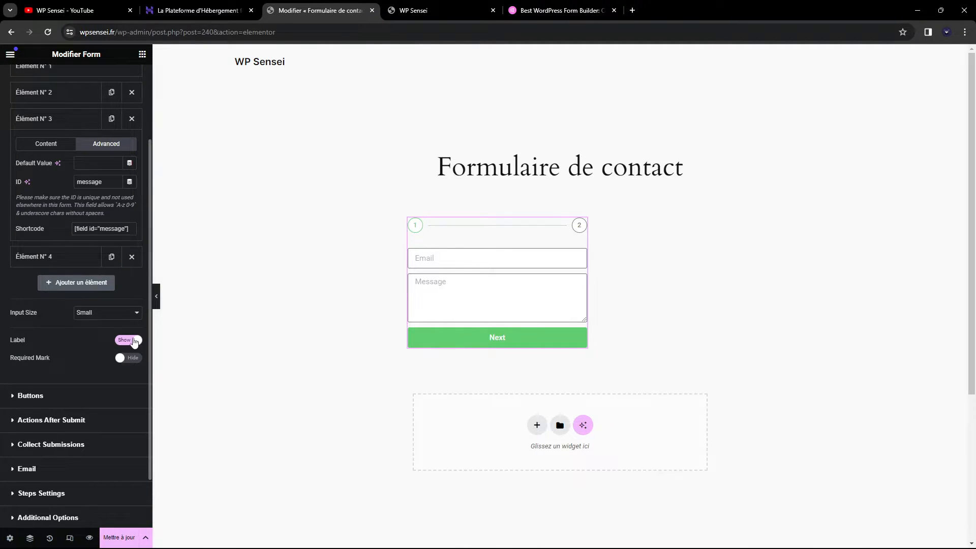
scroll(89, 288, "up", 1)
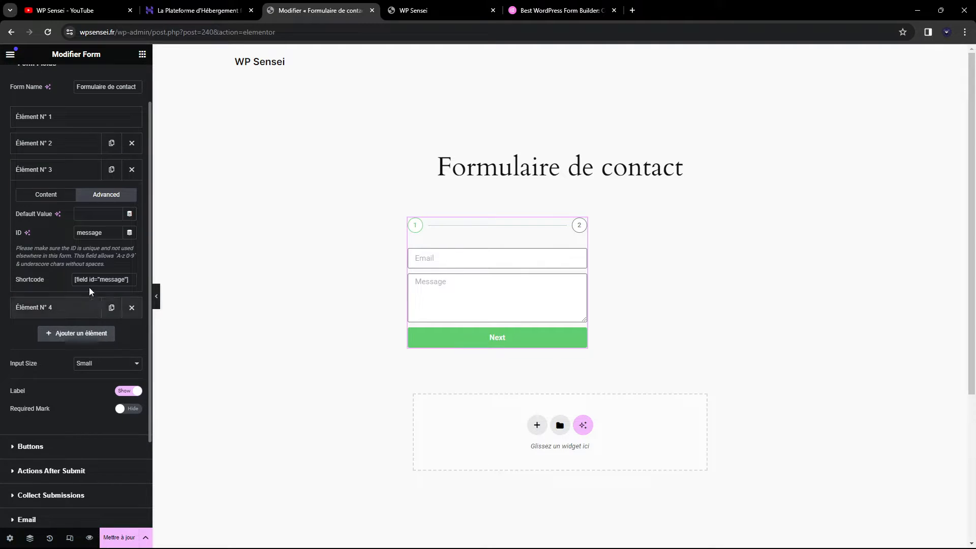
left_click(87, 213)
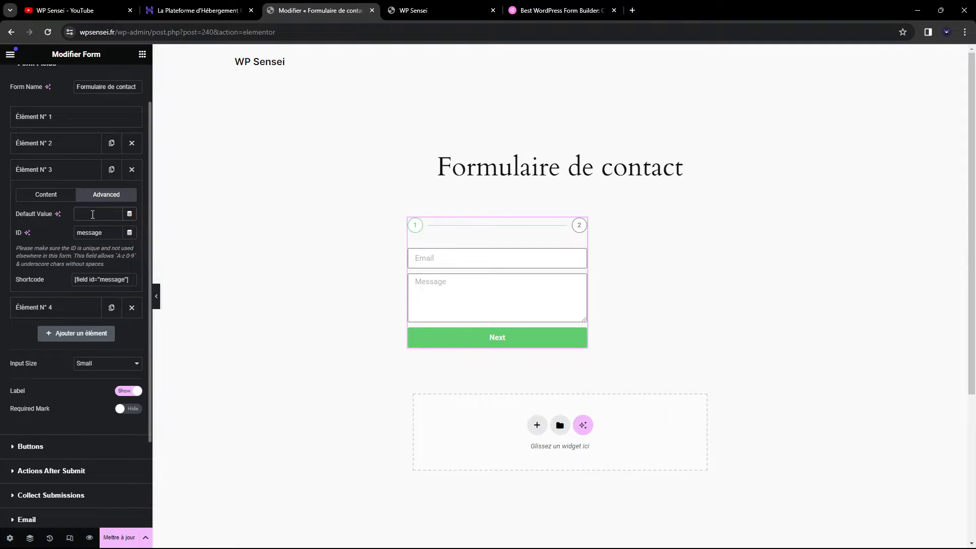
left_click(124, 391)
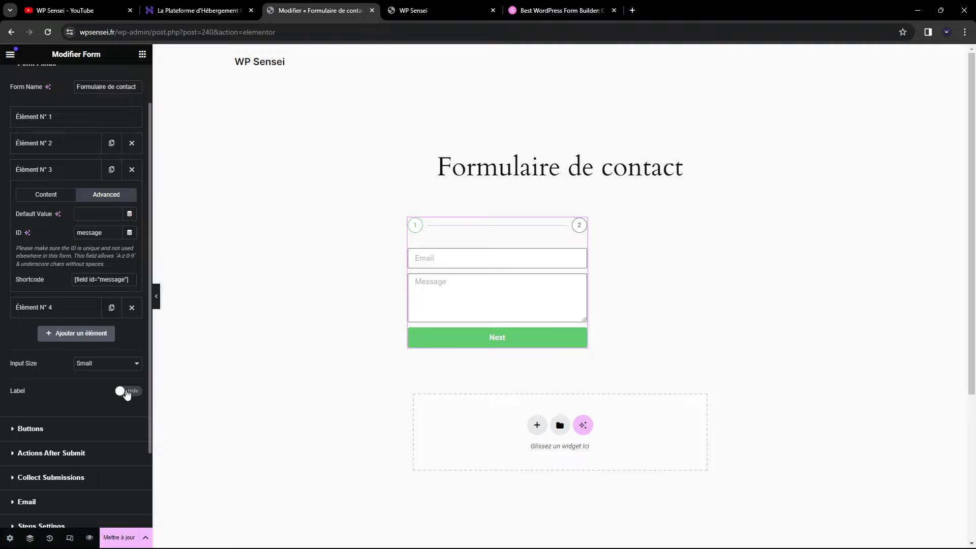
Set the form's submit button text to "Envoyer".
scroll(77, 386, "up", 1)
scroll(77, 387, "down", 2)
left_click(51, 375)
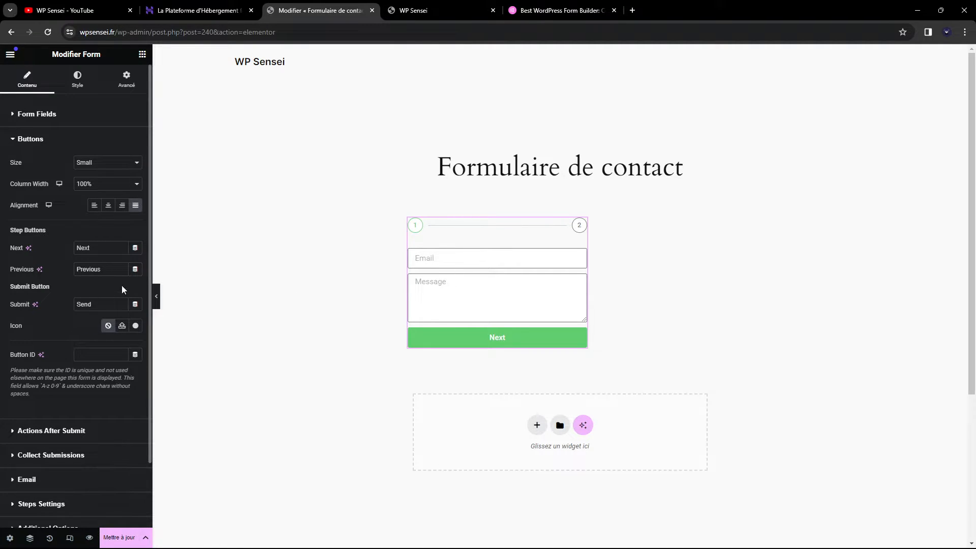
left_click_drag(99, 307, 2, 303)
type("Envo")
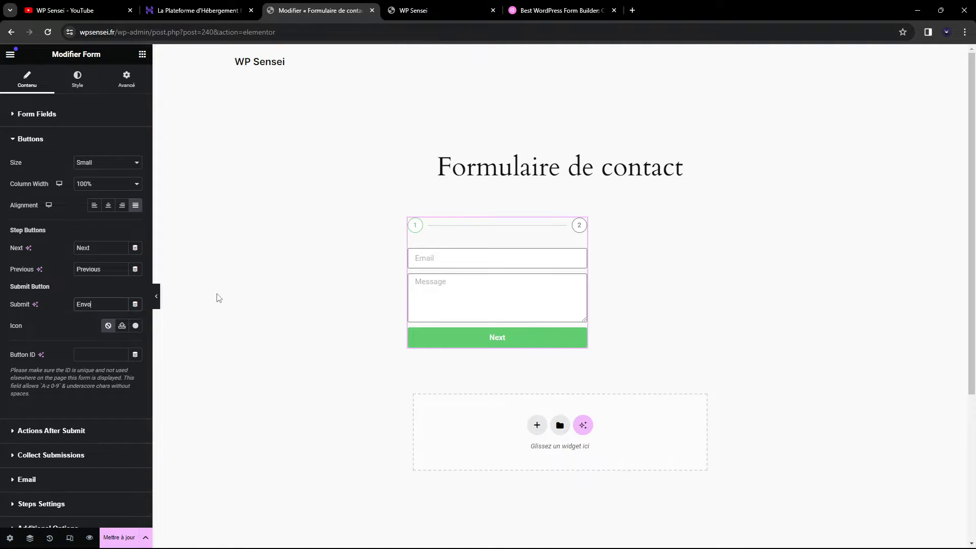
type("yer")
Set the text of the Next step button to "Suivant".
left_click_drag(92, 248, 27, 236)
type("Arp")
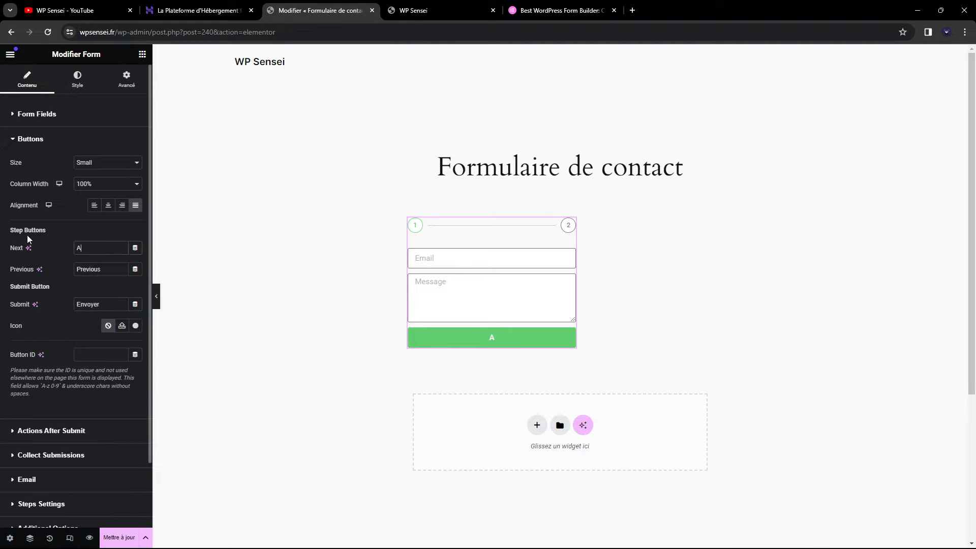
key("BackSpace")
key("BackSpace")
key("BackSpace")
type("Suivant")
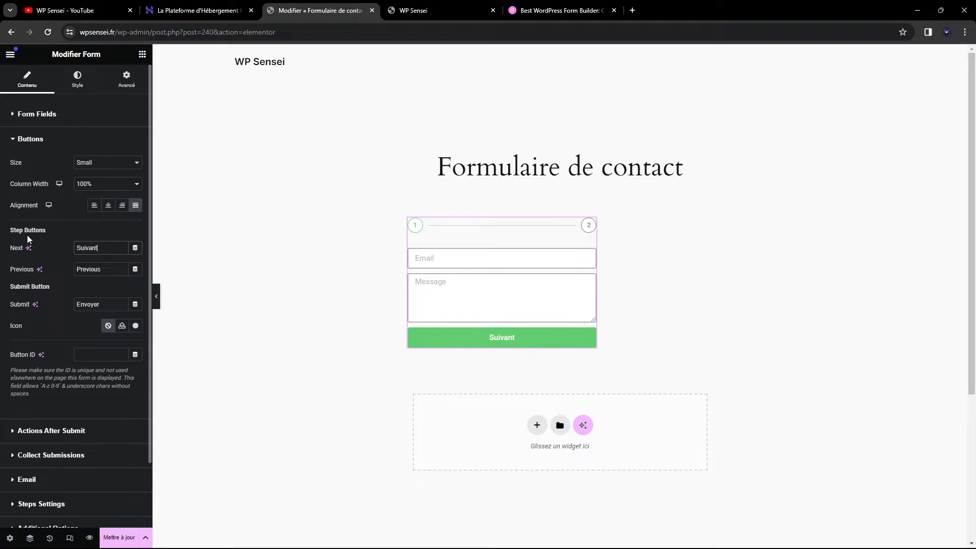
left_click_drag(119, 273, 46, 265)
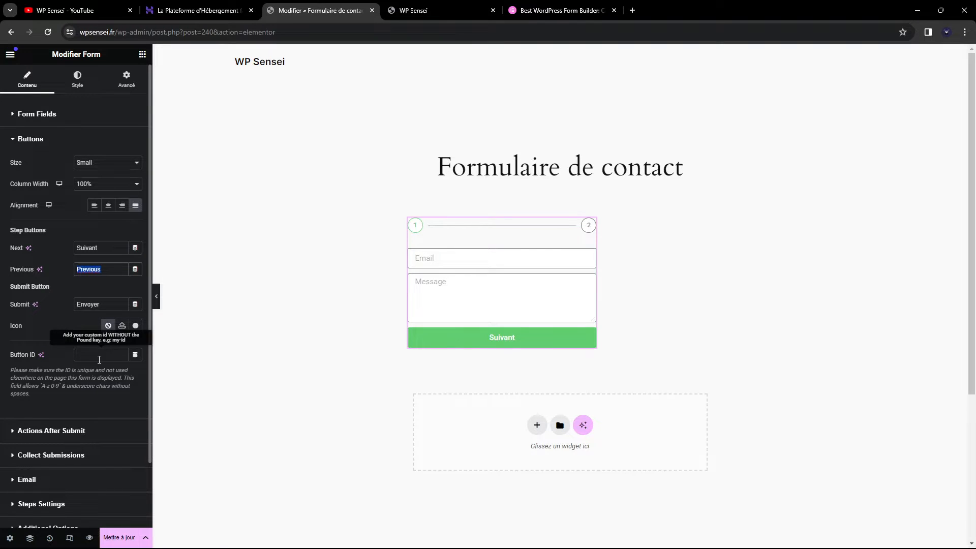
scroll(60, 313, "down", 1)
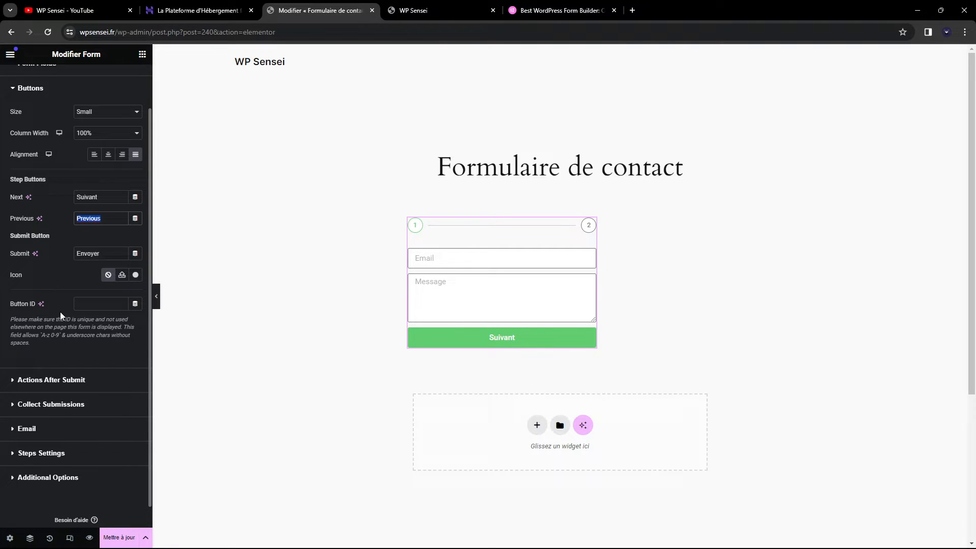
Examine the actions that can be run after the form is submitted.
left_click(60, 381)
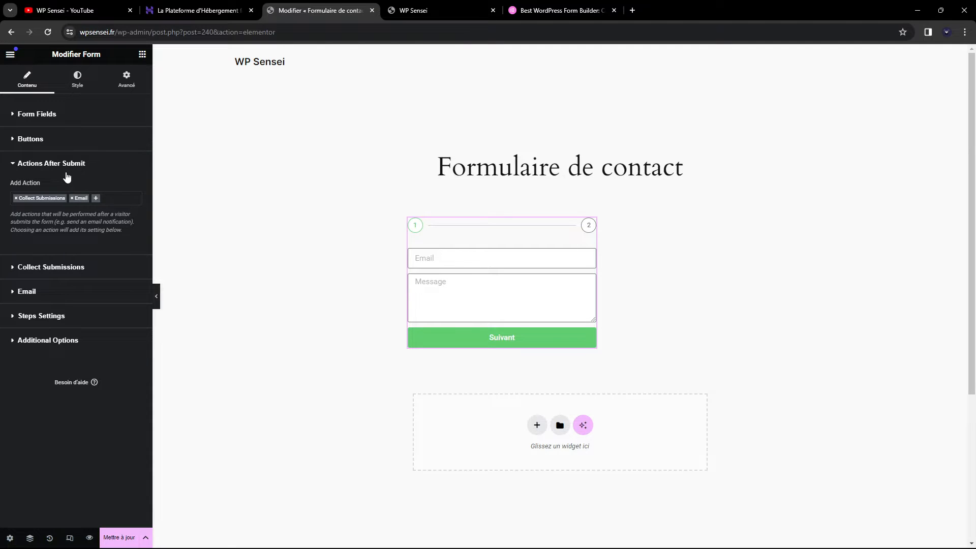
left_click(105, 198)
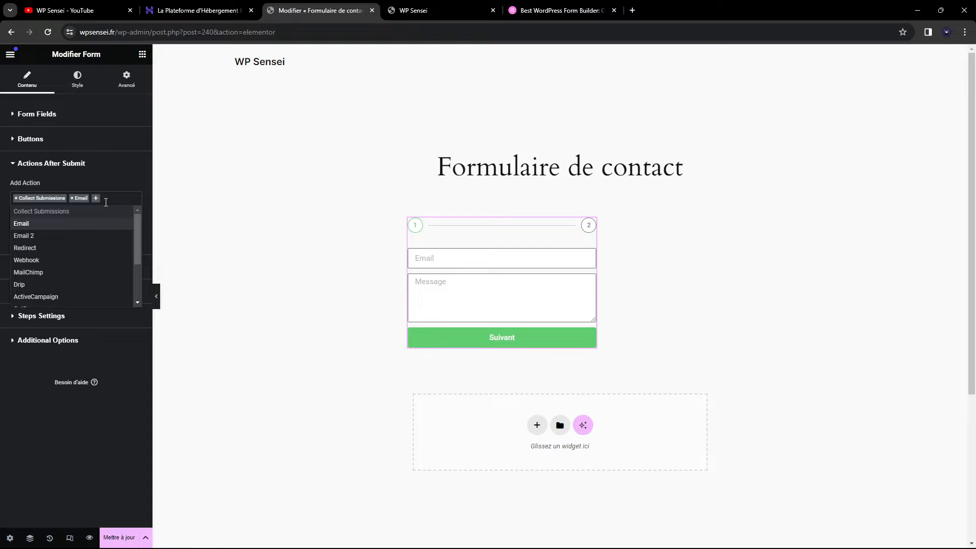
left_click(104, 184)
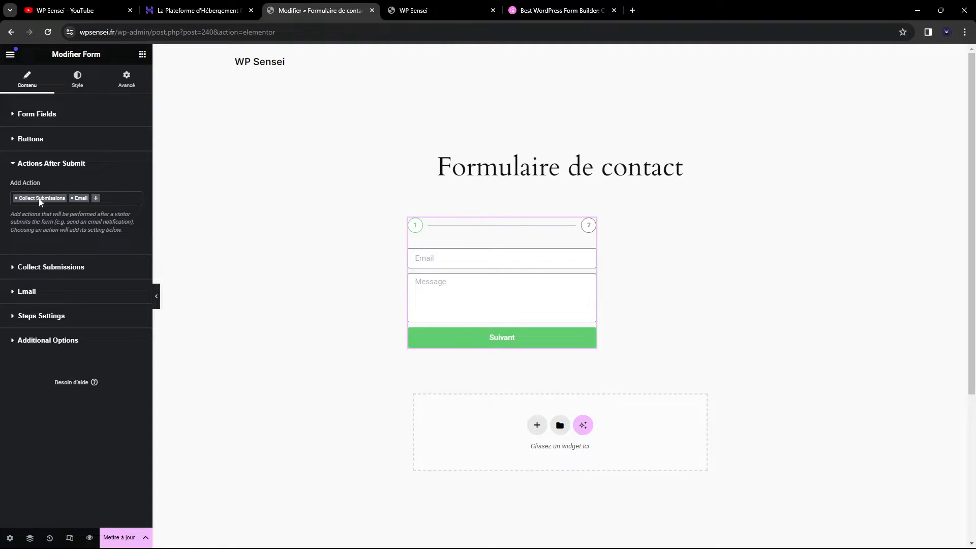
View Elementor's Submissions page in the WordPress dashboard and return to the form editor.
left_click(402, 7)
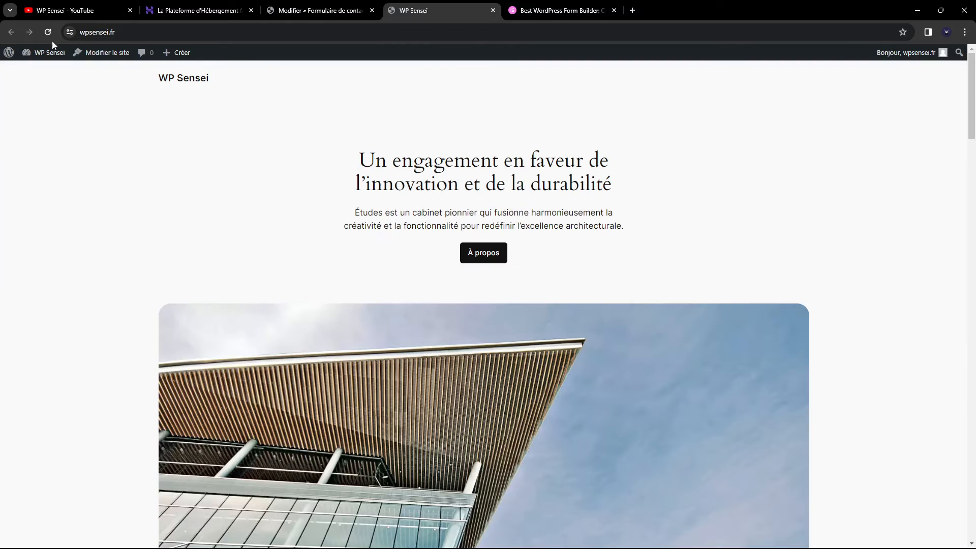
left_click(50, 52)
left_click_drag(406, 9, 320, 11)
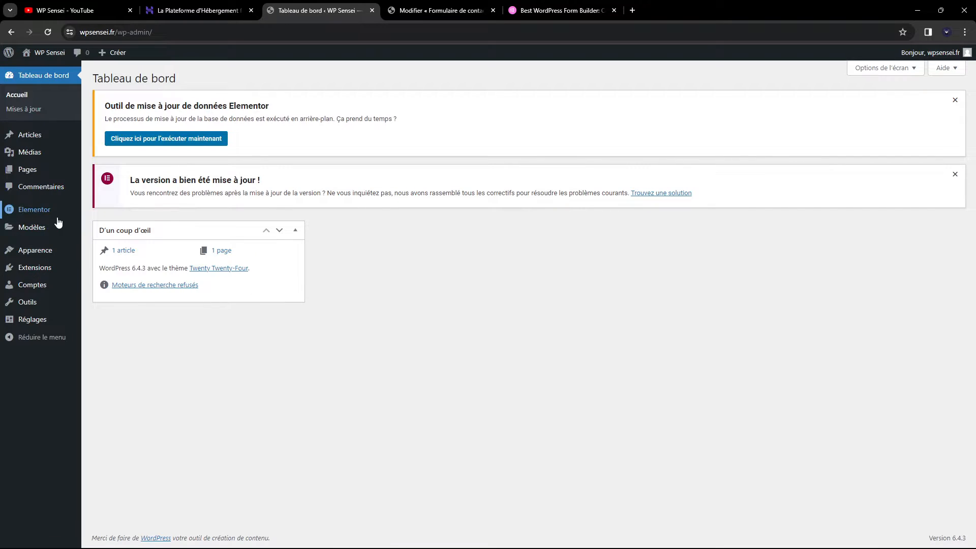
mouse_move(53, 213)
left_click(122, 227)
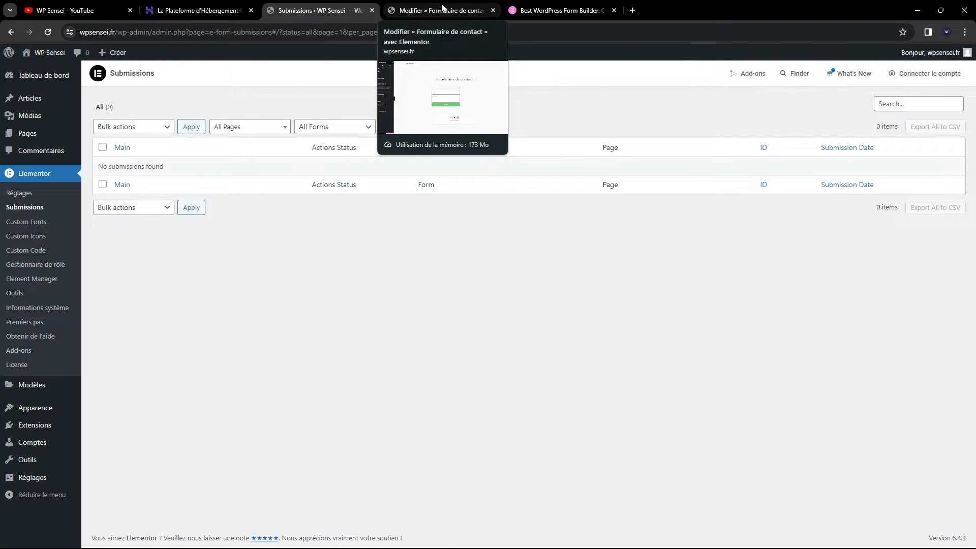
left_click(442, 7)
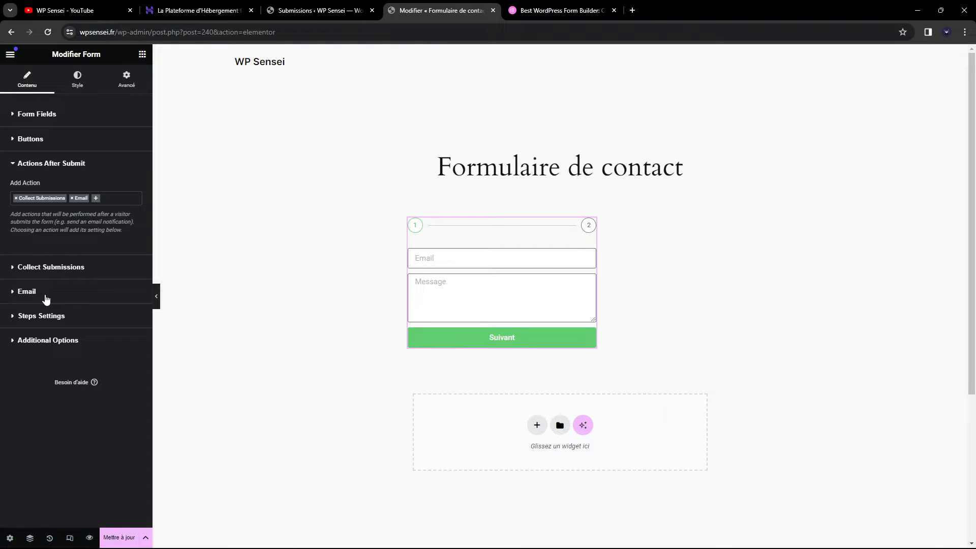
left_click(316, 10)
left_click(437, 10)
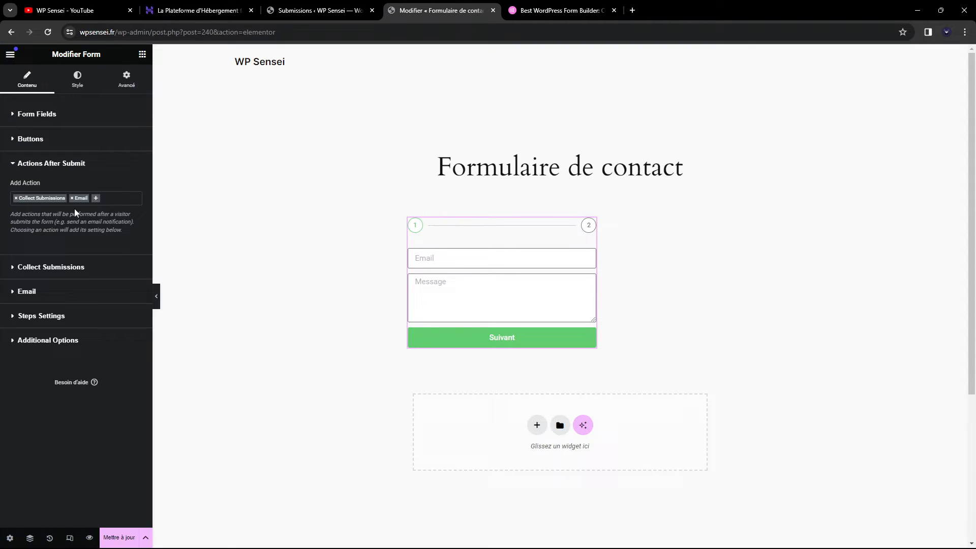
Add MailerLite to the form's actions after submit and open its integration settings.
left_click(108, 199)
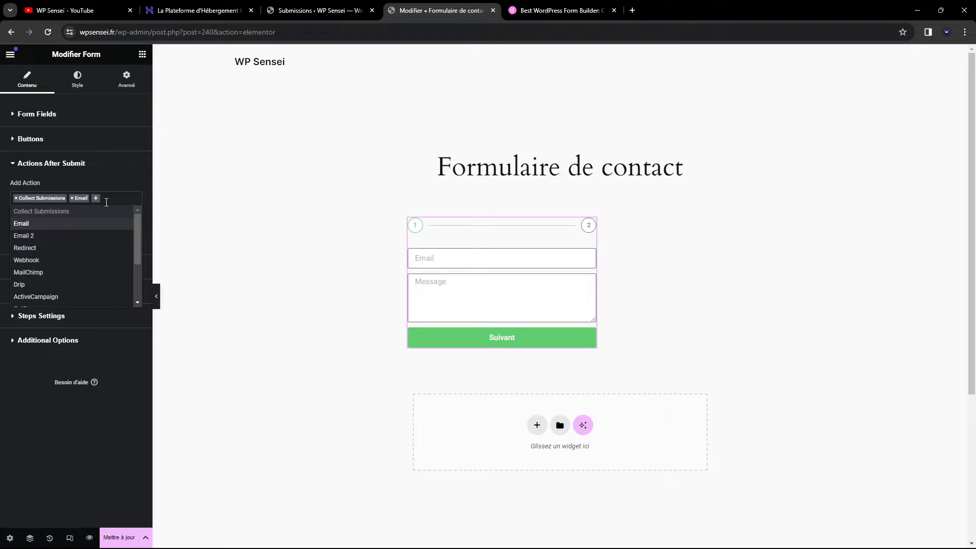
scroll(63, 277, "down", 2)
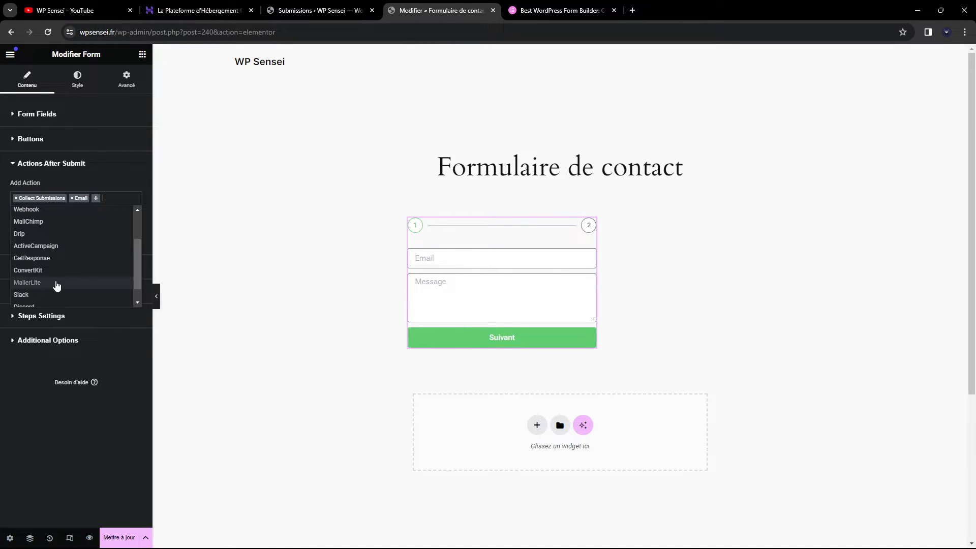
scroll(56, 283, "down", 2)
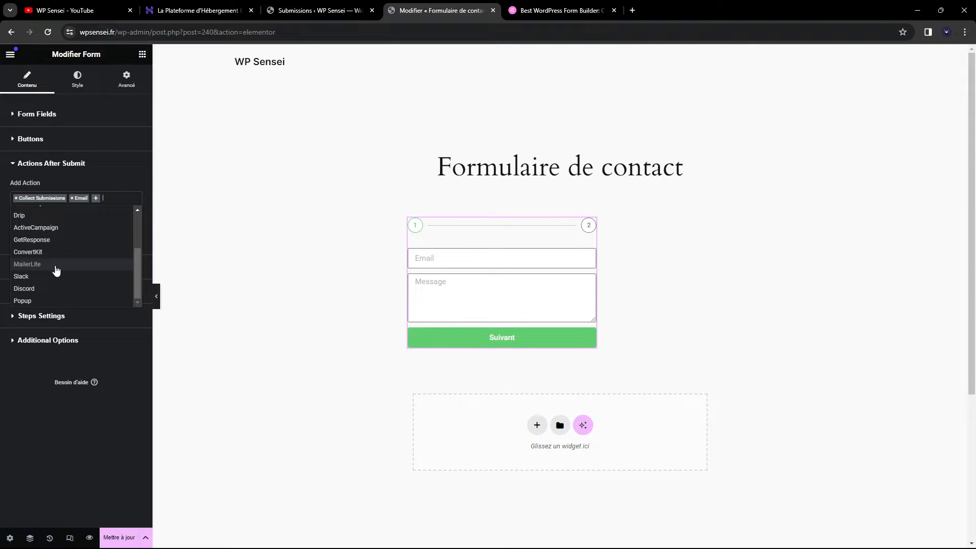
left_click(56, 270)
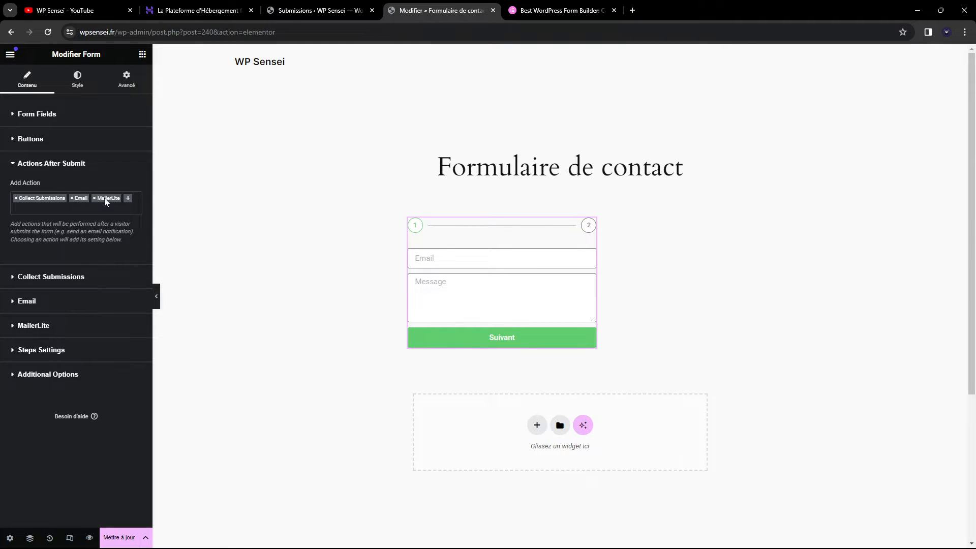
left_click(64, 330)
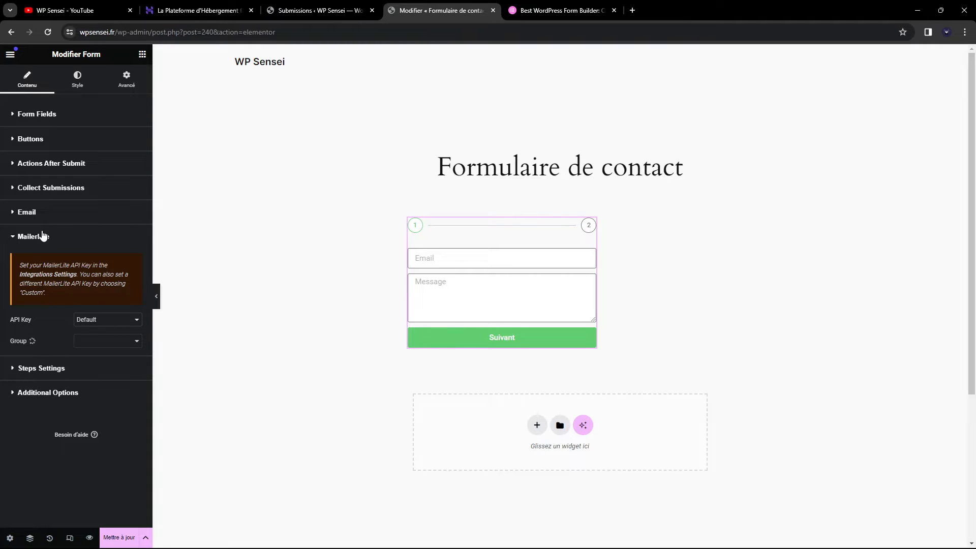
Remove MailerLite from the form's actions after submit.
left_click(61, 193)
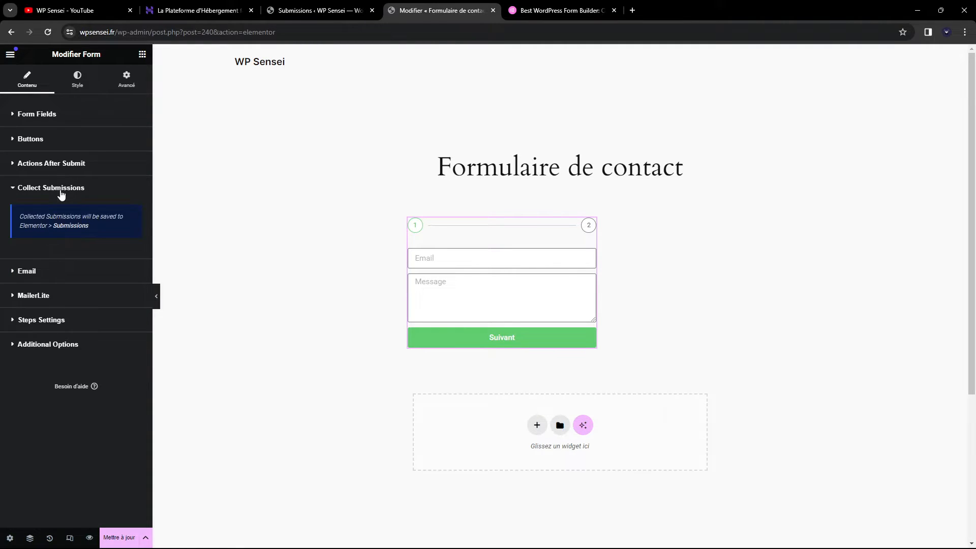
left_click(58, 164)
left_click(94, 198)
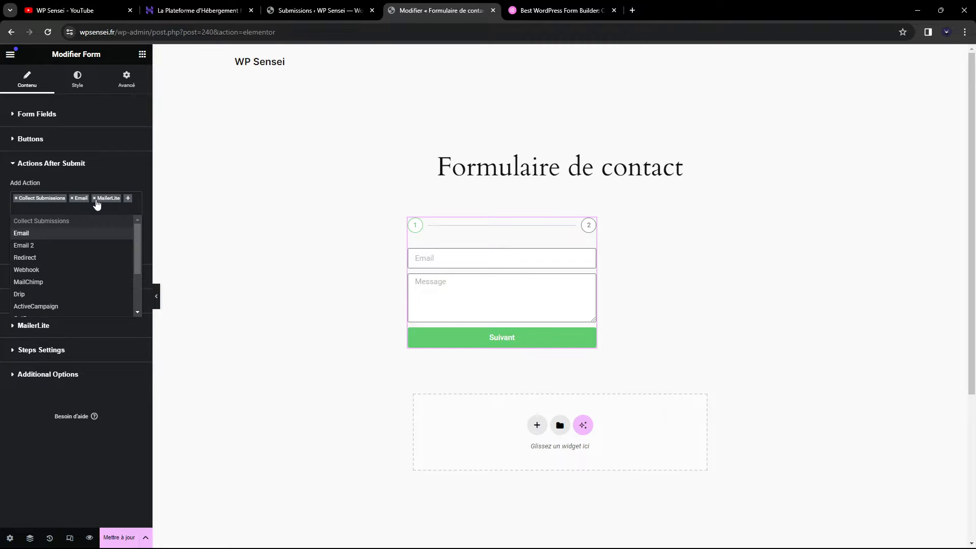
Check the form's Collect Submissions settings against the Submissions page and return to the editor.
left_click(71, 199)
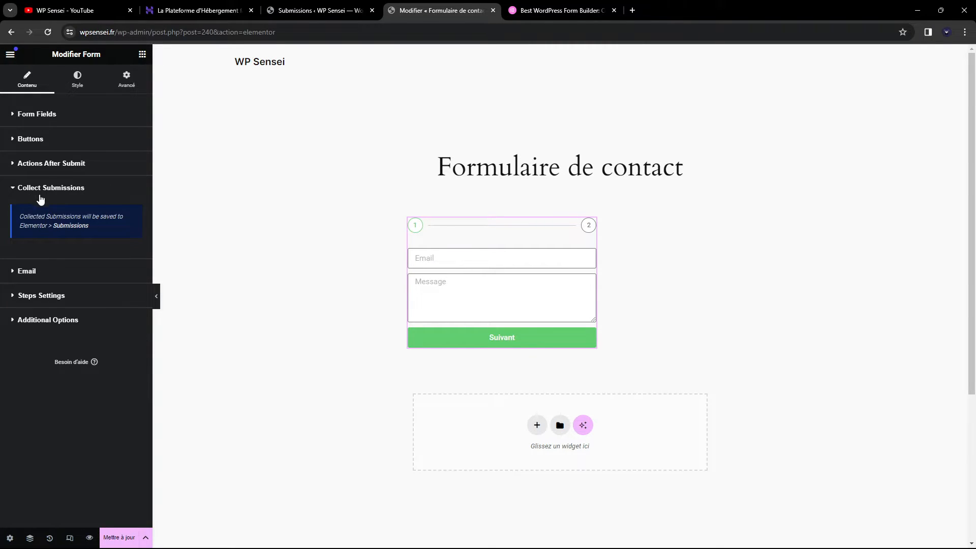
left_click(325, 8)
left_click(446, 4)
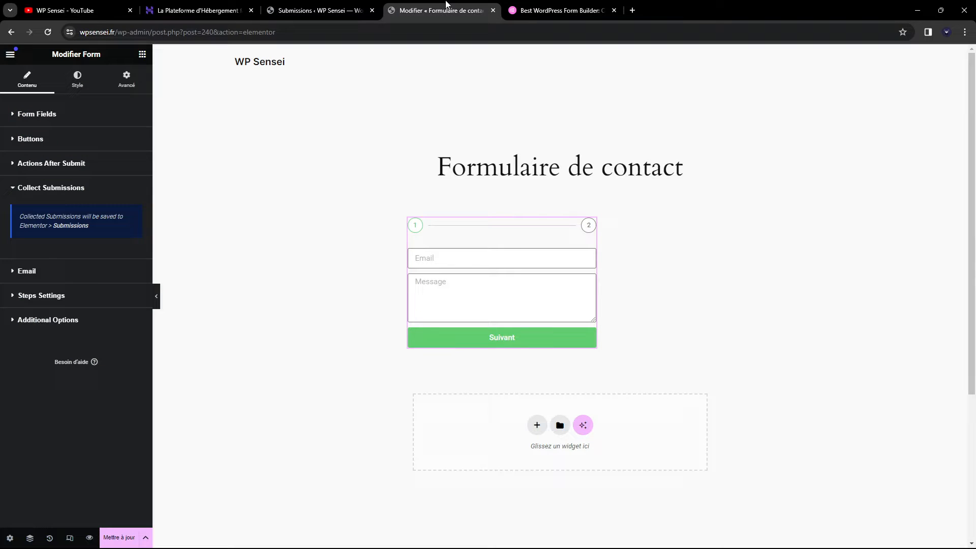
Replace "New message from" with "Nouveau message" in the subject of the form's notification email.
left_click(33, 275)
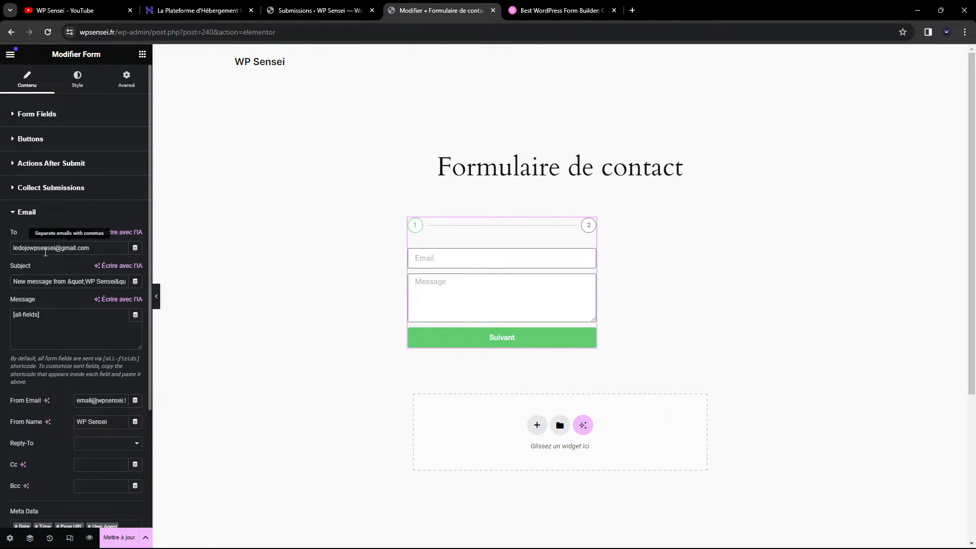
scroll(21, 251, "down", 1)
left_click_drag(90, 198, 11, 234)
left_click(13, 199)
left_click(97, 233)
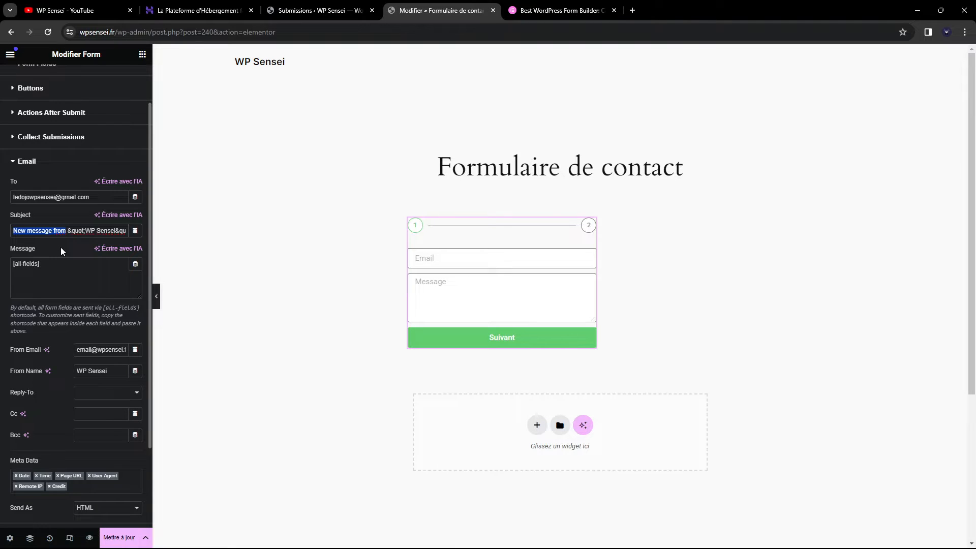
type("Nouveau message")
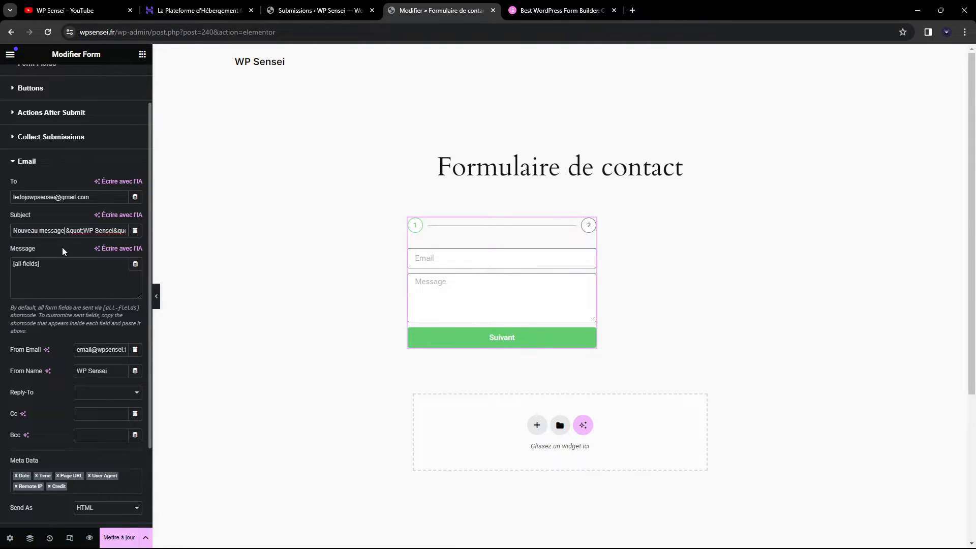
Review the rest of the notification email's subject and the [all-fields] shortcode in its message.
left_click(103, 231)
left_click_drag(66, 230, 117, 229)
left_click(119, 229)
left_click(59, 266)
left_click_drag(59, 266, 30, 258)
left_click(74, 270)
triple_click(58, 263)
Examine the sender address, sender name and remaining delivery options of the notification email.
scroll(67, 276, "down", 1)
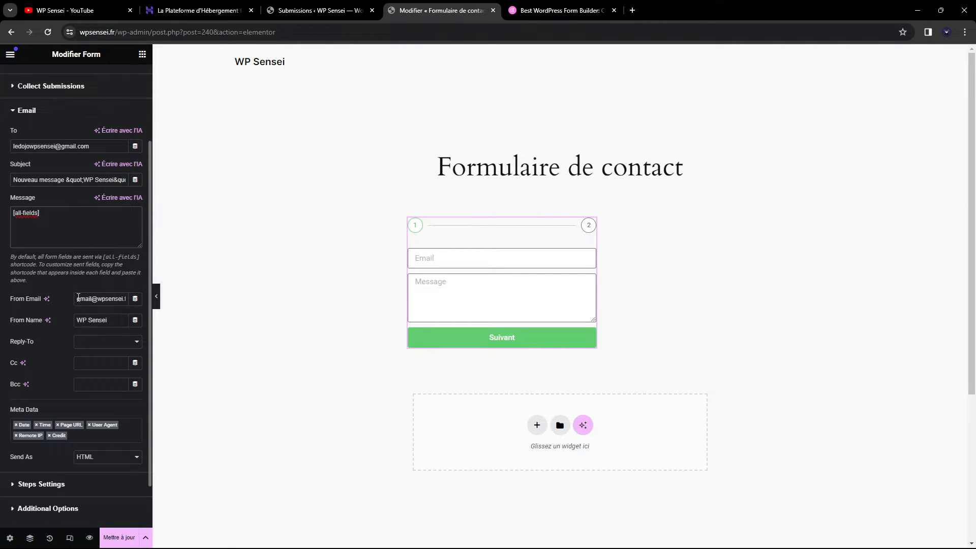
triple_click(78, 298)
left_click(77, 299)
left_click_drag(91, 300, 151, 298)
left_click_drag(90, 300, 23, 304)
left_click(88, 302)
double_click(114, 301)
left_click(90, 301)
double_click(101, 300)
triple_click(114, 321)
scroll(57, 328, "down", 1)
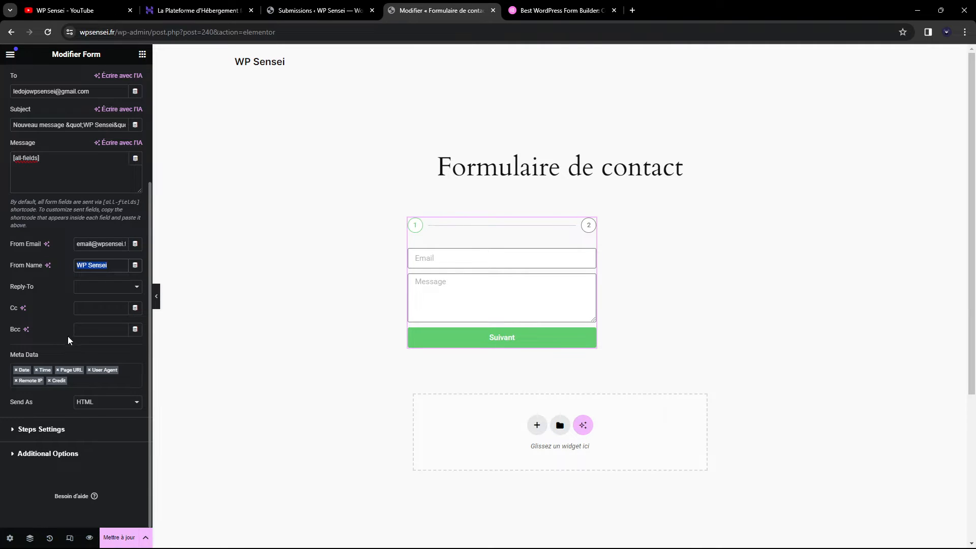
Try the Progress Bar, Icon and None step indicator types and return to Number & Text.
left_click(54, 431)
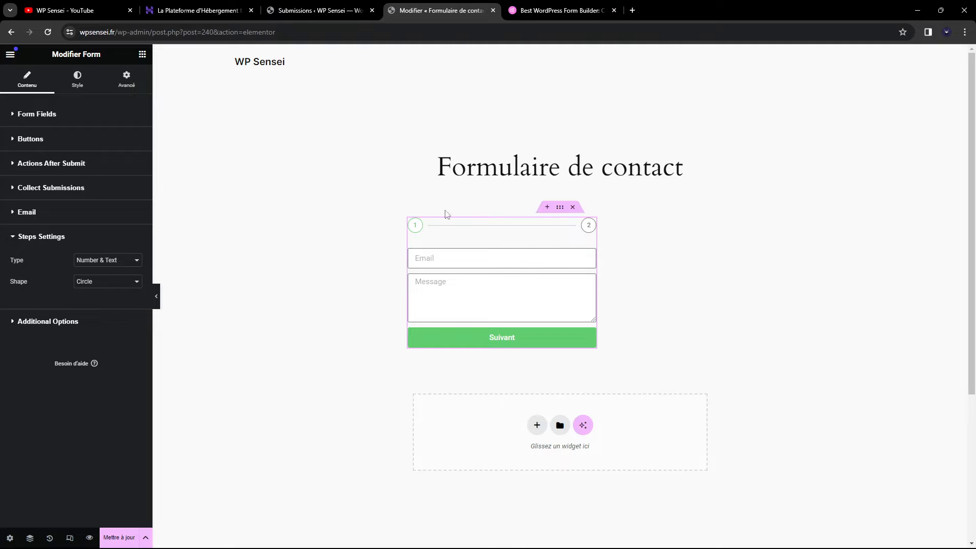
left_click(107, 260)
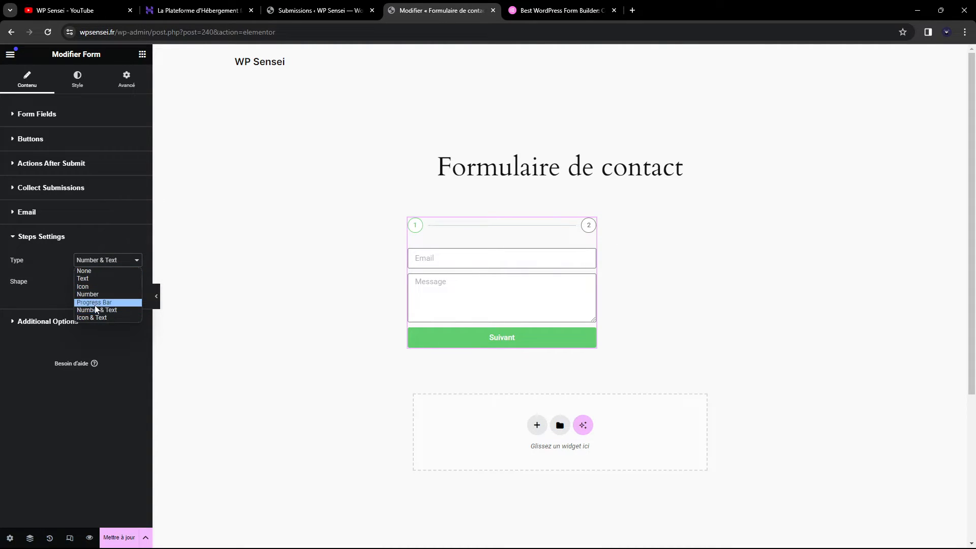
left_click(96, 302)
left_click(108, 261)
left_click(96, 286)
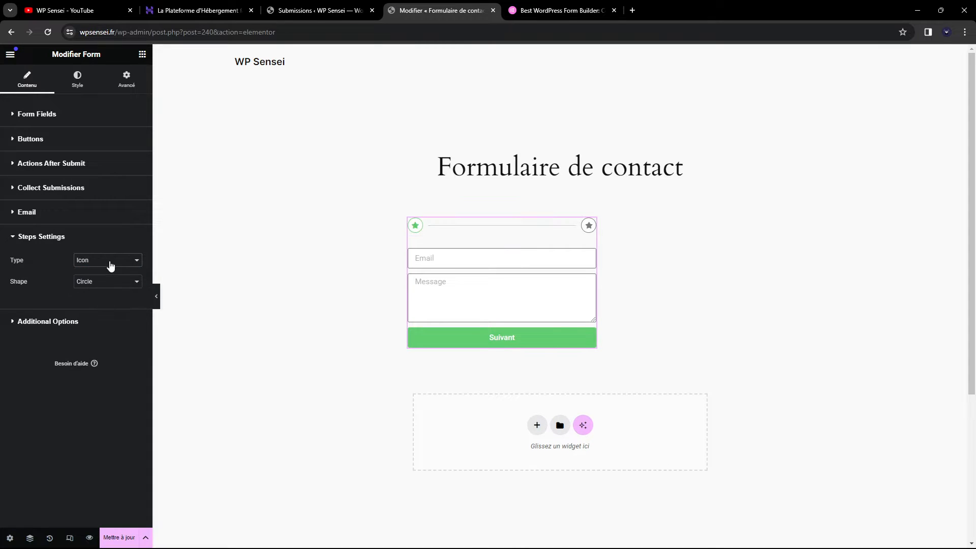
left_click(109, 262)
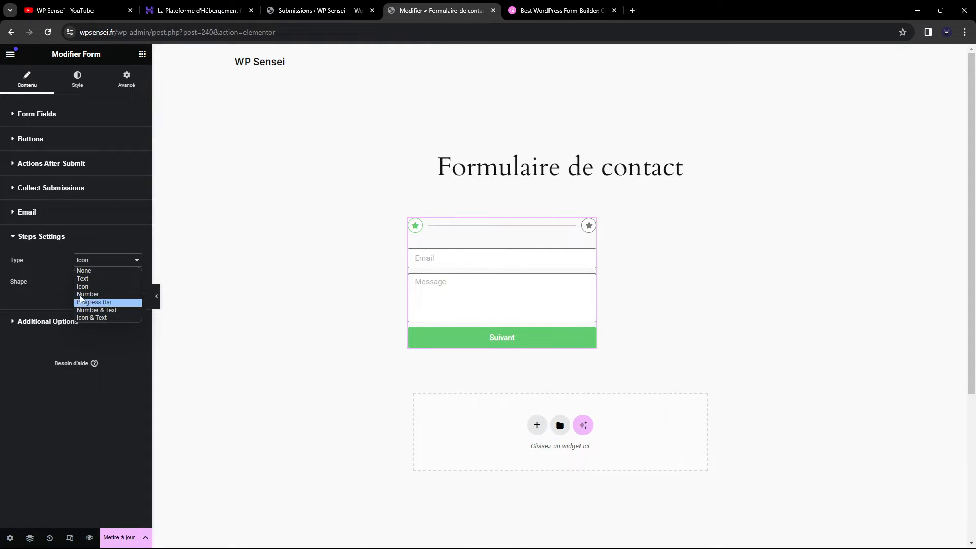
left_click(84, 265)
left_click(84, 265)
left_click(87, 271)
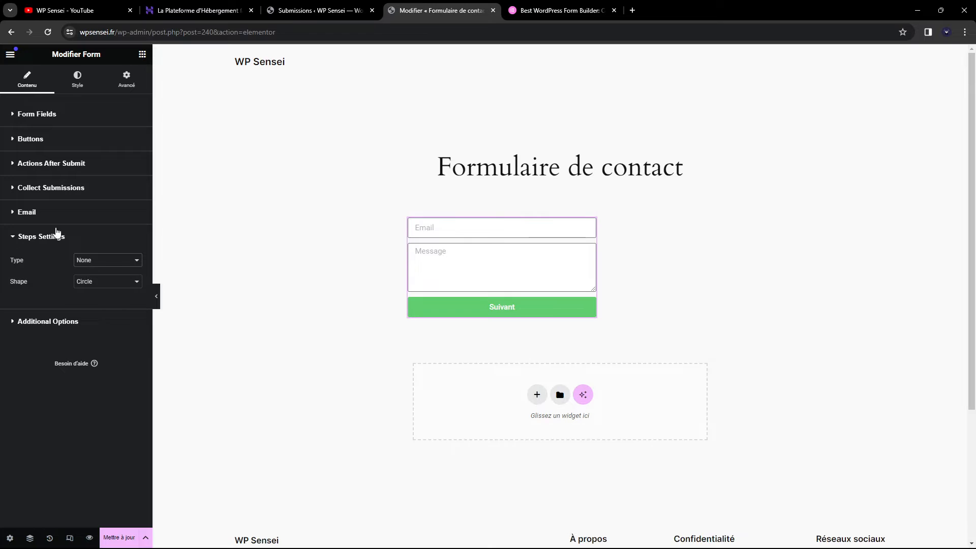
left_click(89, 264)
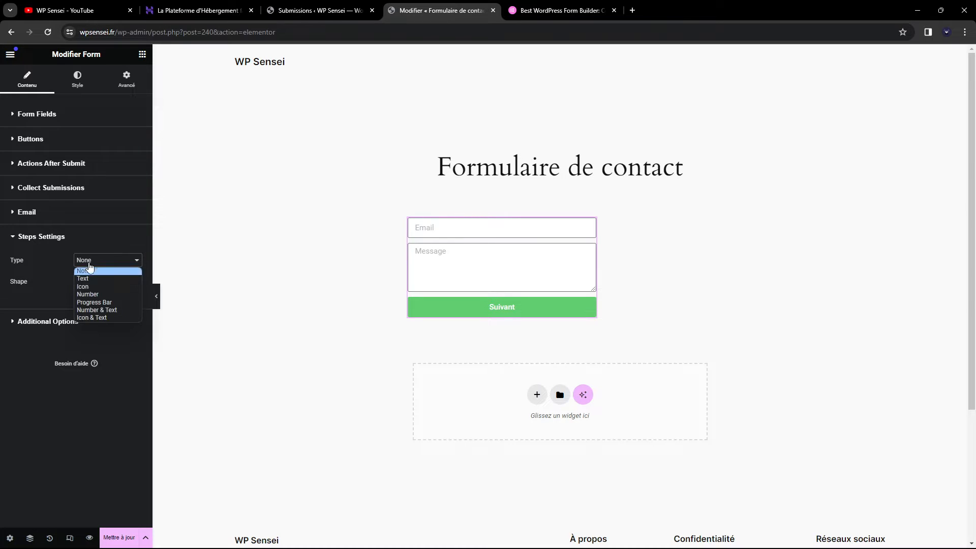
left_click(100, 303)
left_click(105, 262)
left_click(99, 307)
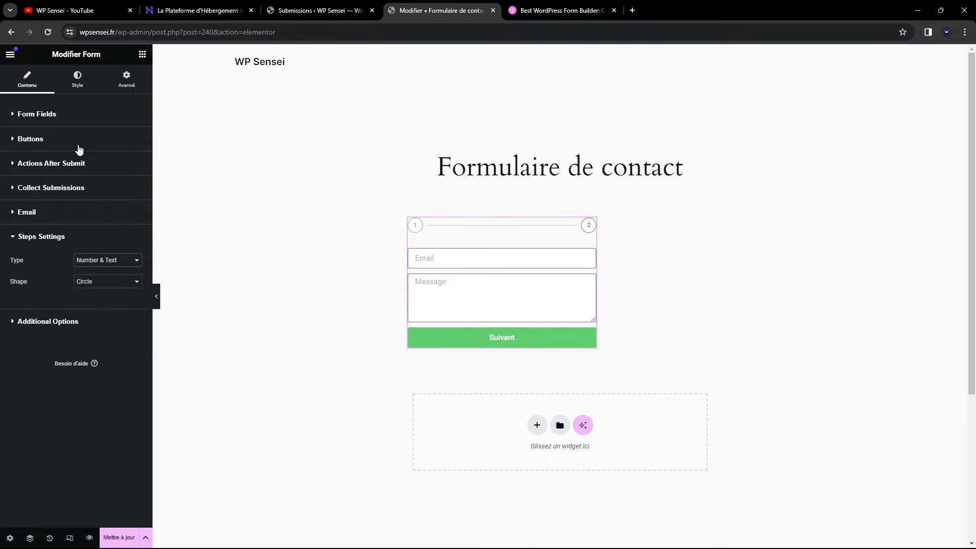
Enable custom messages for the form and review the success, error, required and invalid message texts.
left_click(69, 324)
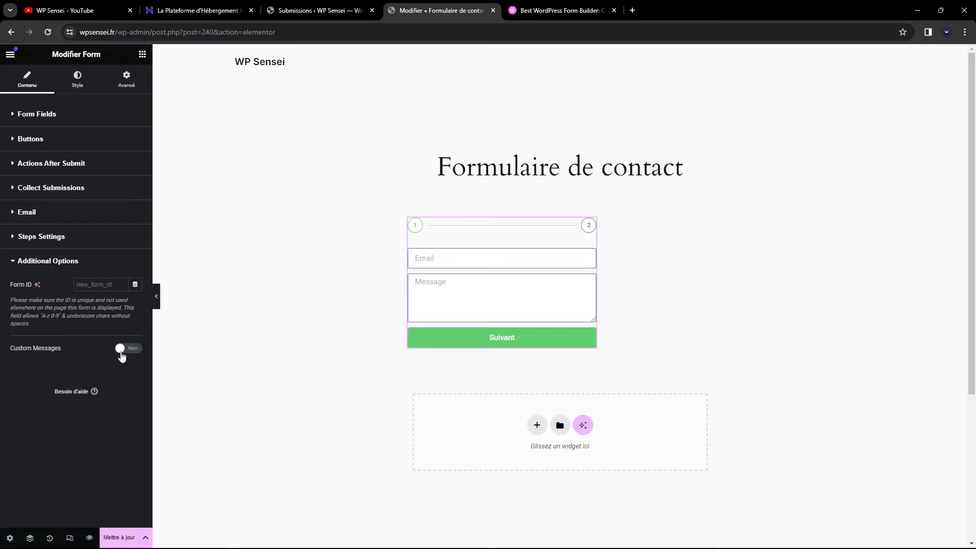
left_click(121, 349)
scroll(67, 290, "down", 1)
double_click(81, 327)
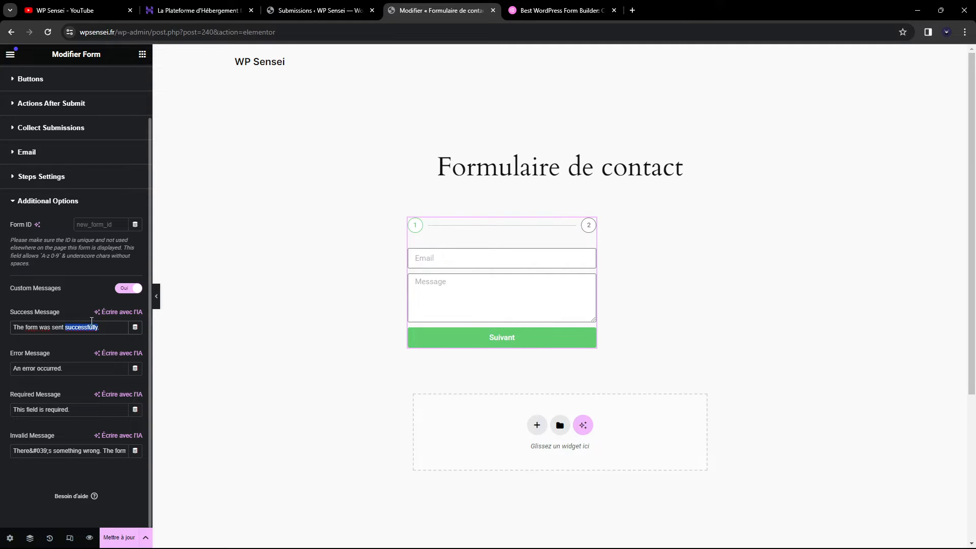
left_click(14, 328)
scroll(85, 448, "up", 2)
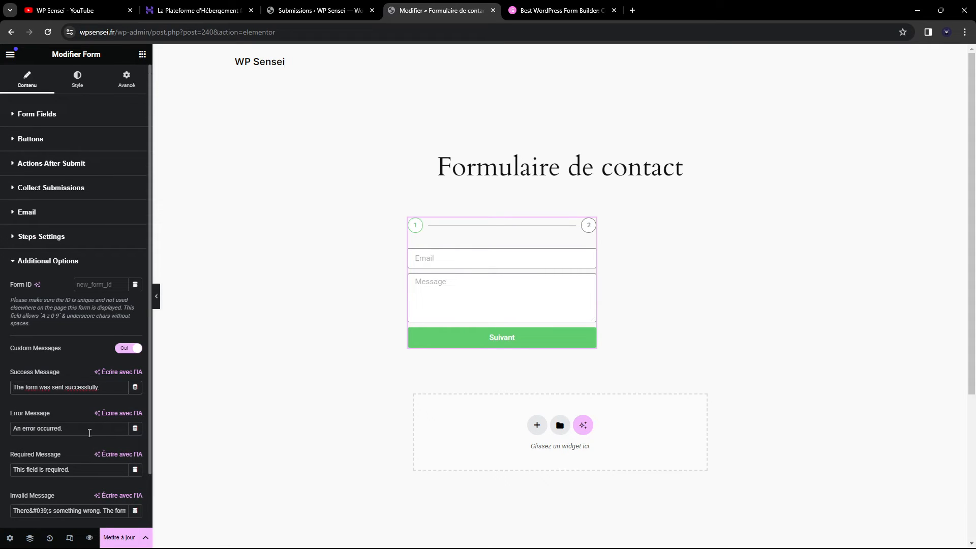
Delete the two Step items, Élément N° 4 and Élément N° 1, from the form's fields.
left_click(65, 114)
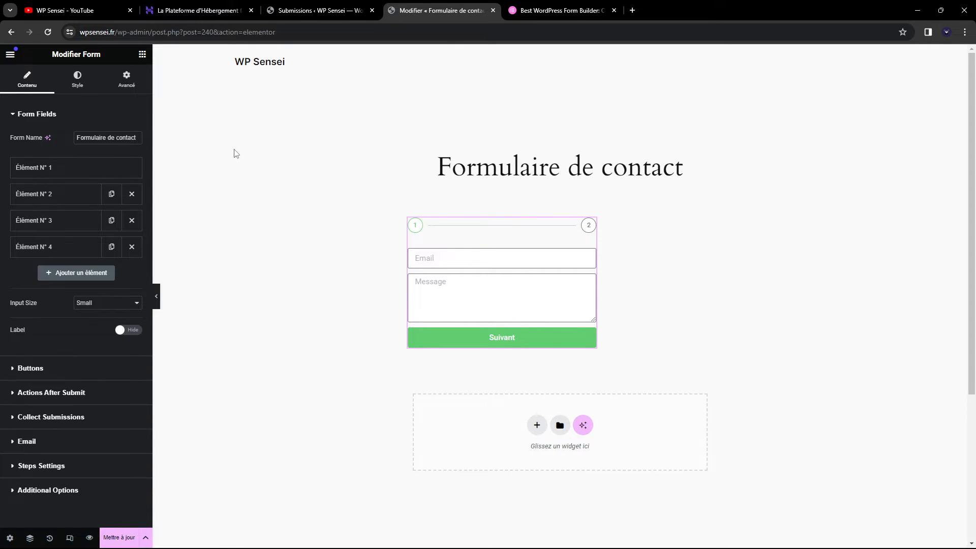
left_click(77, 168)
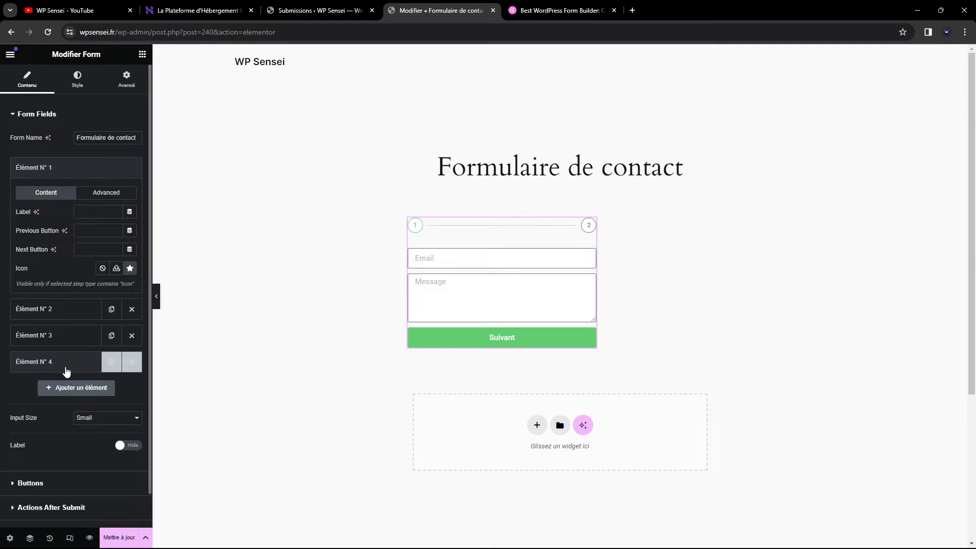
left_click(70, 370)
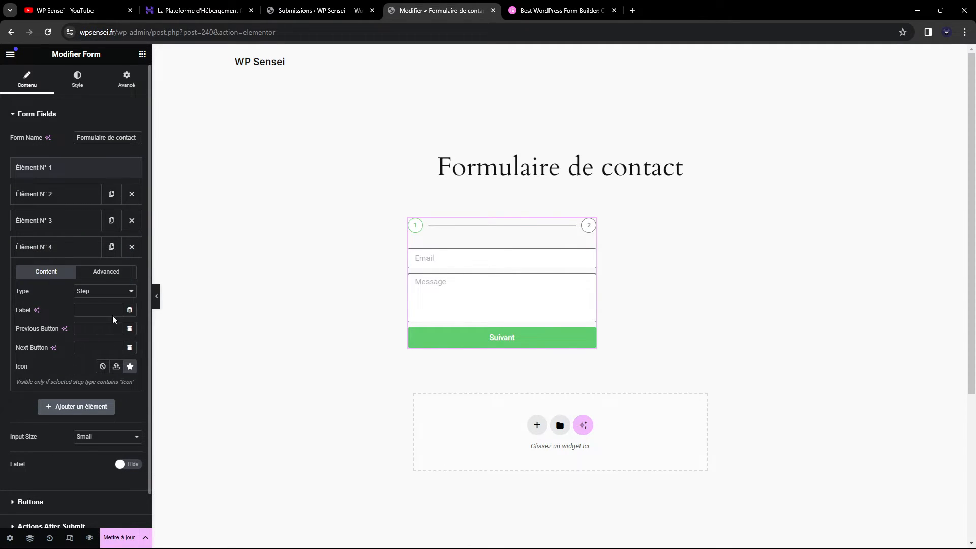
left_click(132, 249)
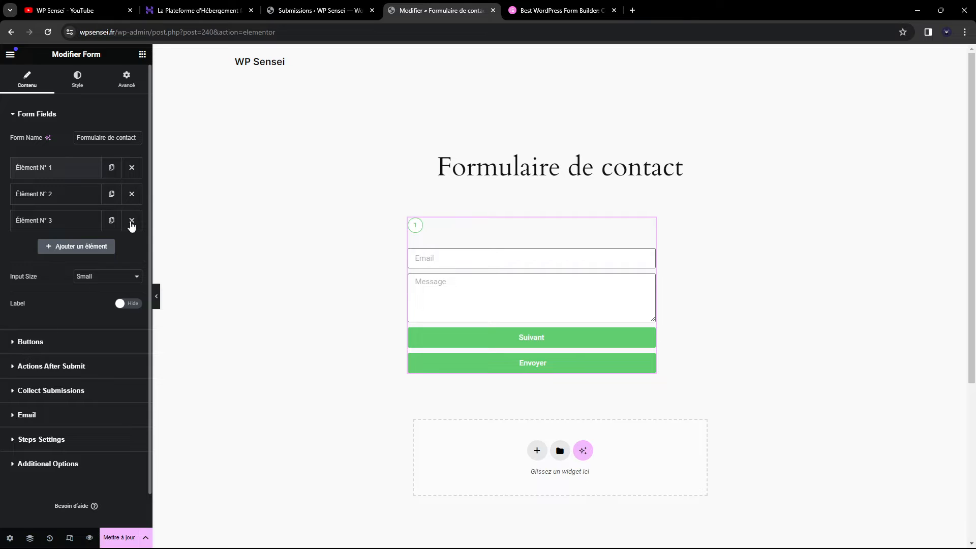
left_click(133, 168)
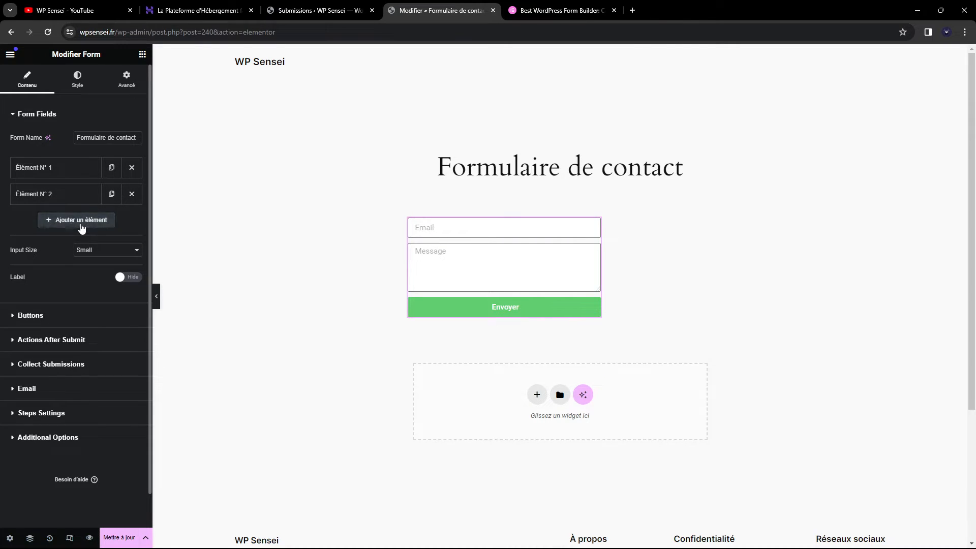
Add a new Step-type item to the form fields, and delete it together with the first step item.
left_click(51, 220)
left_click(94, 266)
left_click(101, 427)
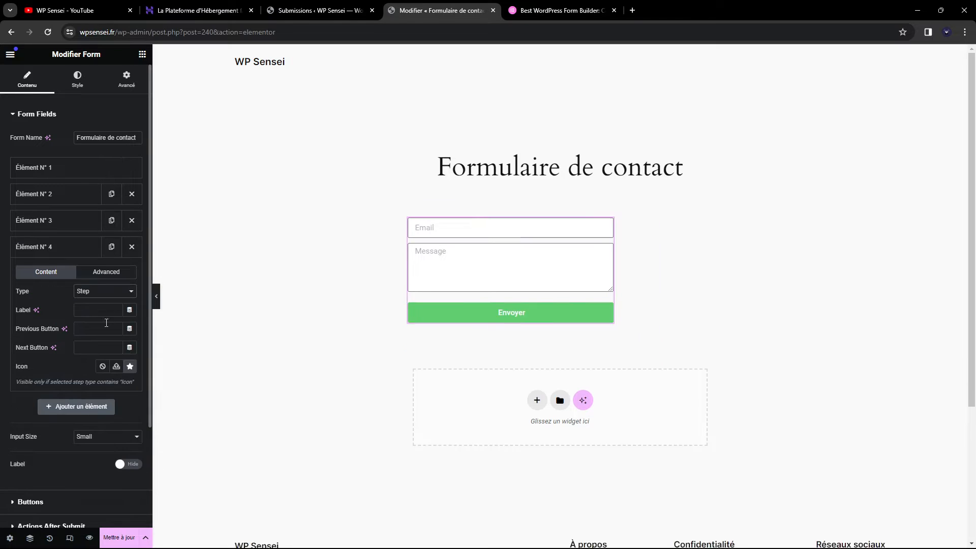
left_click(132, 246)
left_click(132, 167)
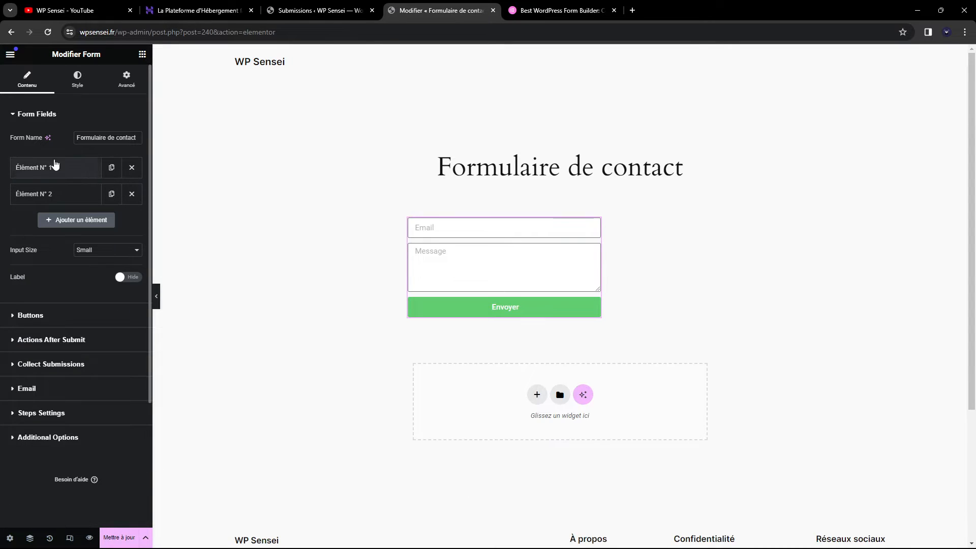
Set the form's columns gap to about 42 and its rows gap to about 51 in the styling options.
left_click(77, 80)
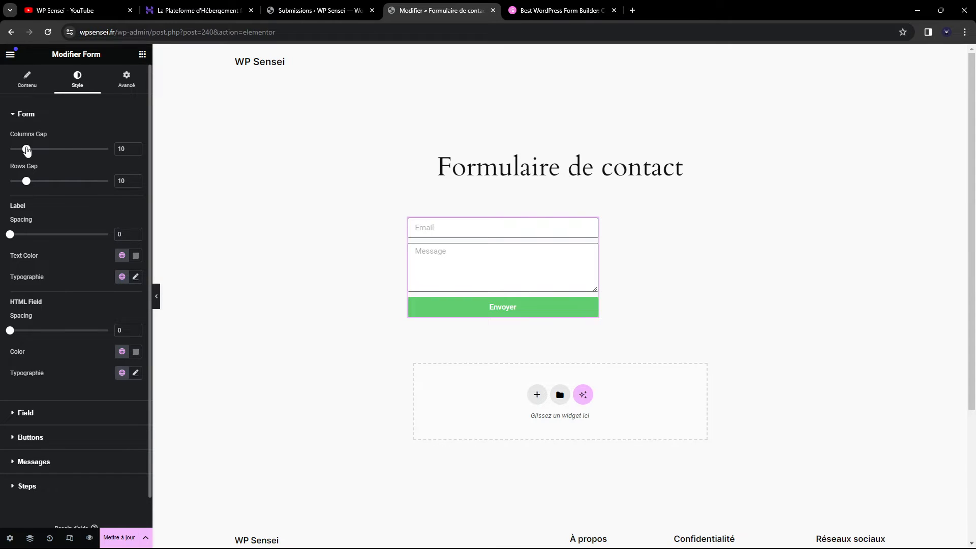
left_click_drag(27, 150, 80, 152)
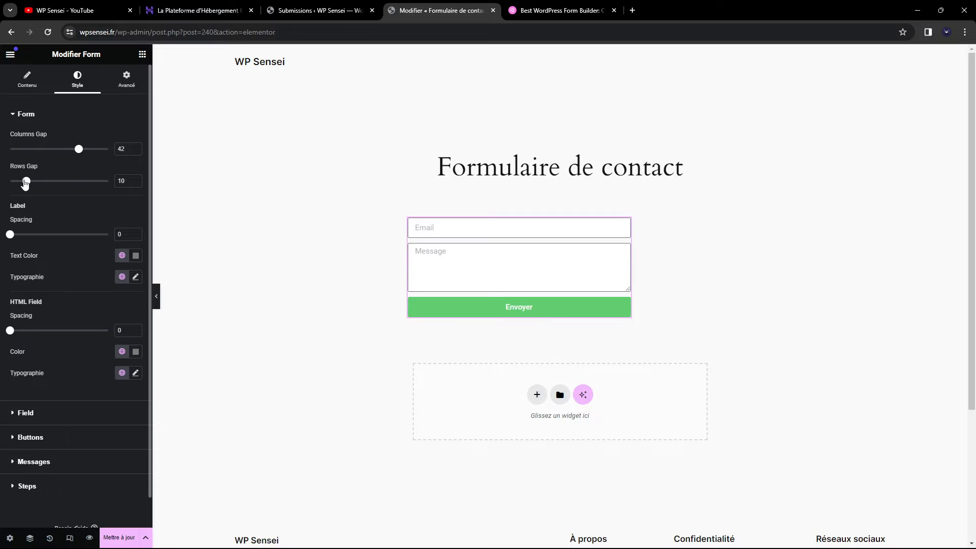
left_click_drag(25, 184, 95, 191)
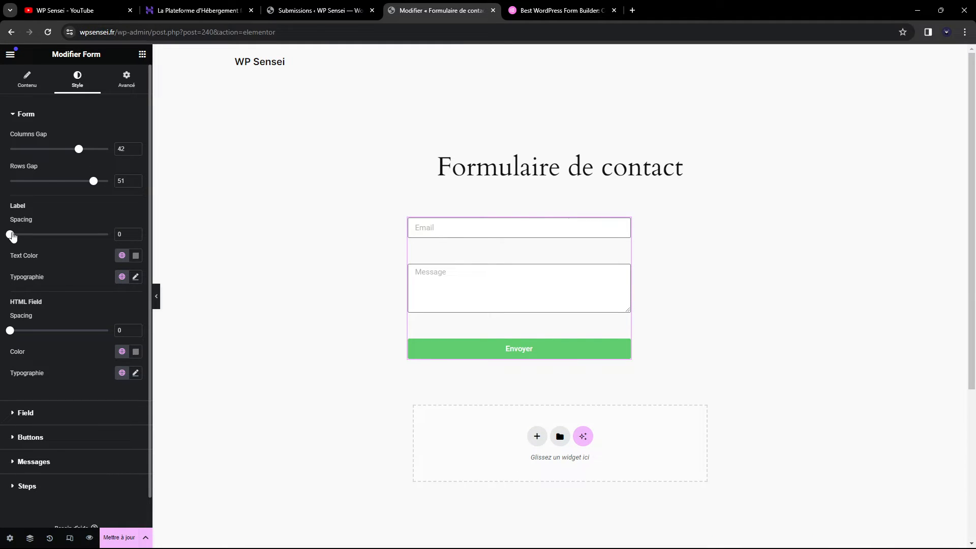
Set the form's label spacing to about 25 and make the label text color red.
left_click_drag(10, 234, 72, 234)
left_click_drag(70, 236, 51, 235)
scroll(35, 275, "down", 1)
mouse_move(9, 301)
left_mouse_down()
mouse_move(57, 299)
mouse_move(9, 299)
left_mouse_up()
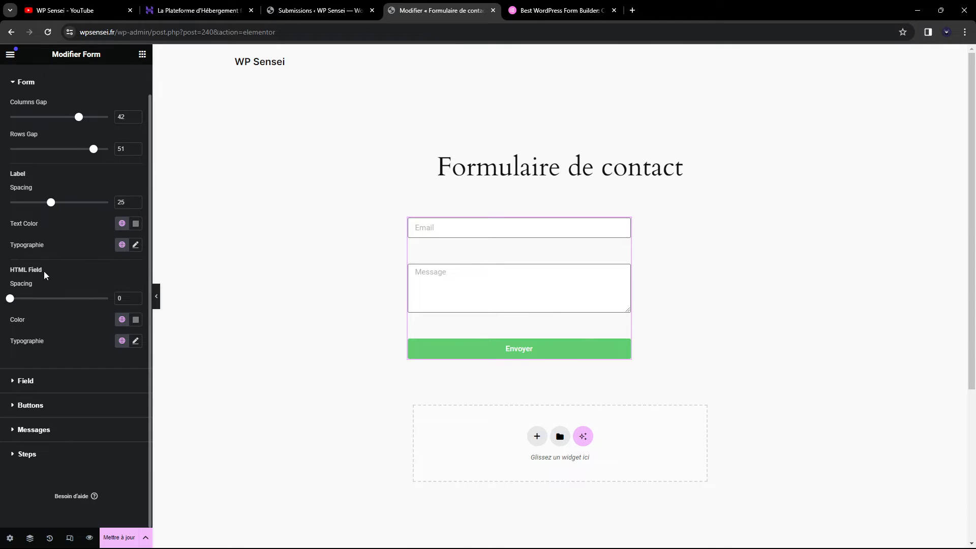
left_click(137, 225)
left_click_drag(122, 291, 164, 279)
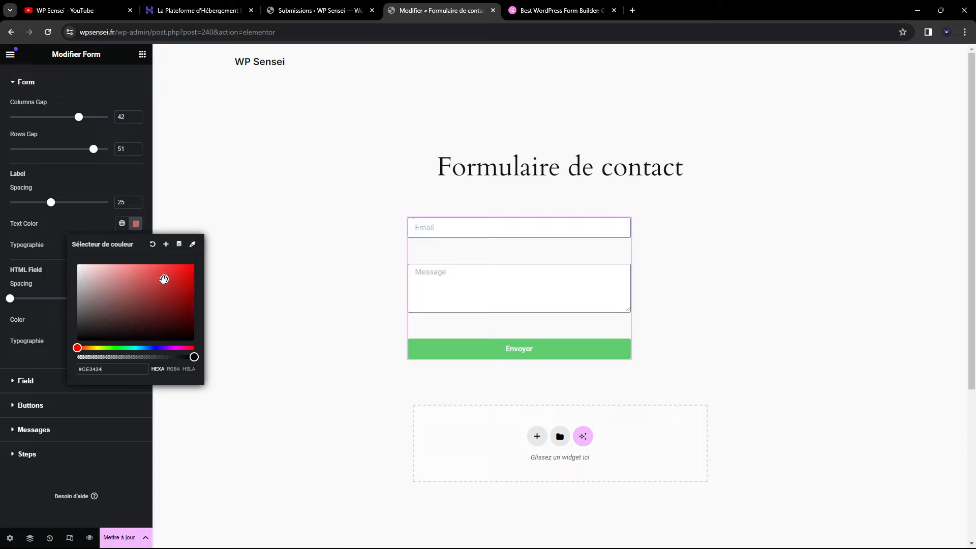
left_click(62, 221)
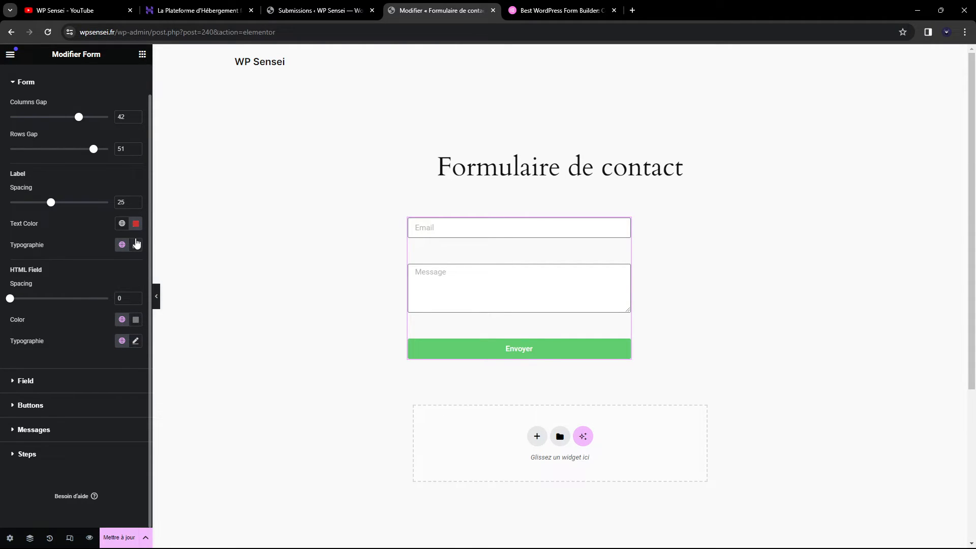
Try red and dark teal #083133 as the field text color, and open the field typography settings.
left_click(27, 381)
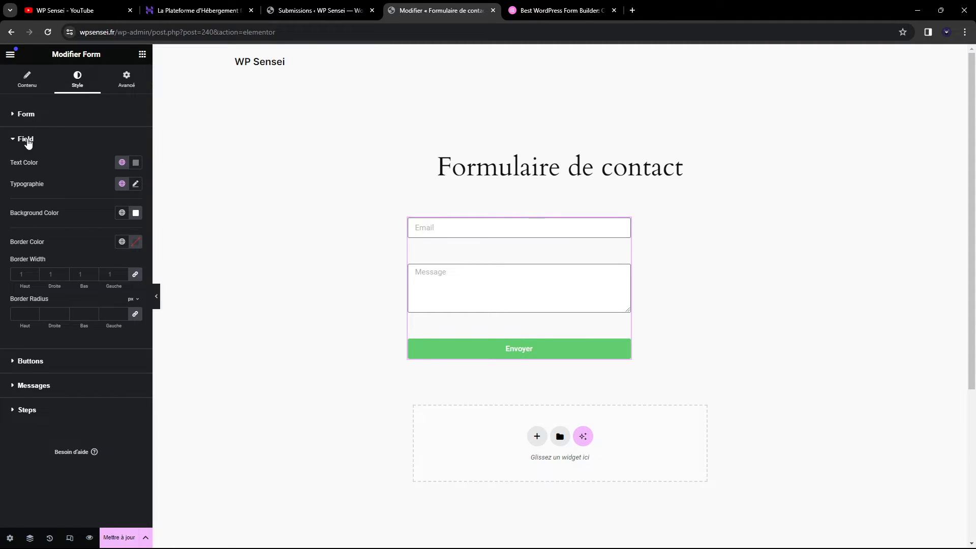
left_click(135, 162)
left_click_drag(153, 244, 194, 203)
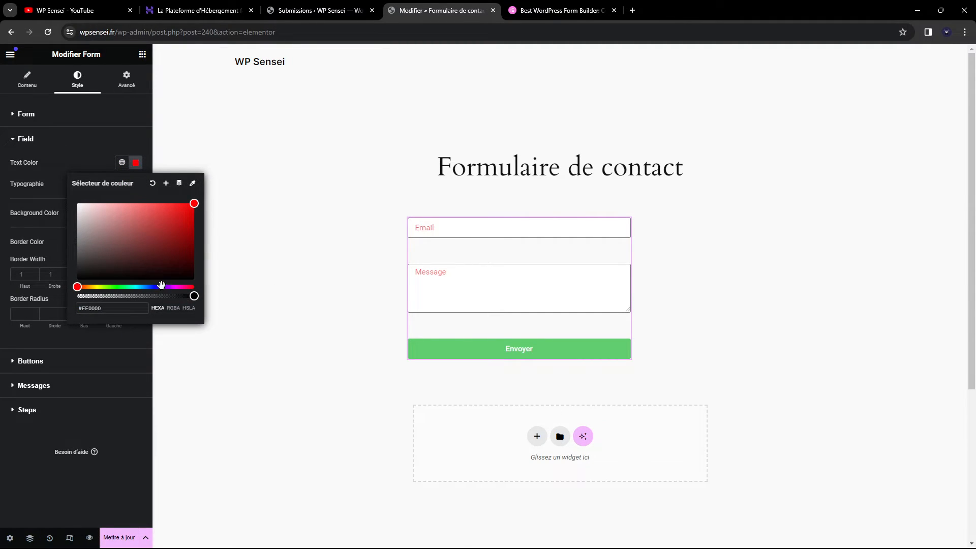
left_click_drag(160, 285, 136, 286)
left_click_drag(152, 239, 176, 264)
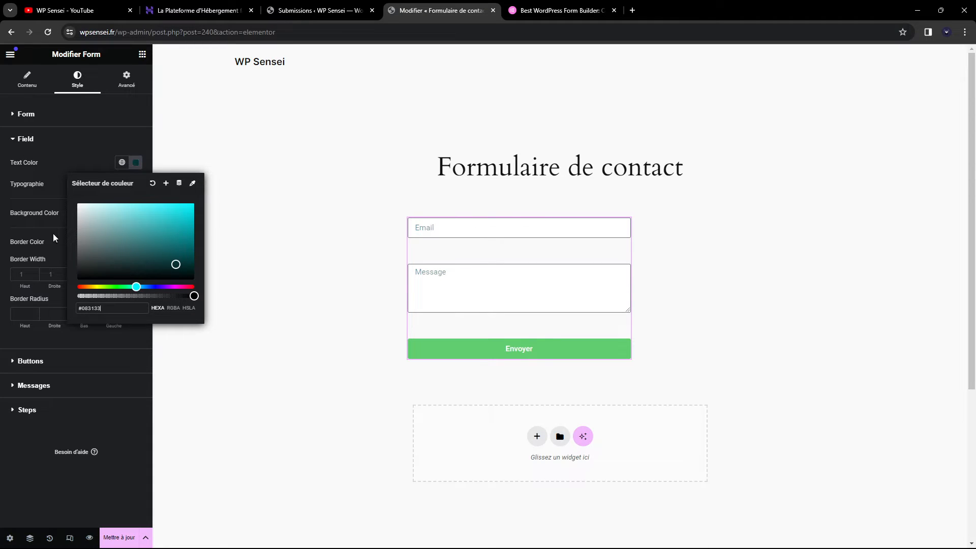
left_click(38, 178)
left_click(135, 184)
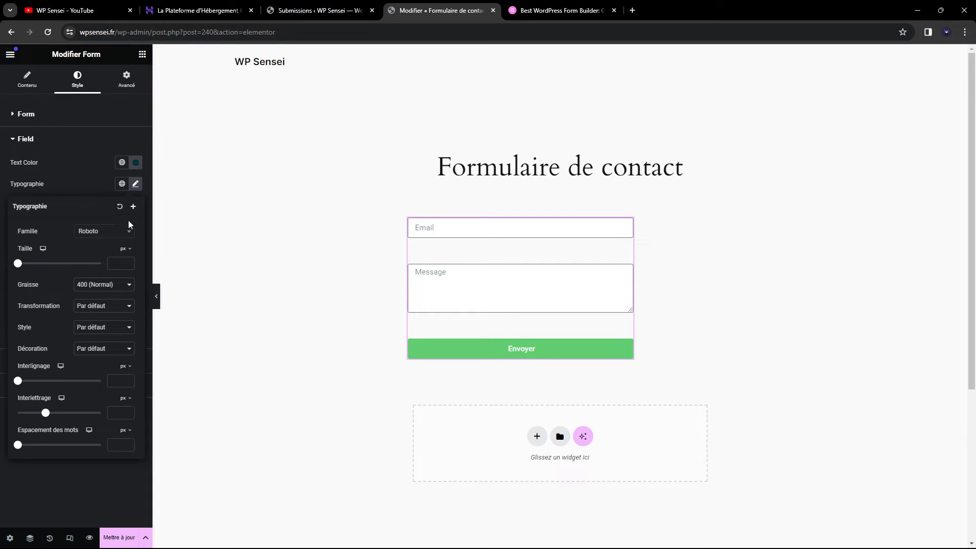
left_click(48, 193)
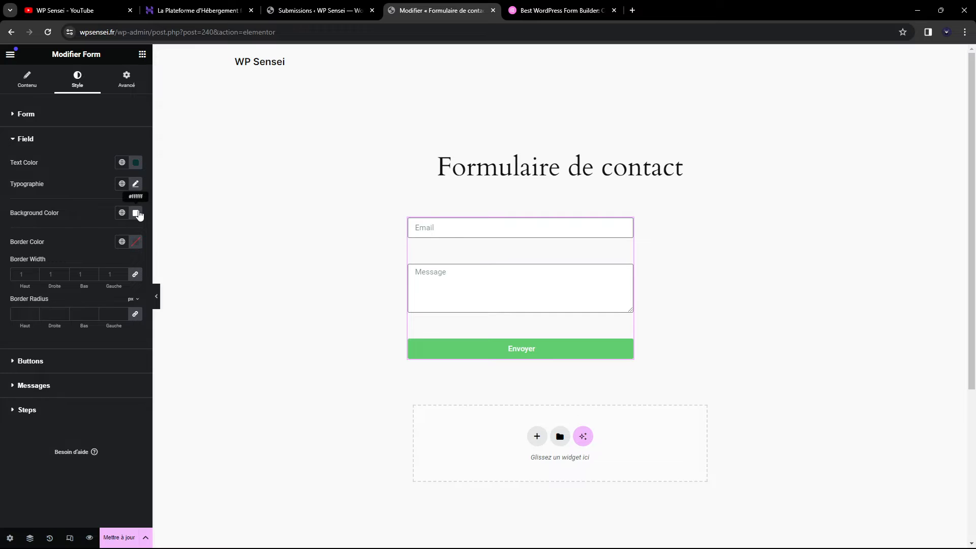
Set the field background color to black #000000 and the field border color to near-black #020101.
left_click(137, 213)
left_click_drag(135, 281, 189, 332)
left_click(190, 337)
left_click(82, 201)
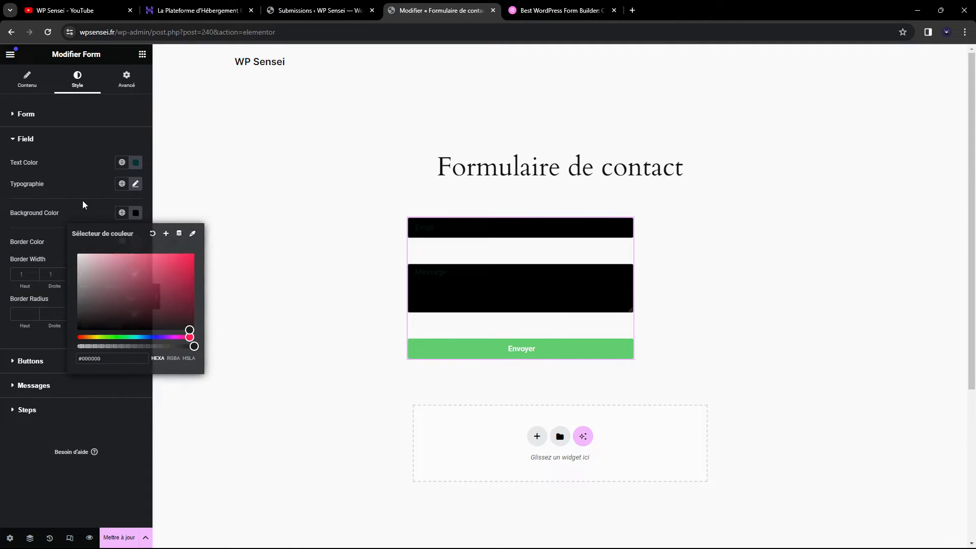
left_click(137, 242)
left_click(77, 196)
Change the field text color to white.
left_click(136, 164)
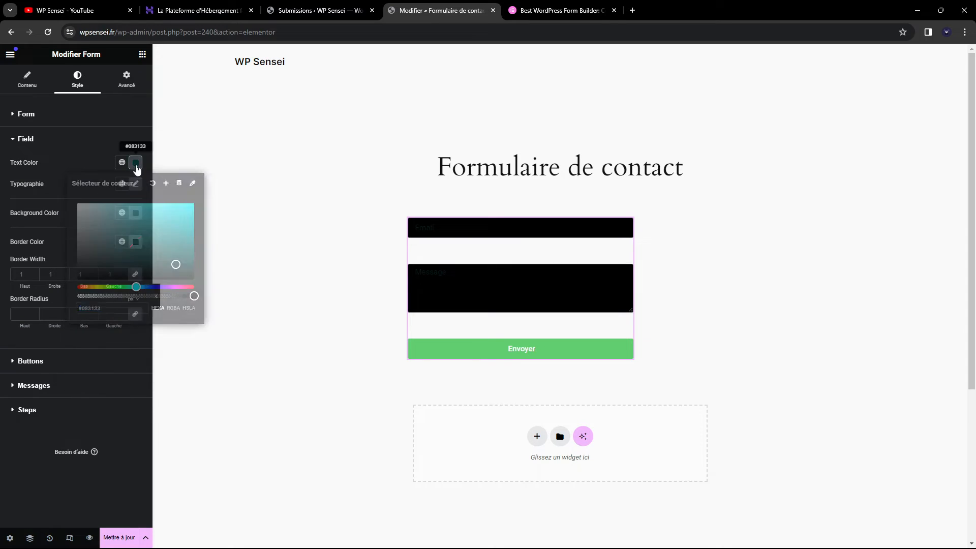
left_click_drag(124, 219, 28, 159)
left_click(27, 158)
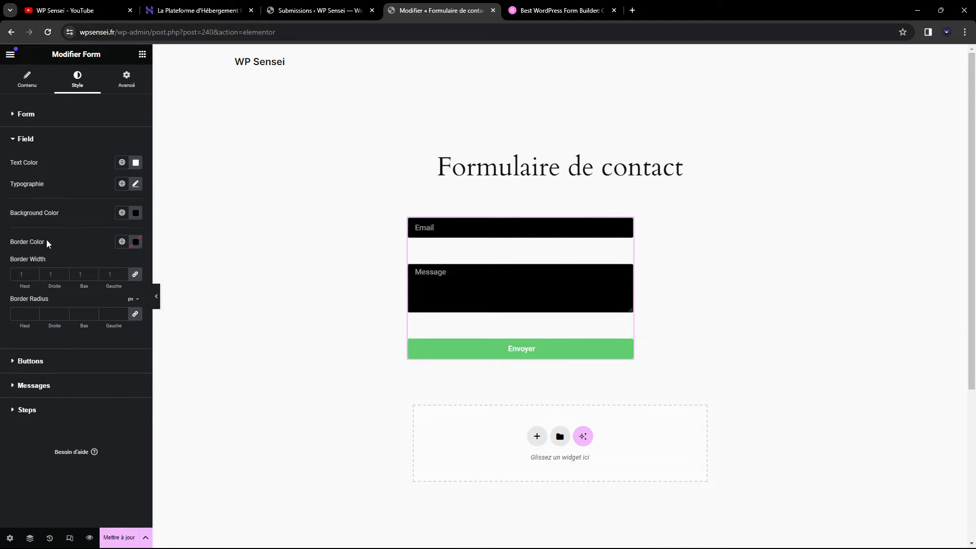
Lighten the field border color to near-white and set the border width to 5 on all sides.
left_click(134, 247)
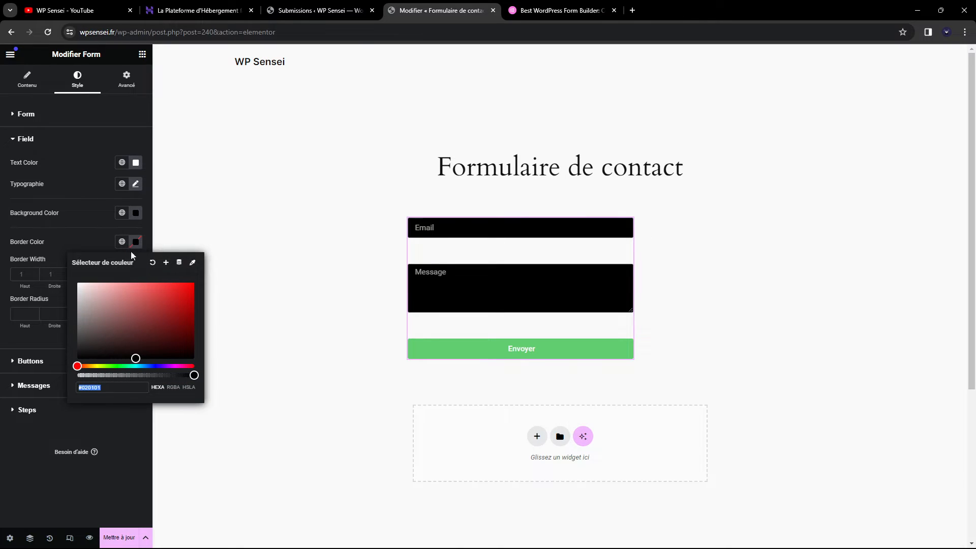
left_click_drag(136, 359, 86, 283)
left_click(86, 227)
left_click(24, 274)
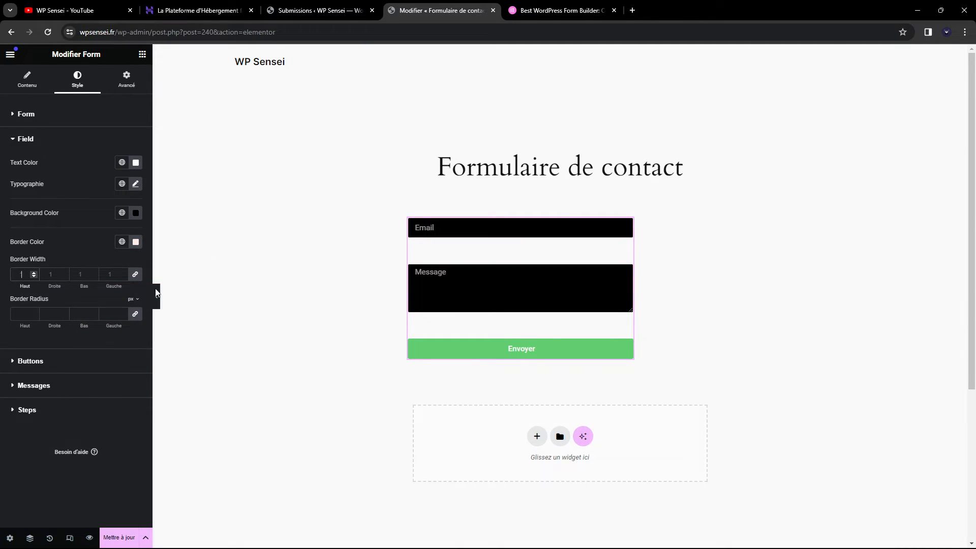
type("5")
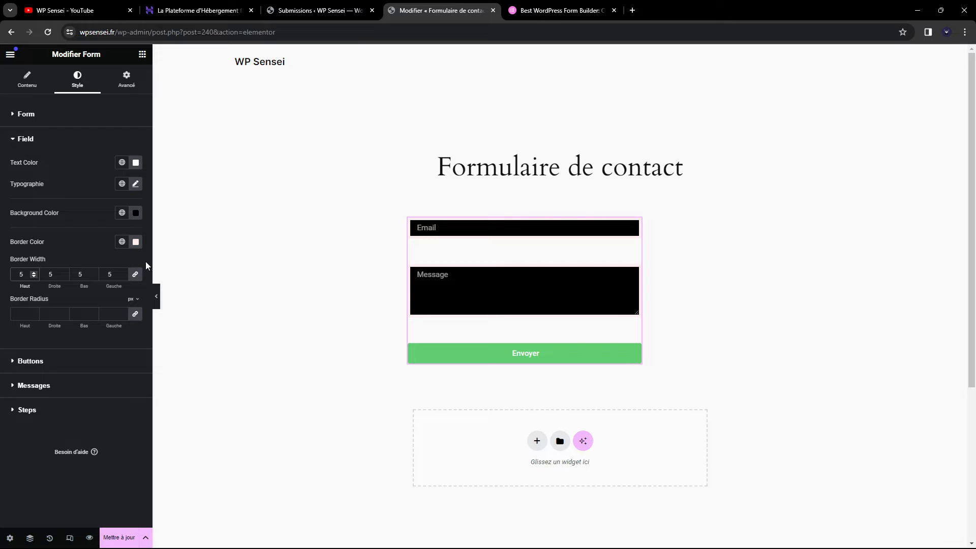
Change the field border color to red #D52121 and set the border radius to 20 px on all corners.
left_click(136, 242)
left_click(176, 296)
left_click(97, 249)
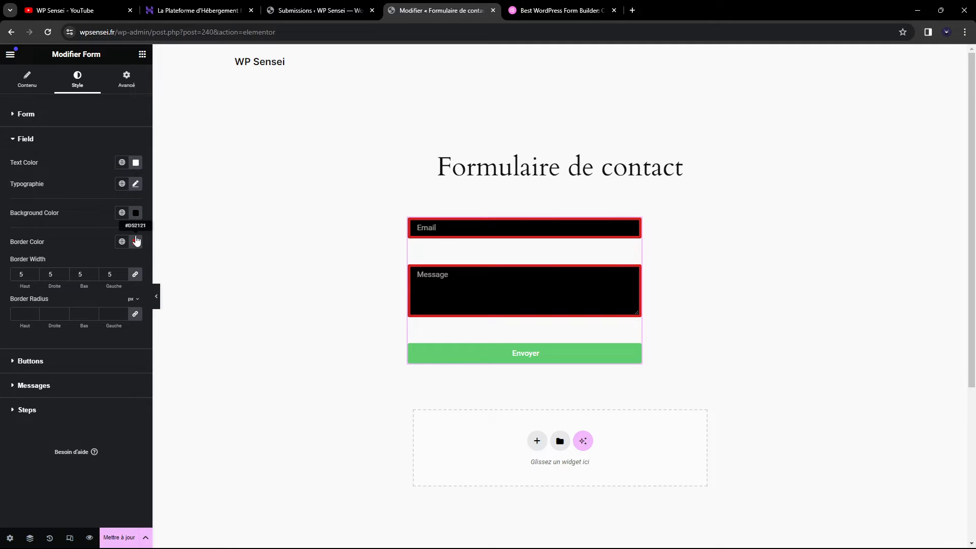
left_click(26, 313)
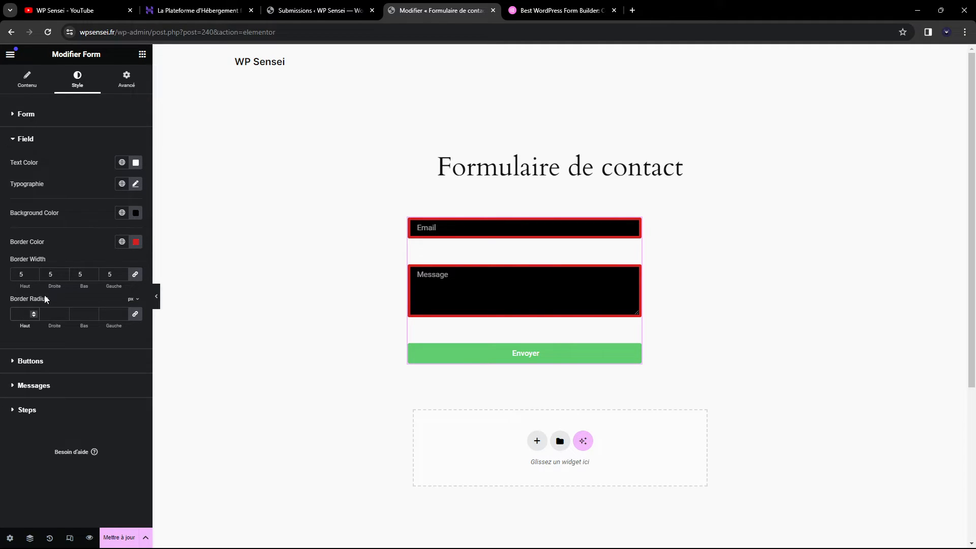
type("20")
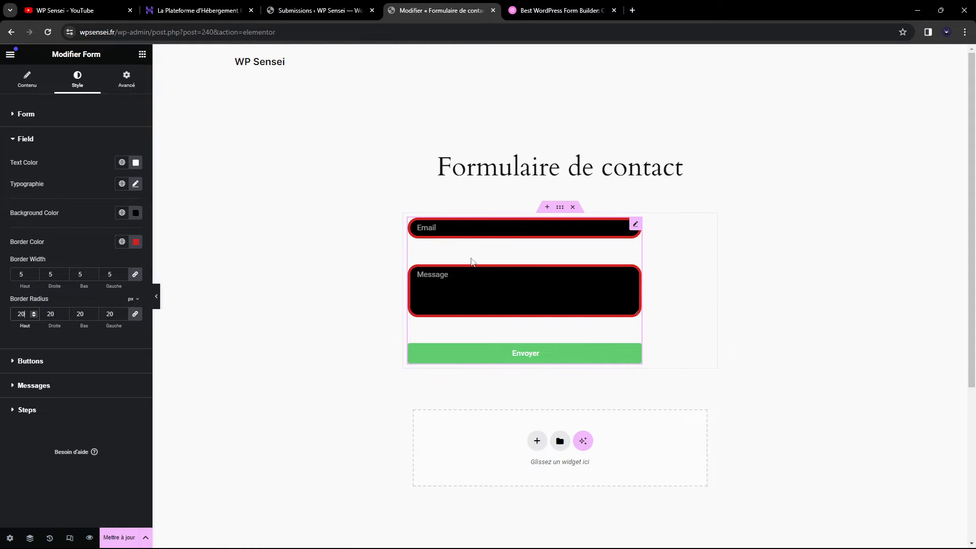
Reset the field background, text and border colors to their defaults.
left_click(136, 213)
left_click(152, 234)
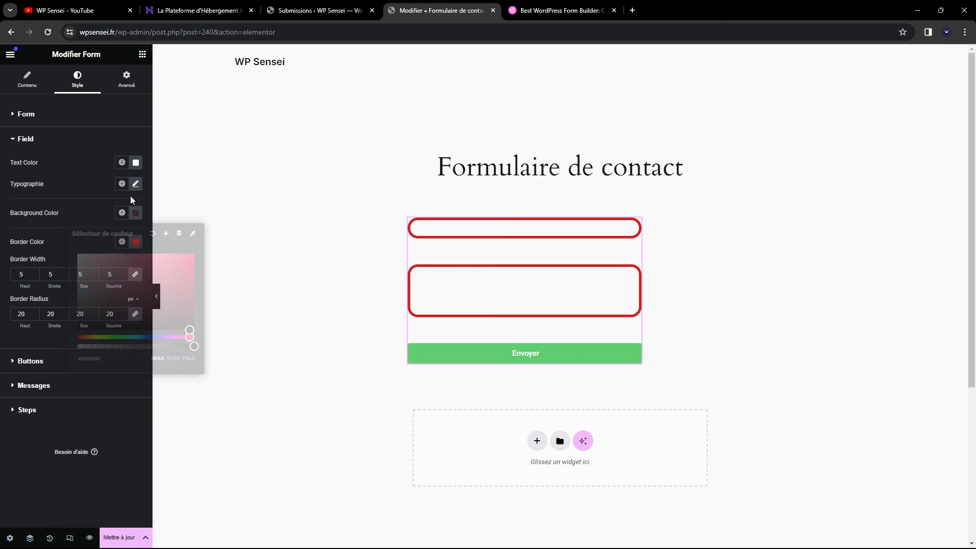
left_click(136, 162)
left_click(152, 183)
left_click(136, 242)
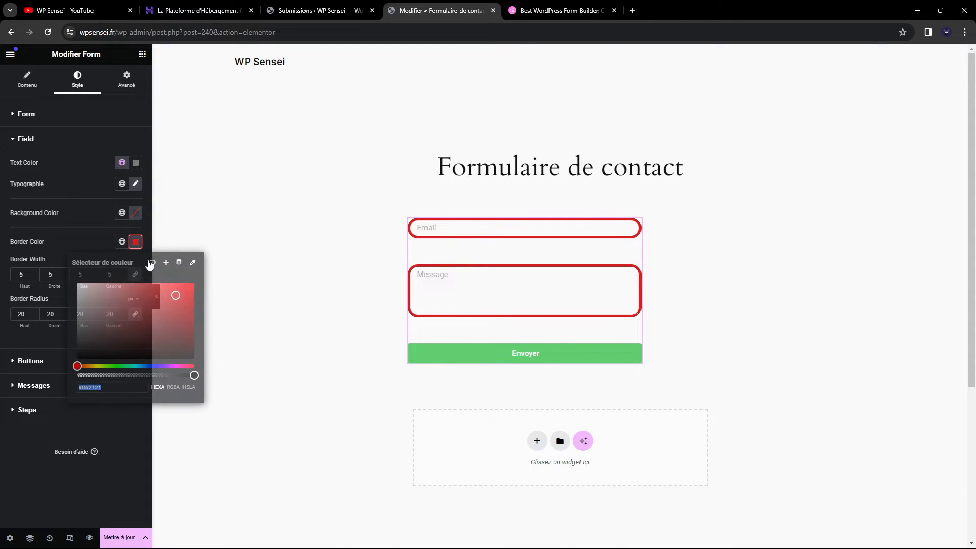
left_click(152, 260)
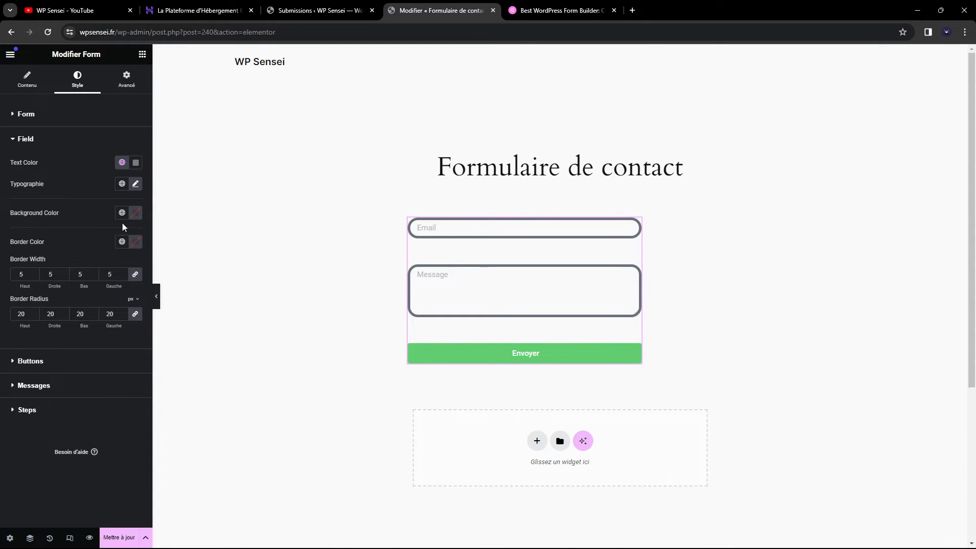
Set the text padding of the form's buttons to 50 px on all sides.
left_click(122, 359)
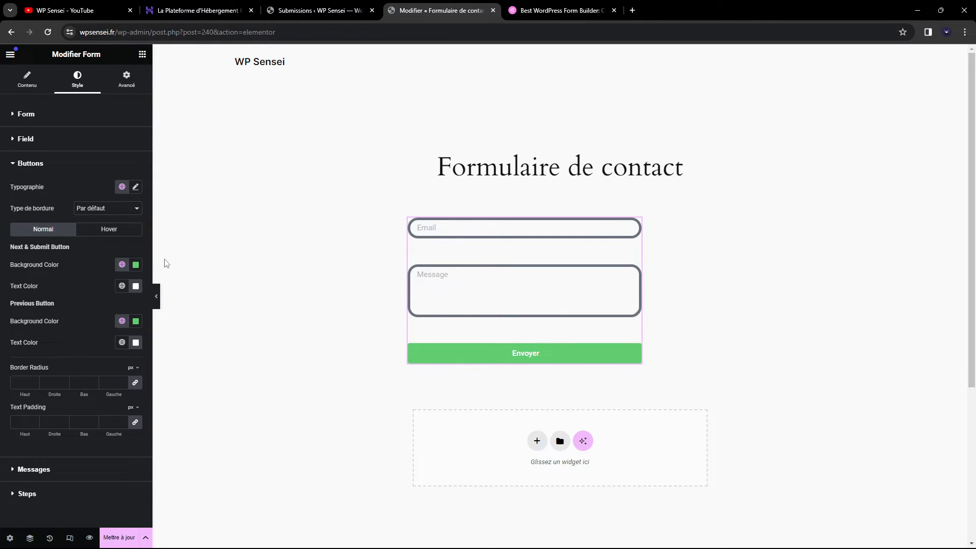
left_click(136, 264)
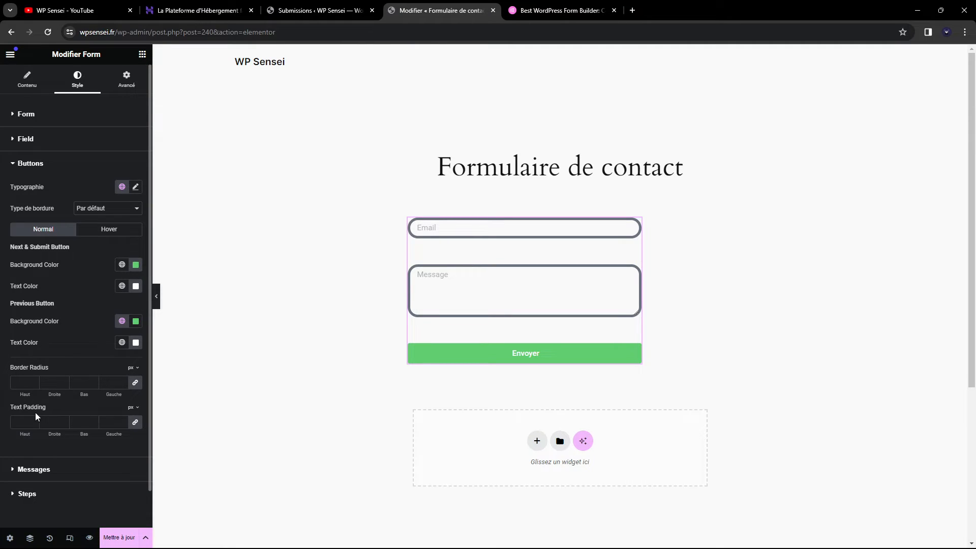
type("50")
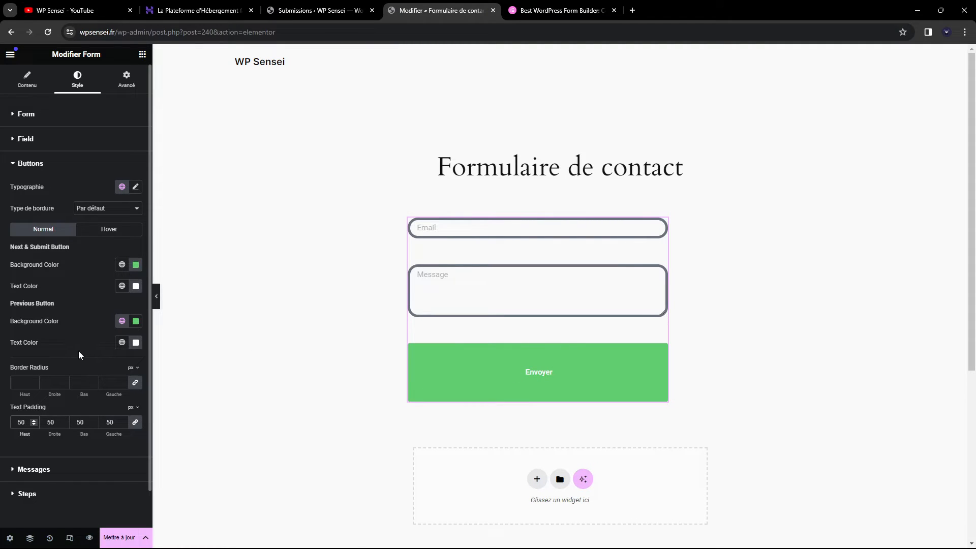
Compare the Normal and Hover style settings of the form's buttons.
left_click(104, 230)
left_click(51, 230)
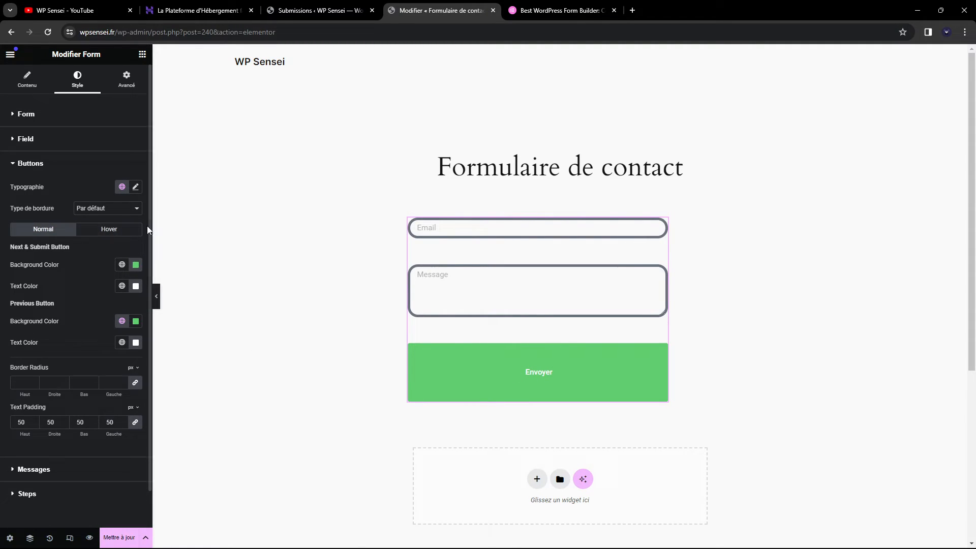
left_click(97, 232)
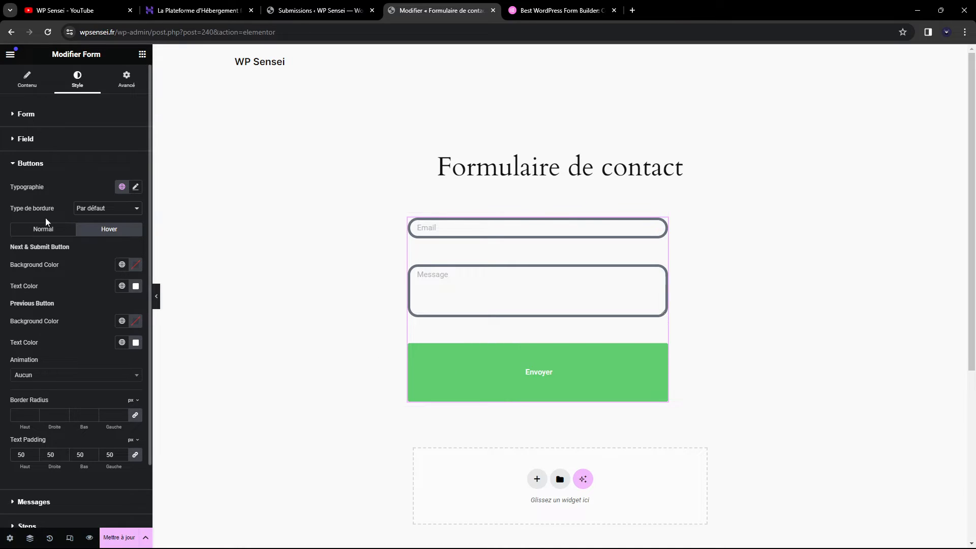
Set the hover background color of the form's Next & Submit button to near-black #1A1A1A.
left_click(136, 264)
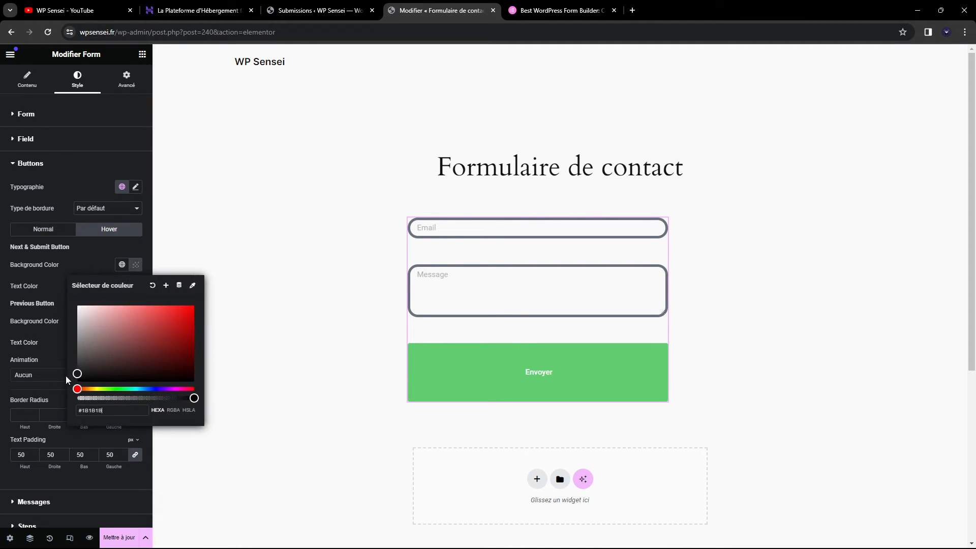
left_click(83, 244)
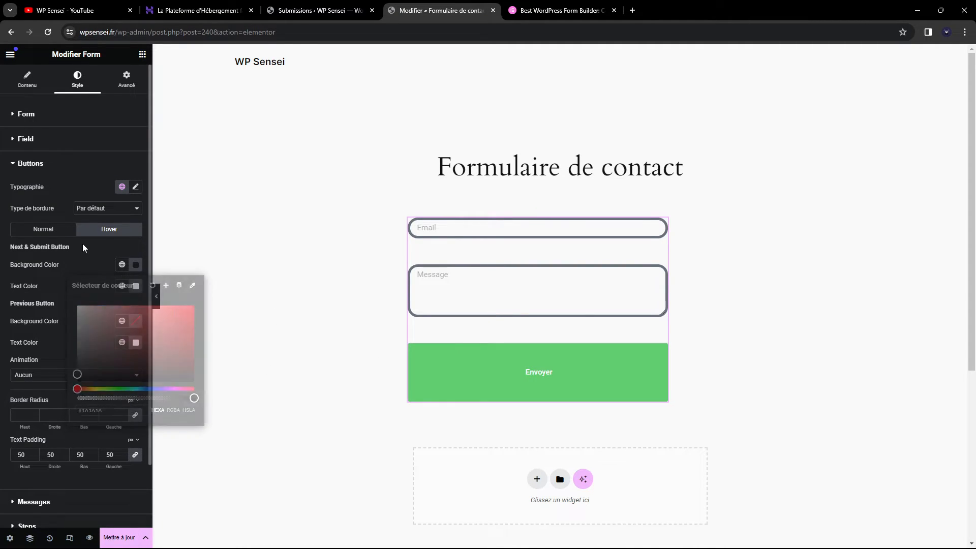
Examine the style settings for the form's Messages and Steps.
scroll(63, 281, "down", 3)
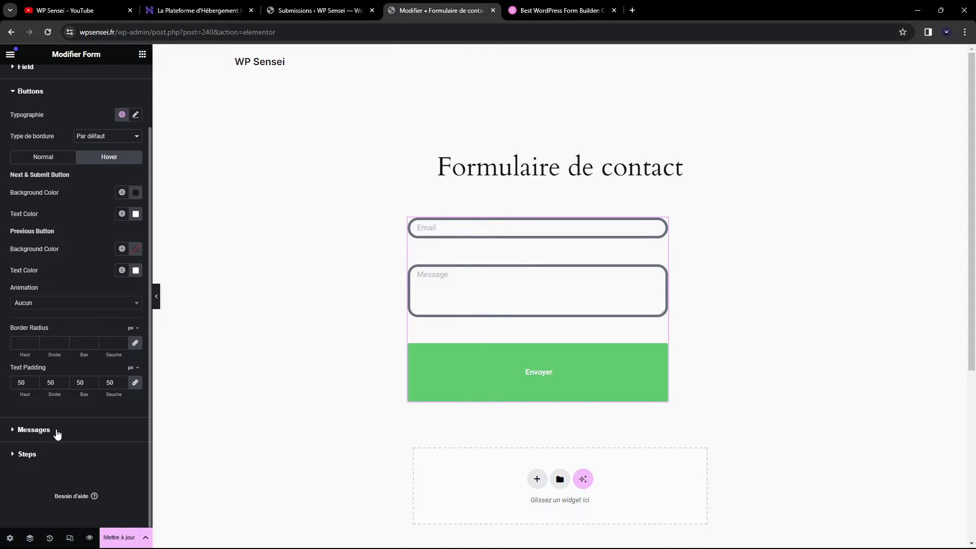
left_click(34, 430)
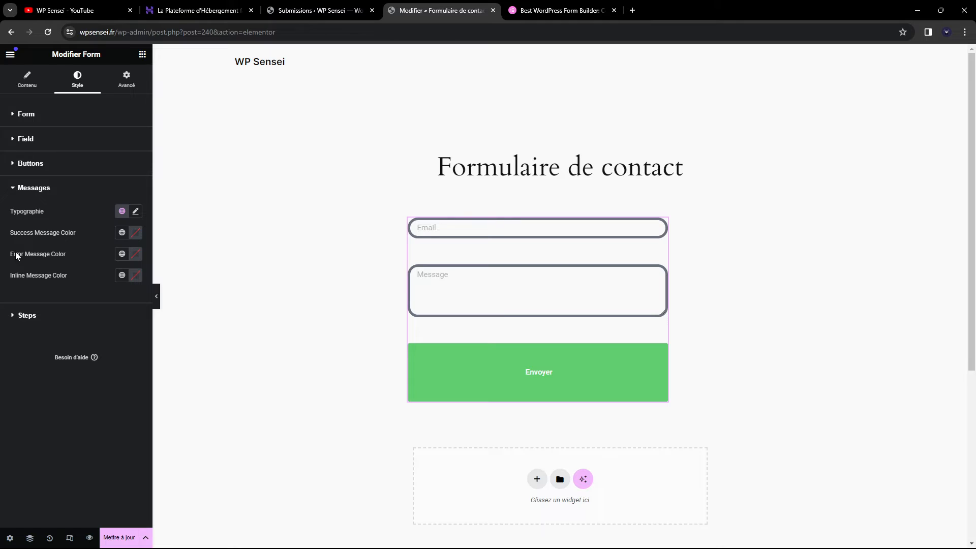
left_click(27, 316)
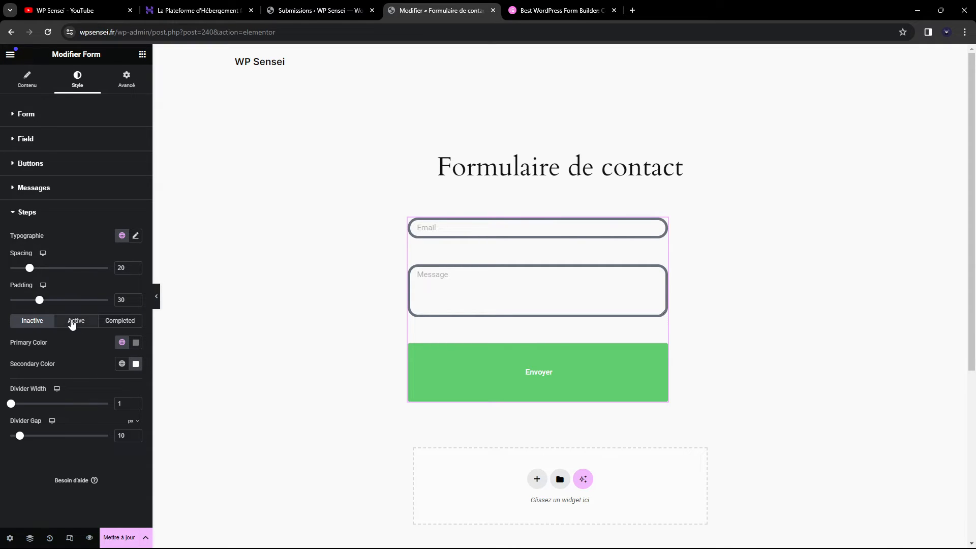
Review the form's advanced settings, including layout, responsive visibility and Custom CSS.
left_click(127, 81)
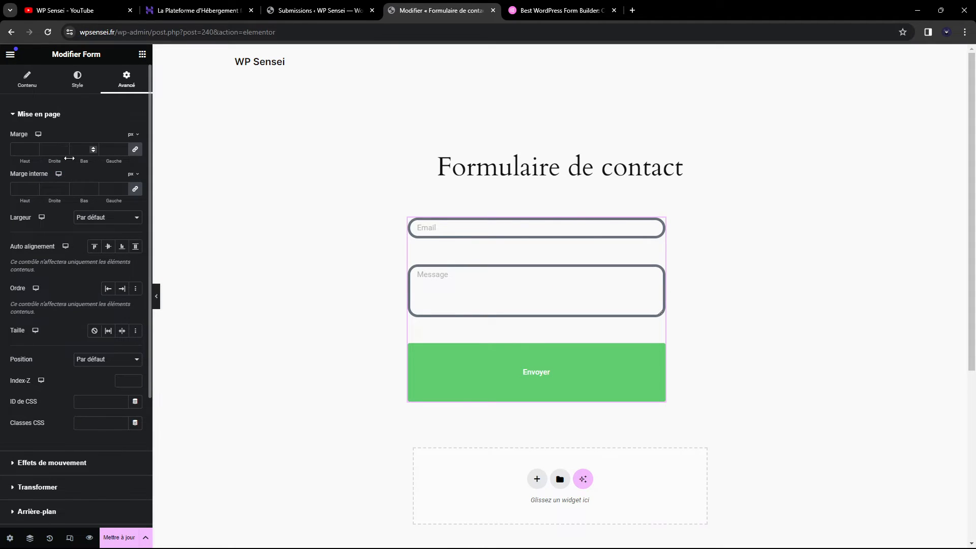
scroll(53, 199, "down", 2)
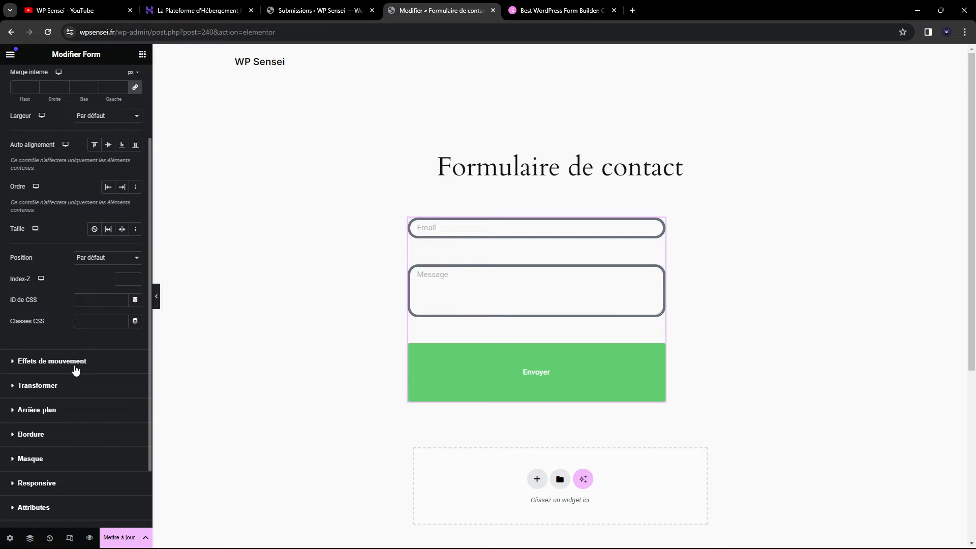
scroll(69, 331, "down", 2)
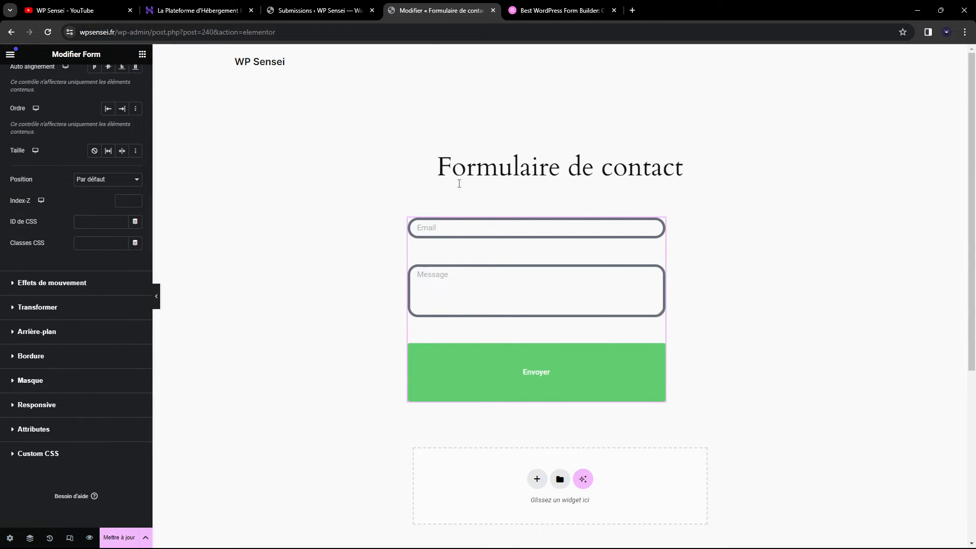
left_click(71, 405)
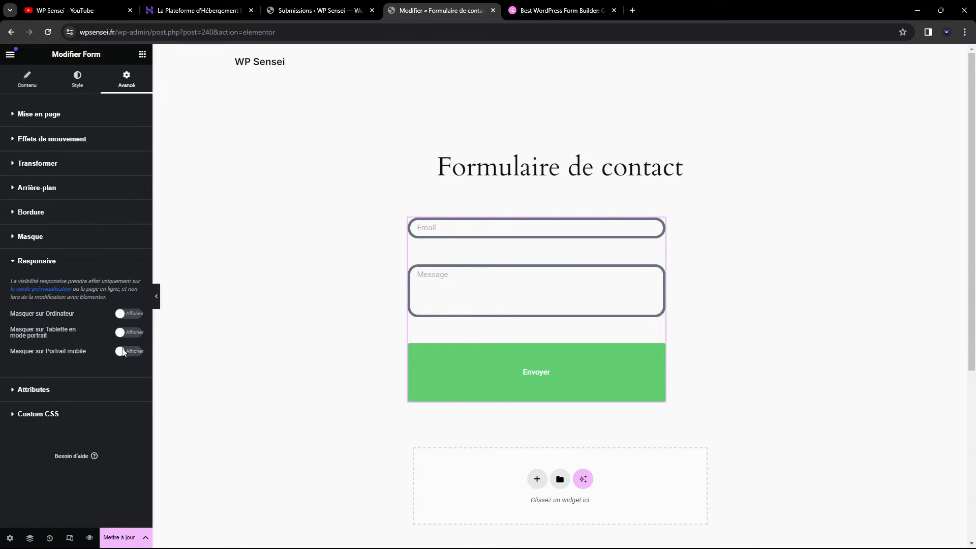
left_click(63, 422)
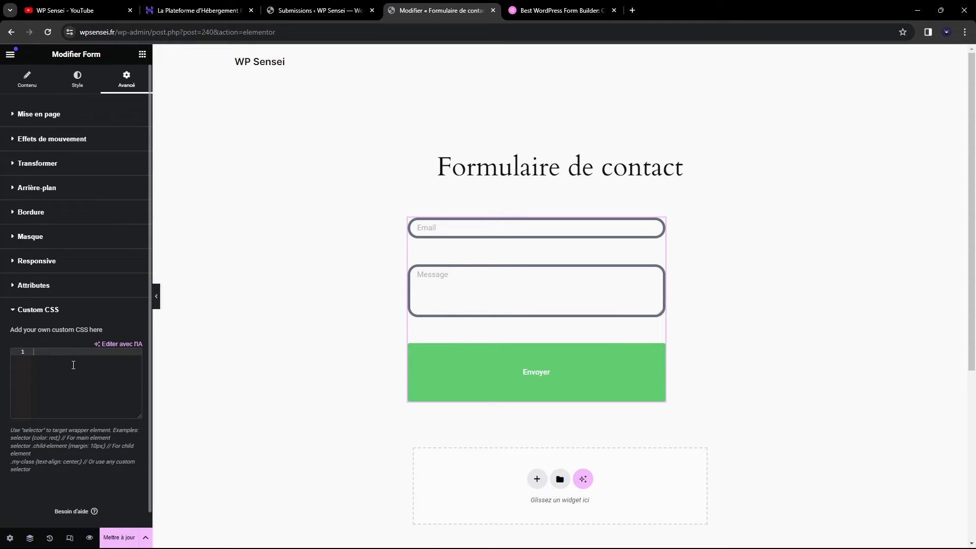
left_click(57, 114)
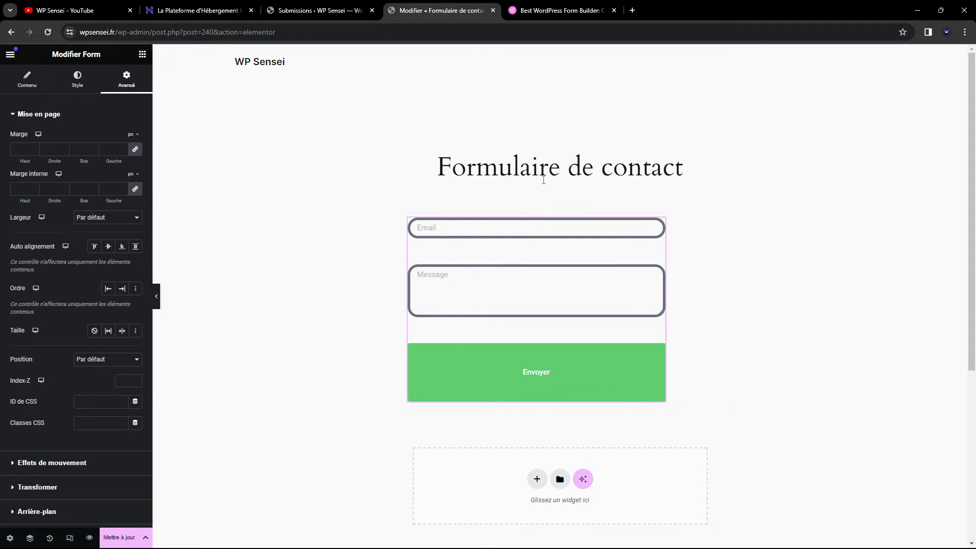
Switch to the Hostinger page and survey the features of the Premium, Business and Cloud Startup hosting plans.
left_click(229, 7)
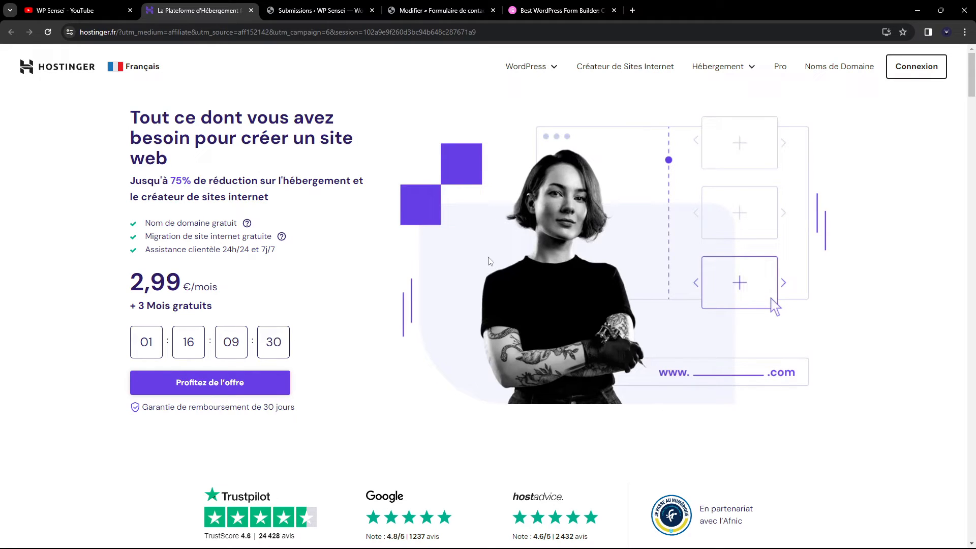
scroll(490, 261, "down", 10)
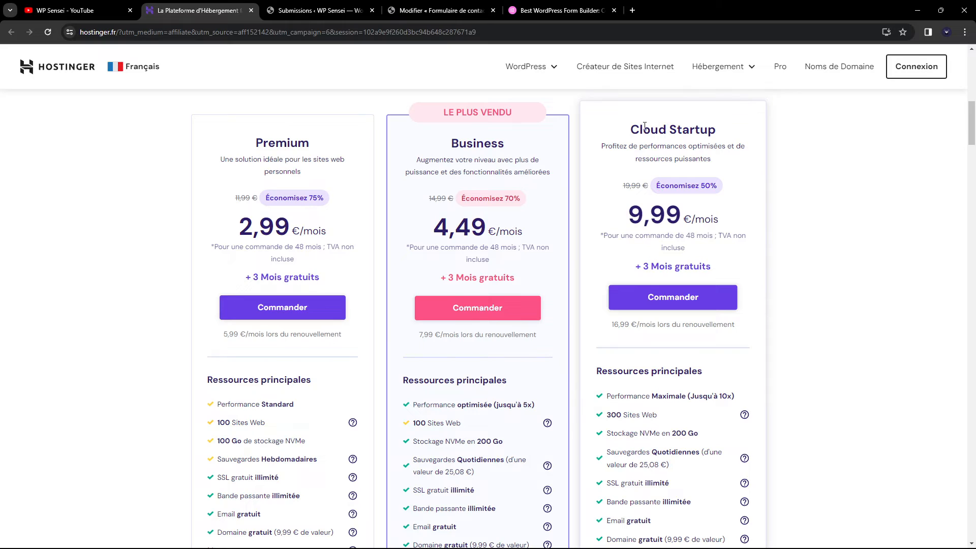
scroll(645, 126, "down", 1)
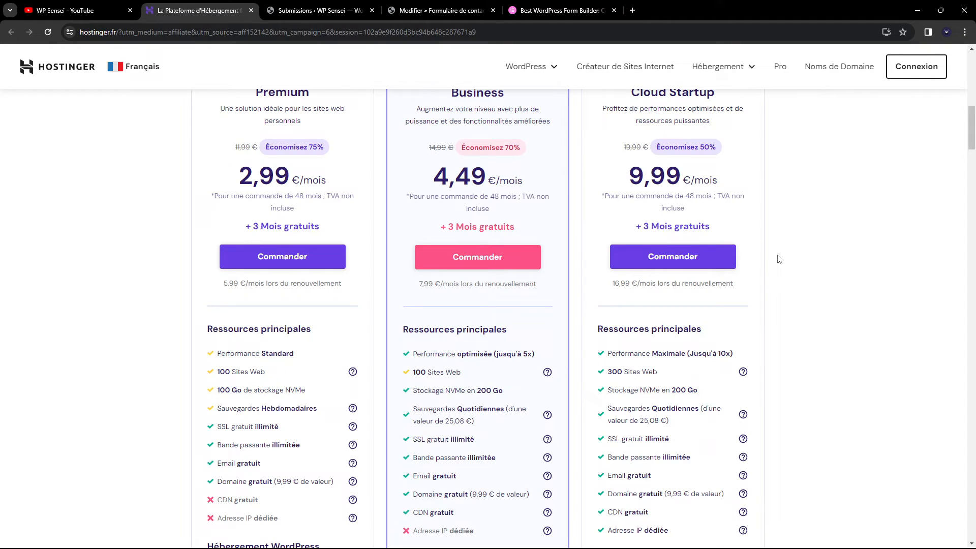
scroll(824, 294, "down", 1)
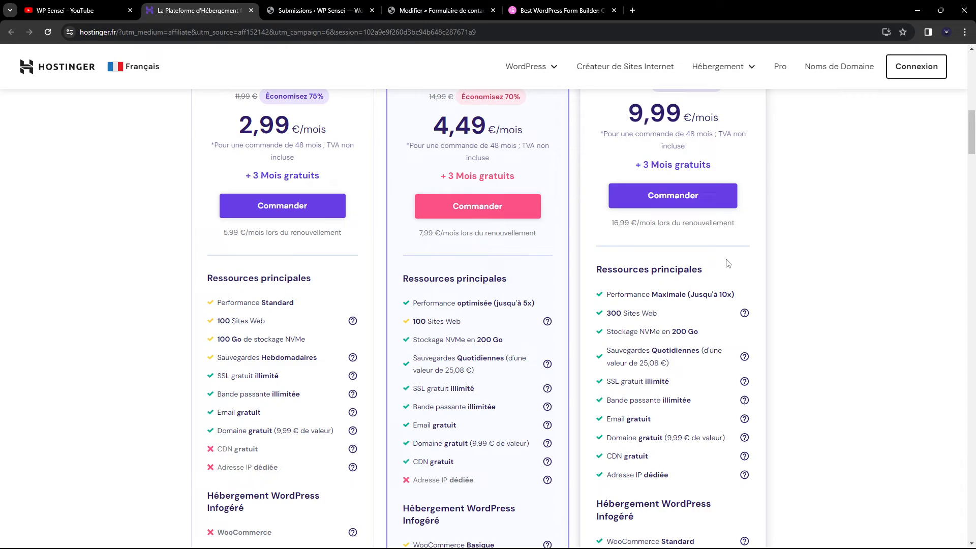
scroll(856, 272, "down", 8)
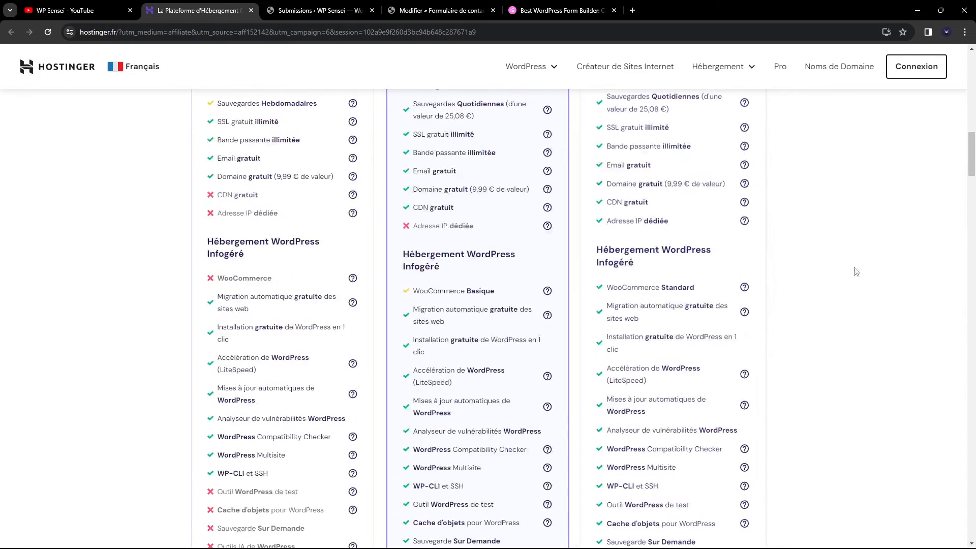
scroll(628, 304, "up", 6)
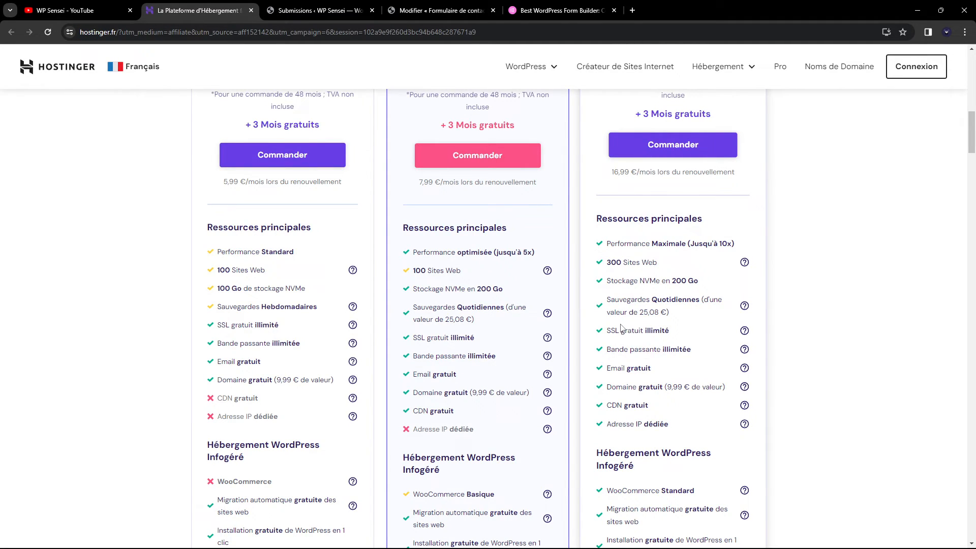
scroll(622, 330, "up", 4)
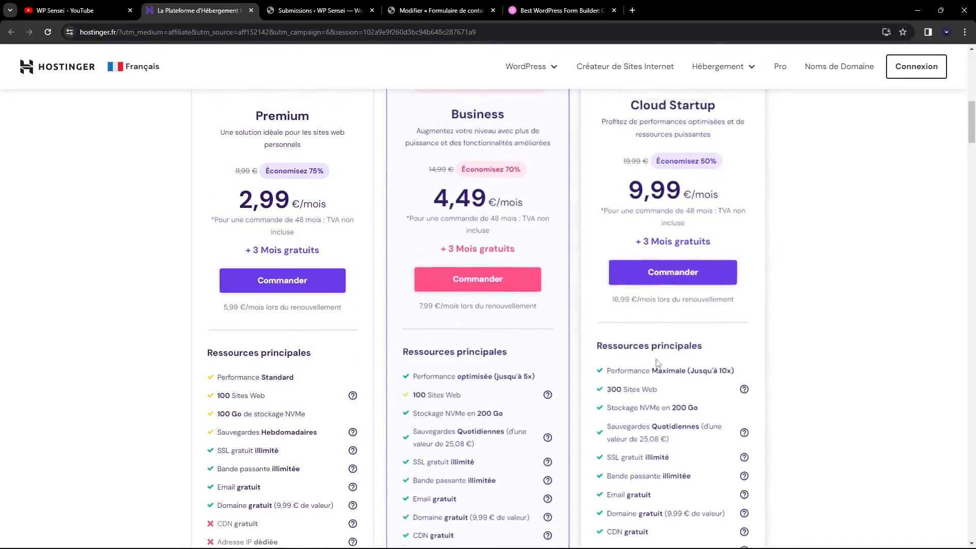
Examine the Premium plan's price and main resources, including the number of websites it allows.
scroll(366, 202, "down", 2)
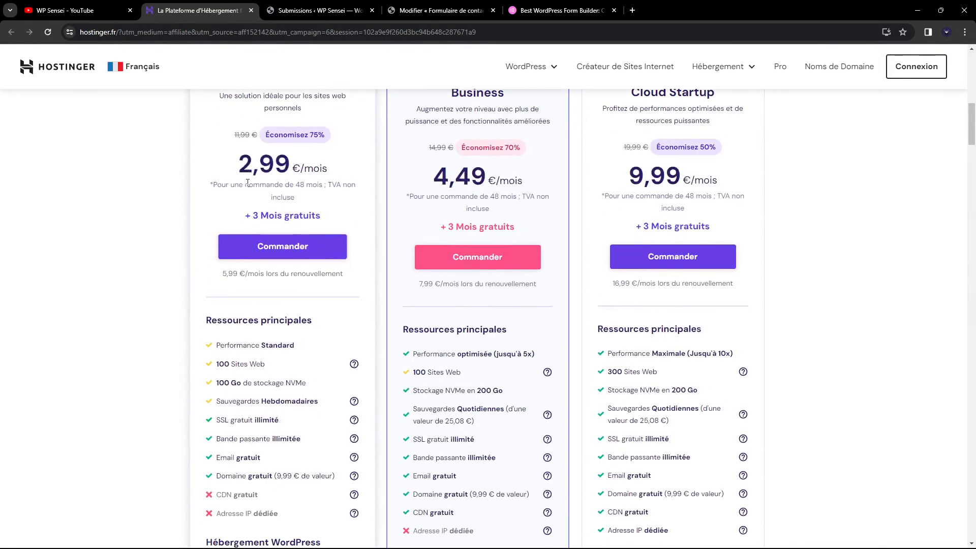
scroll(366, 202, "up", 3)
scroll(249, 226, "down", 4)
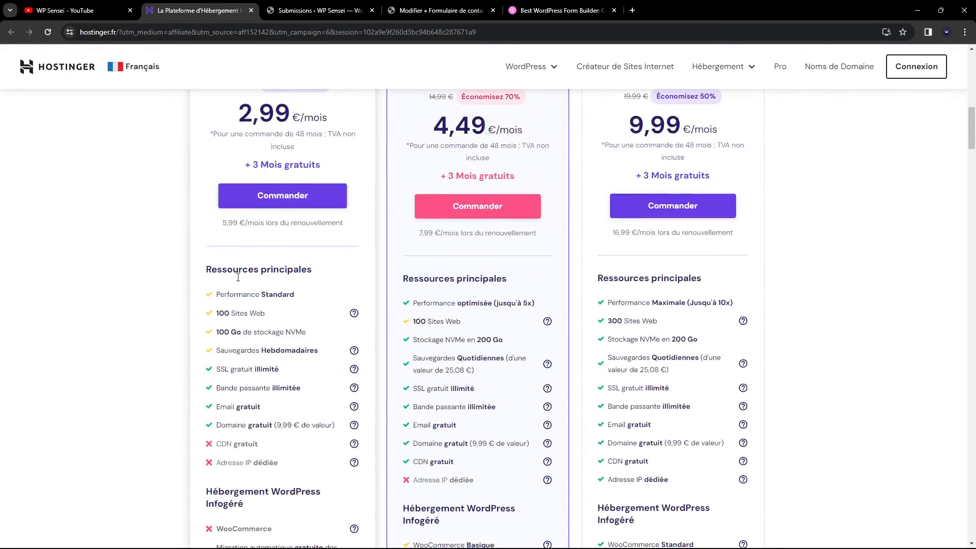
scroll(252, 296, "up", 2)
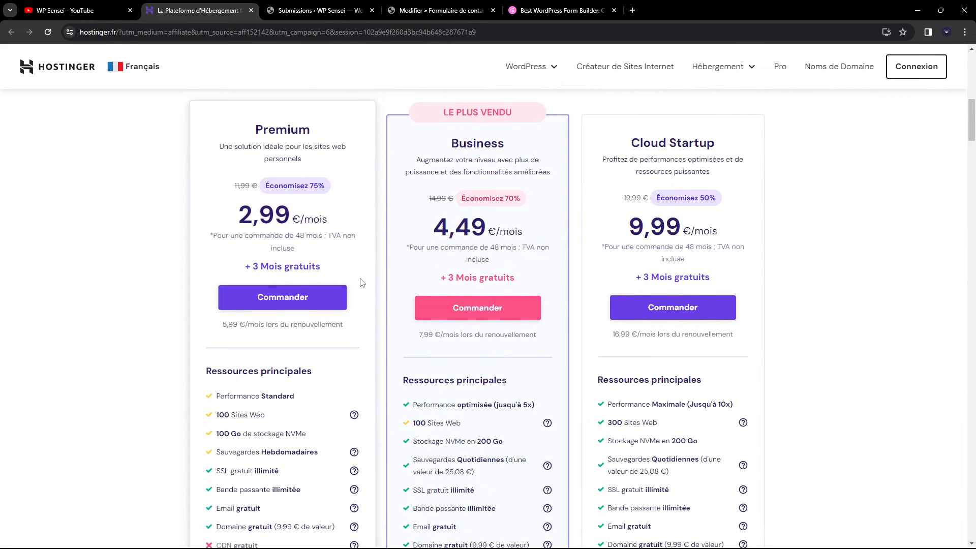
scroll(356, 253, "down", 1)
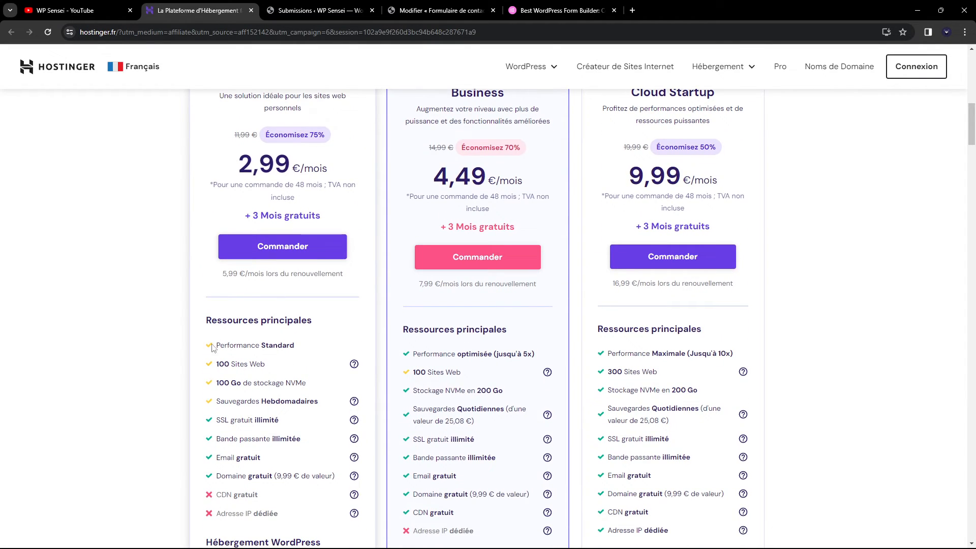
left_click_drag(214, 364, 272, 365)
left_click(319, 369)
scroll(261, 299, "up", 3)
scroll(144, 220, "down", 5)
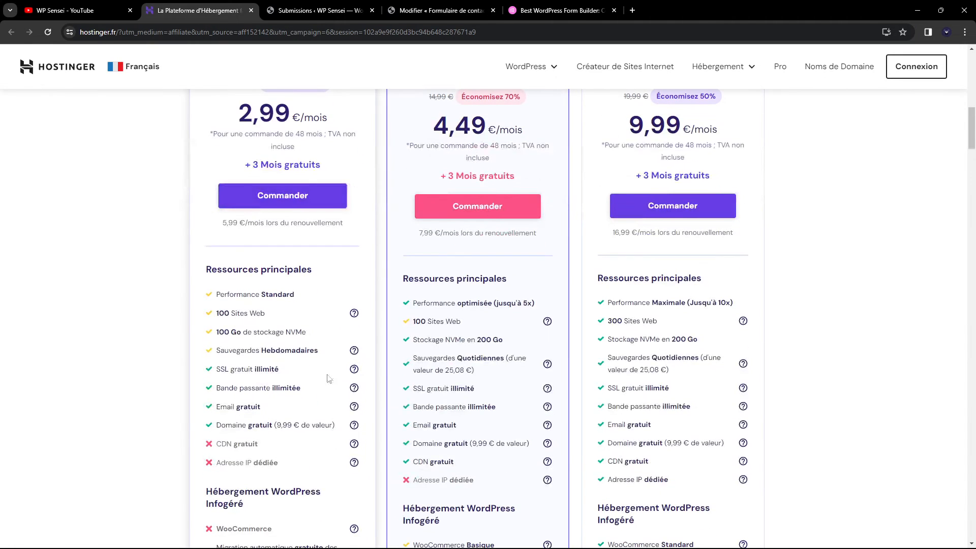
Compare the prices and main resources of the Business and Cloud Startup plans.
scroll(327, 377, "up", 3)
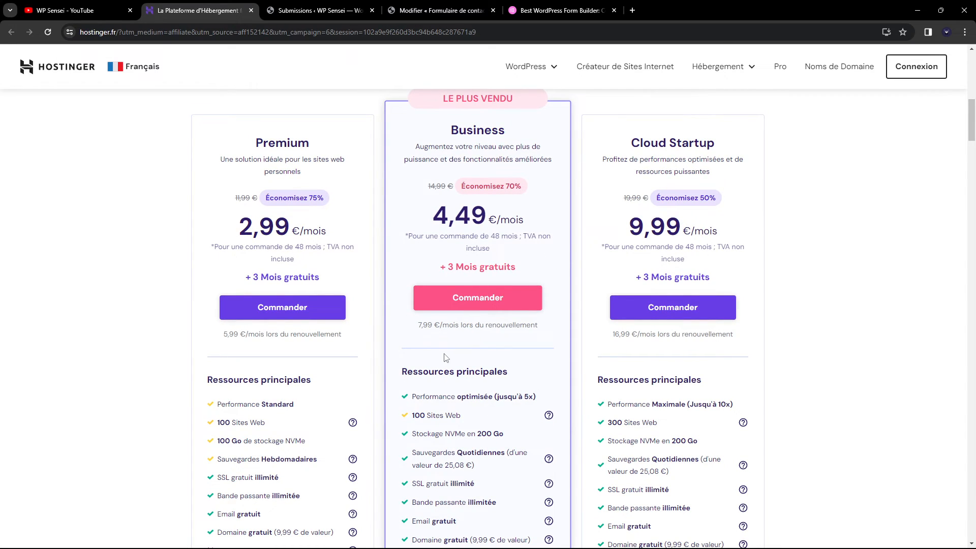
scroll(444, 356, "down", 2)
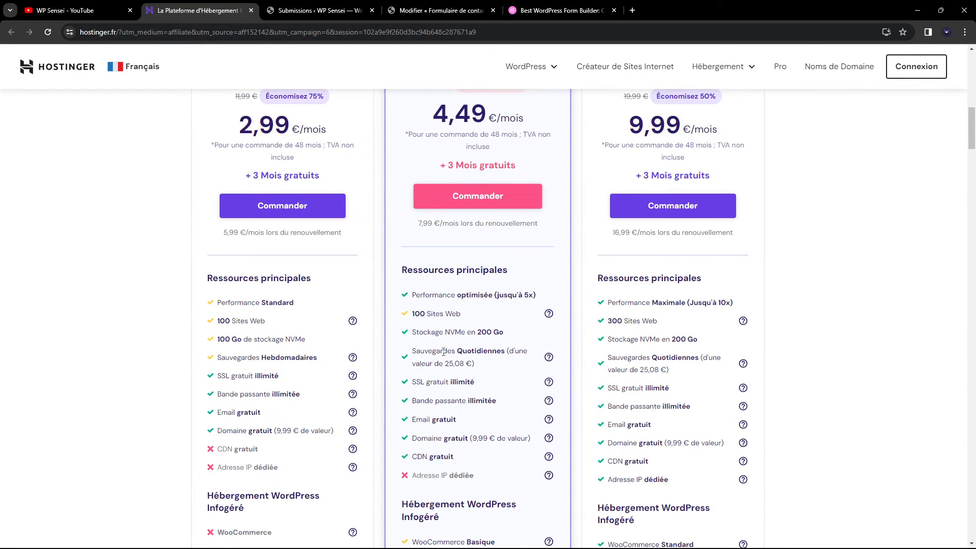
scroll(444, 351, "up", 1)
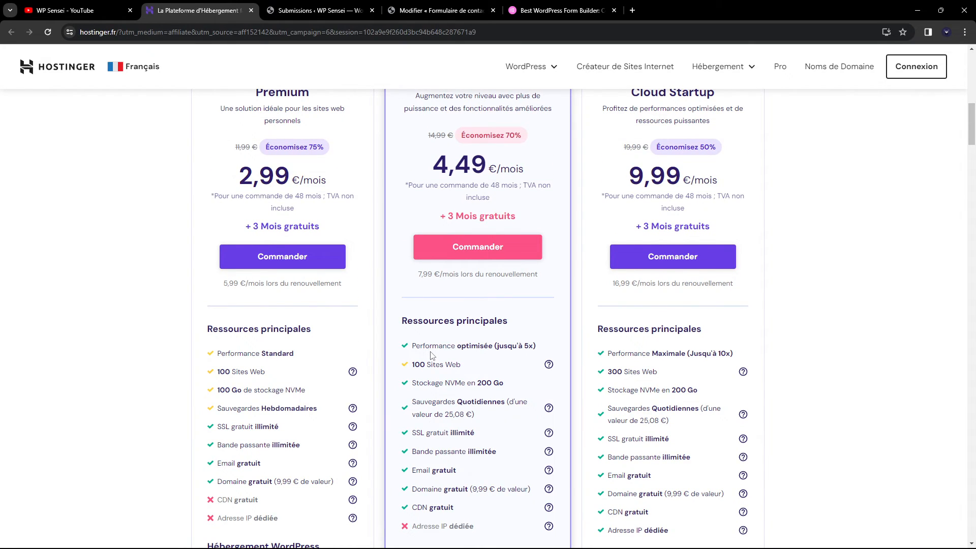
scroll(434, 351, "up", 2)
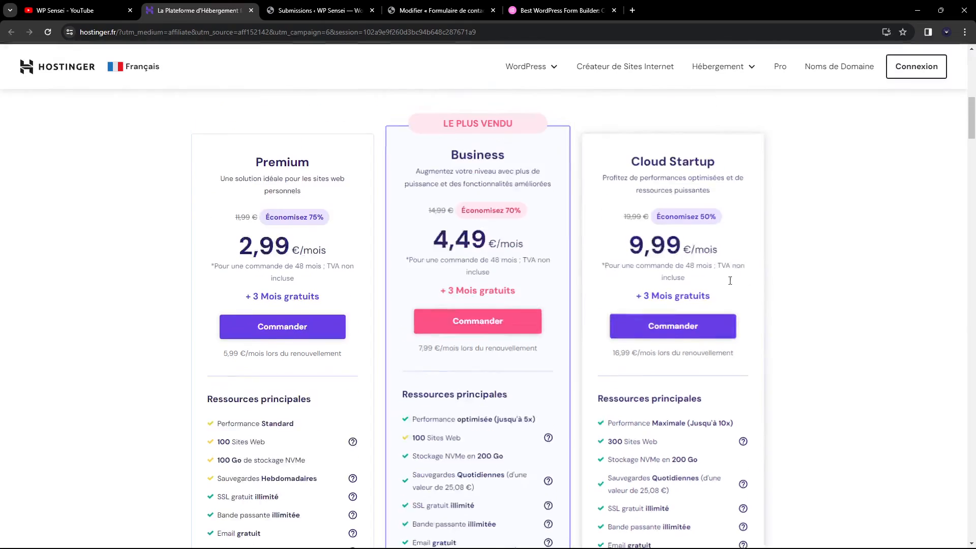
scroll(632, 344, "down", 3)
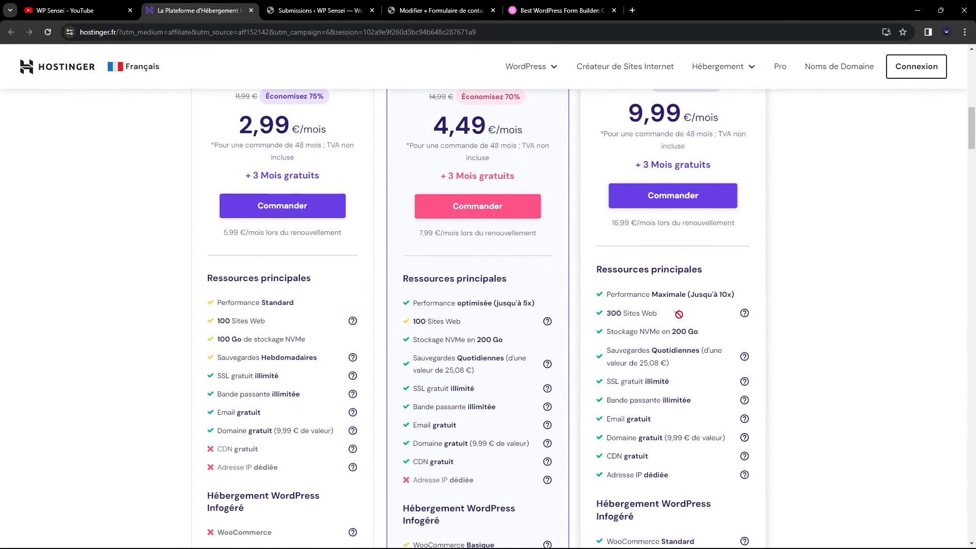
scroll(355, 288, "down", 2)
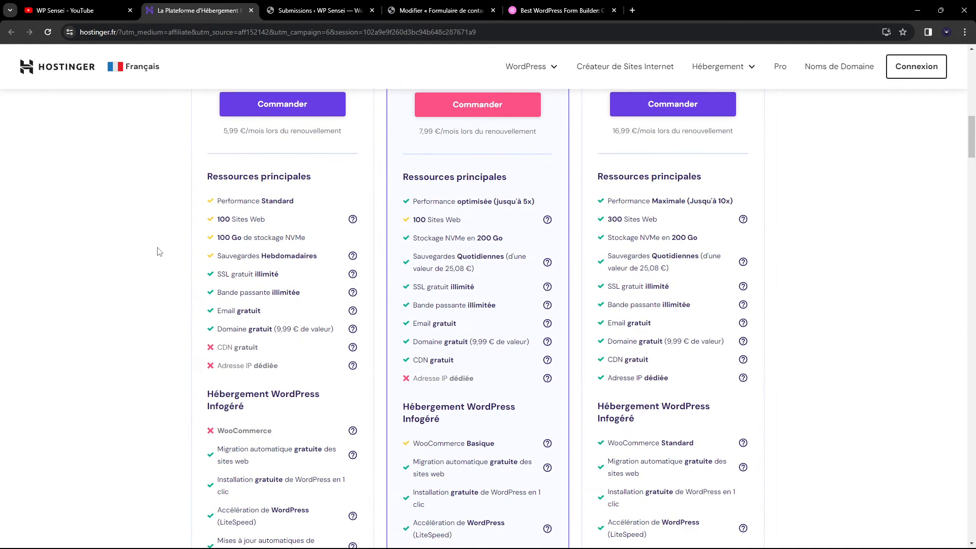
scroll(356, 229, "up", 2)
scroll(411, 323, "up", 3)
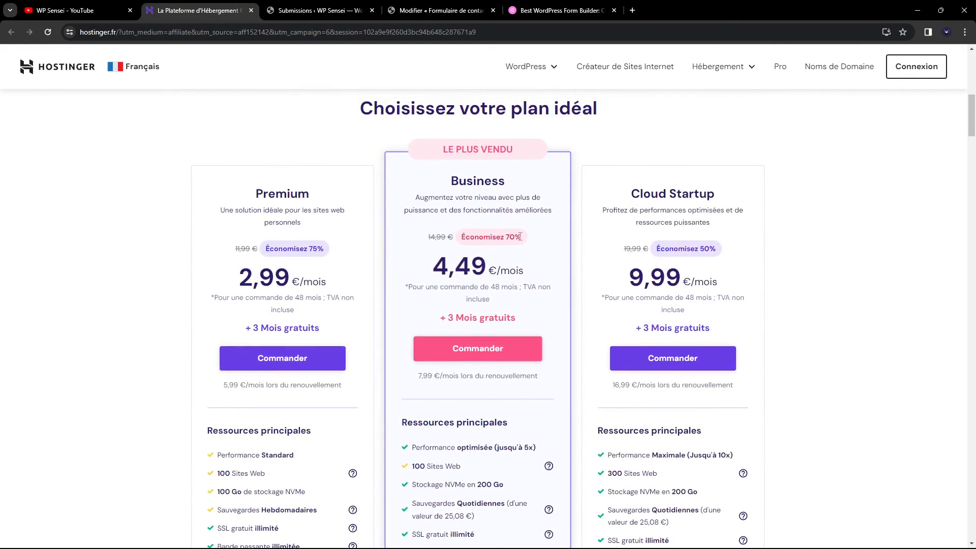
Check the Premium plan's storage allowance, free domain and managed WordPress hosting features.
scroll(686, 177, "down", 5)
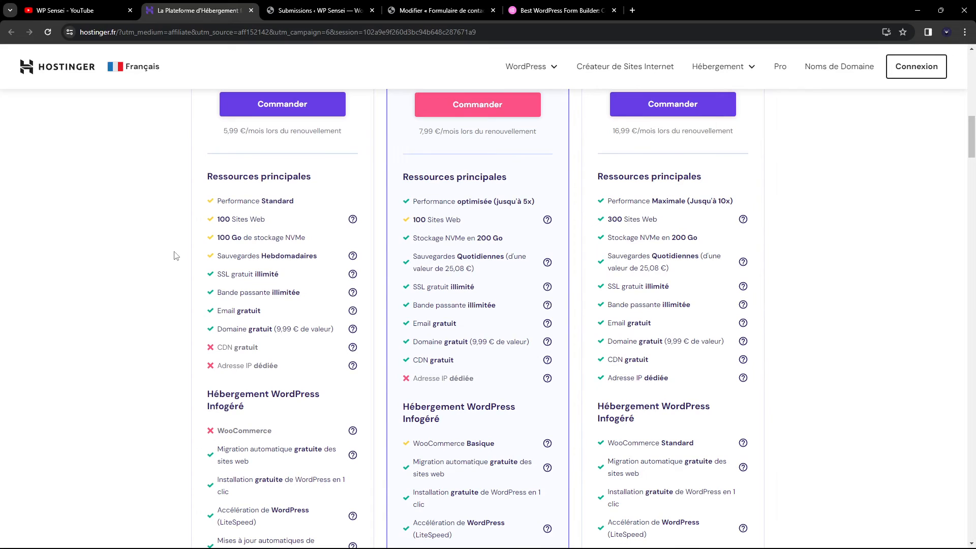
scroll(218, 247, "up", 1)
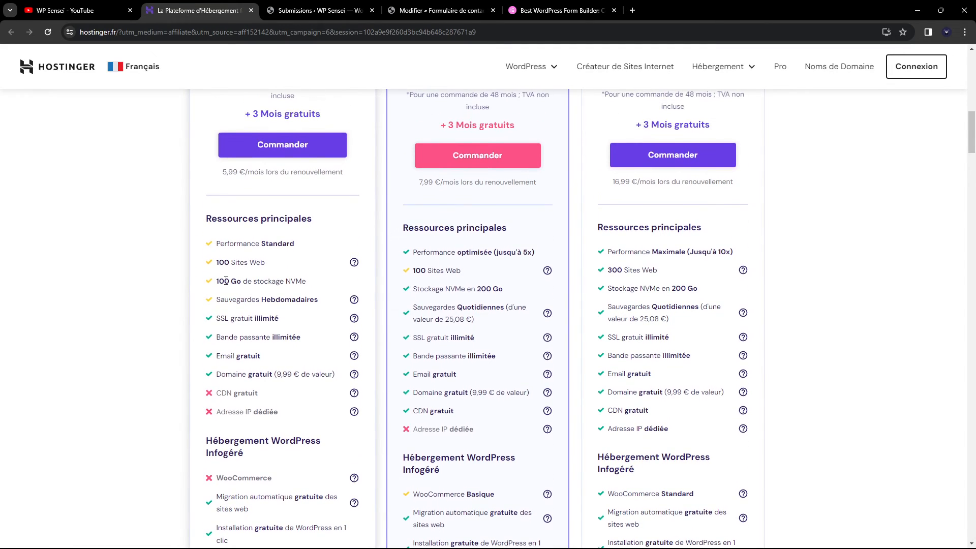
left_click_drag(217, 283, 331, 286)
left_click(328, 287)
scroll(296, 285, "down", 1)
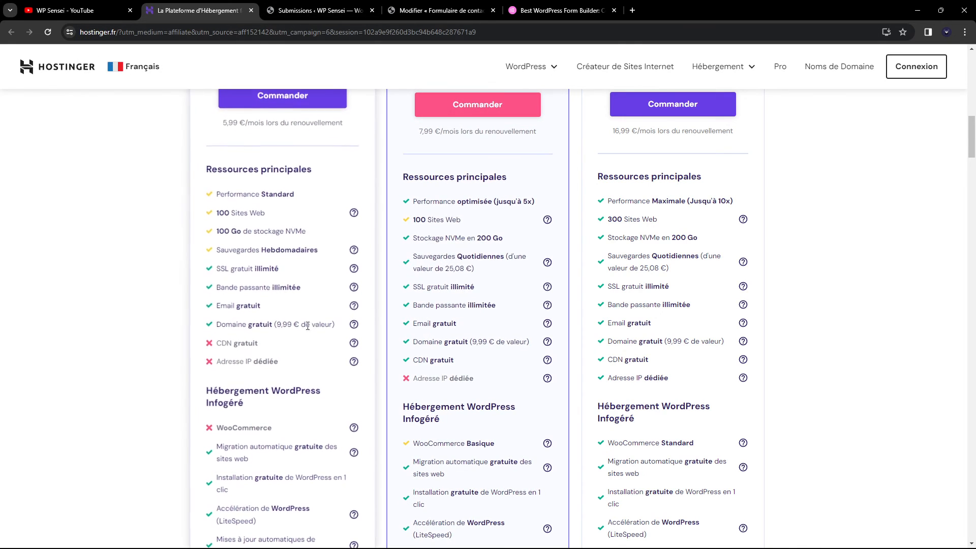
scroll(282, 315, "down", 3)
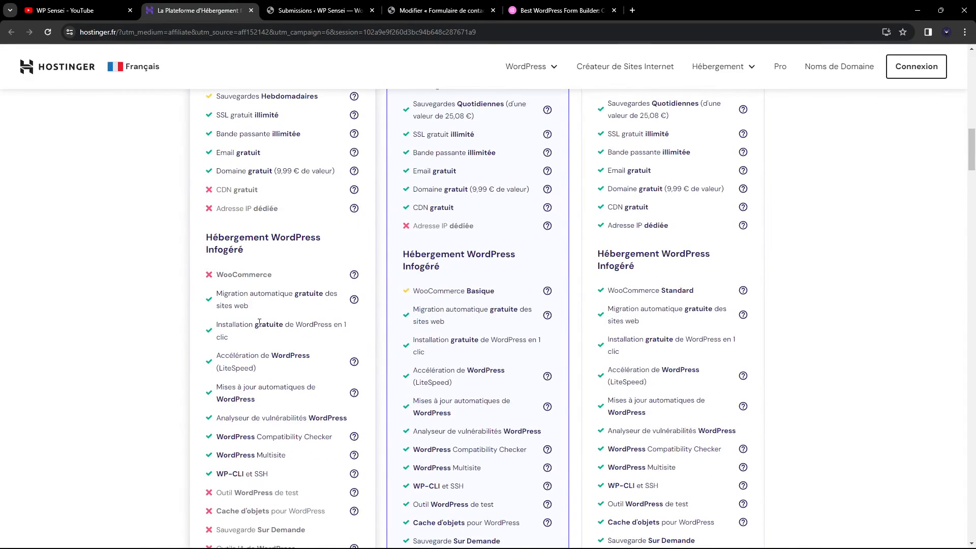
scroll(259, 323, "up", 8)
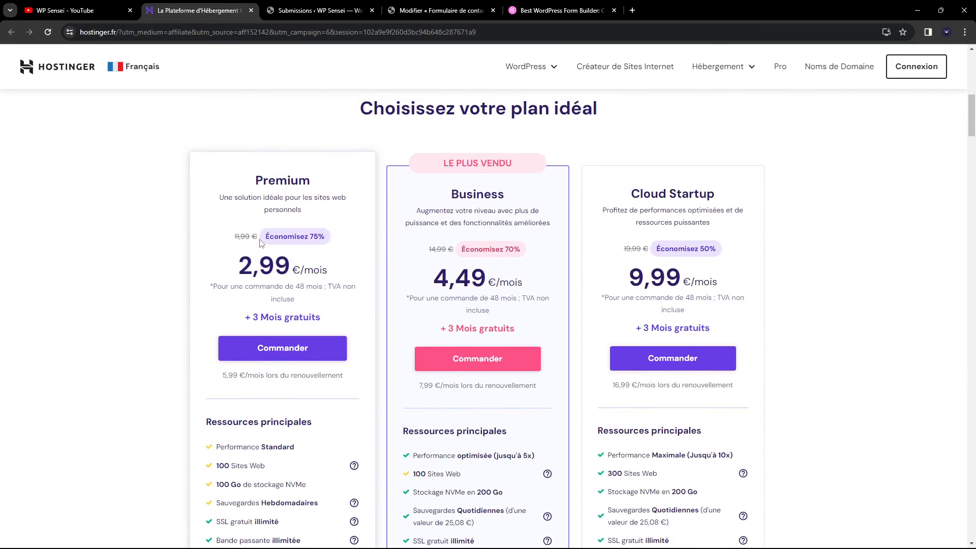
Order the Premium hosting plan and choose the 48-month billing period in the cart.
left_click(275, 351)
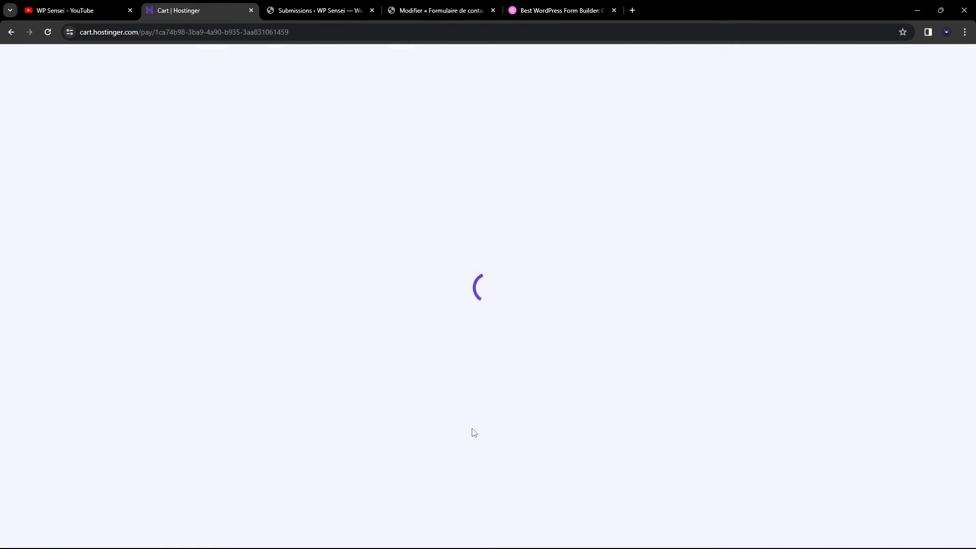
scroll(461, 429, "down", 3)
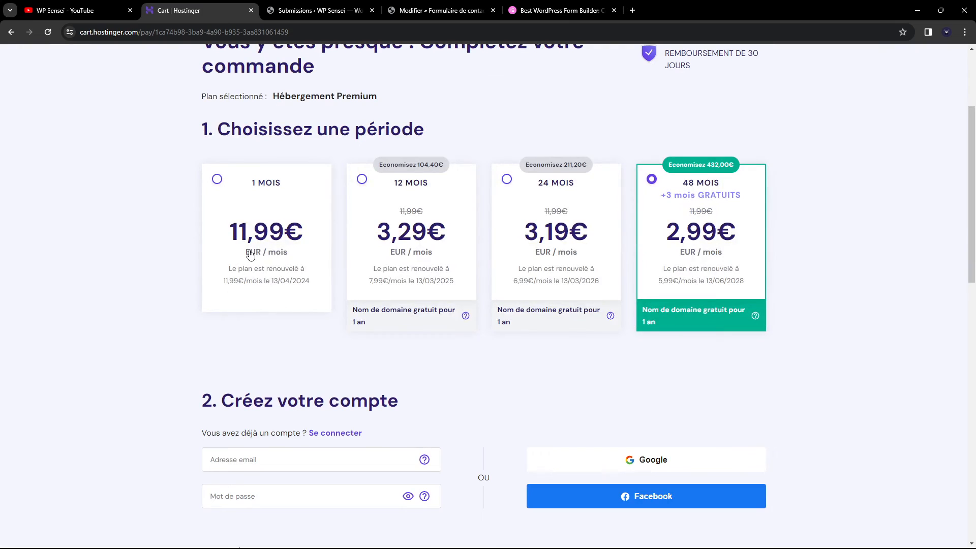
scroll(225, 248, "up", 1)
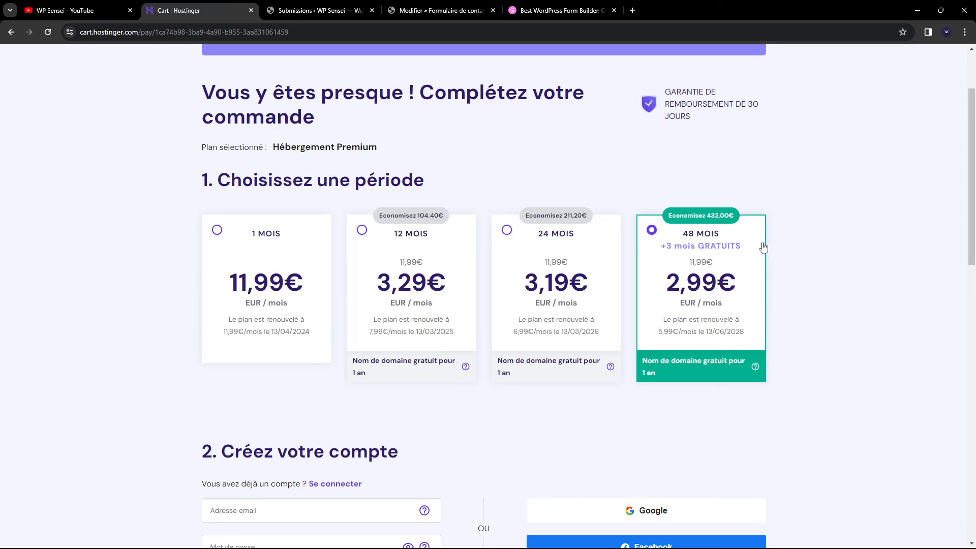
left_click(275, 243)
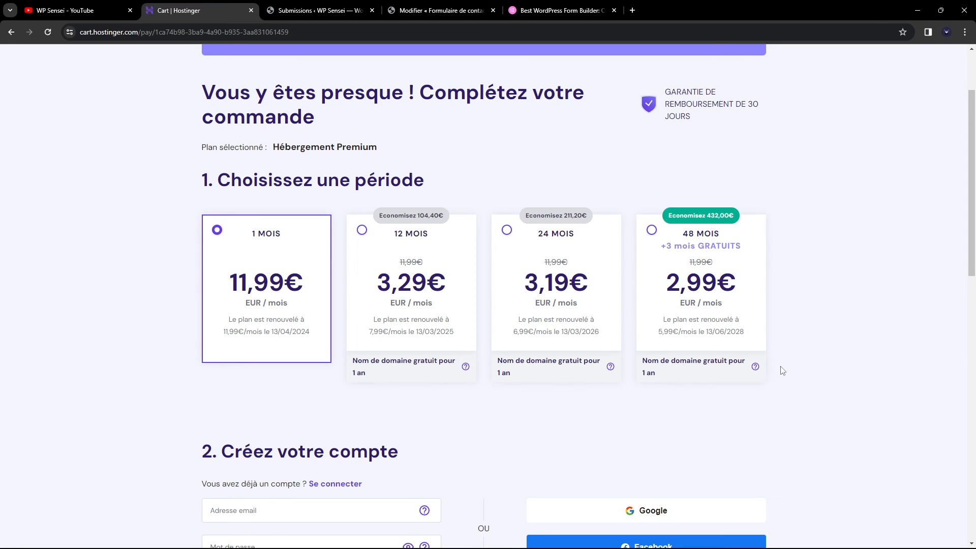
left_click(732, 315)
Apply the promotional code WPSENSEI to the 48-month Premium hosting order.
scroll(818, 331, "down", 3)
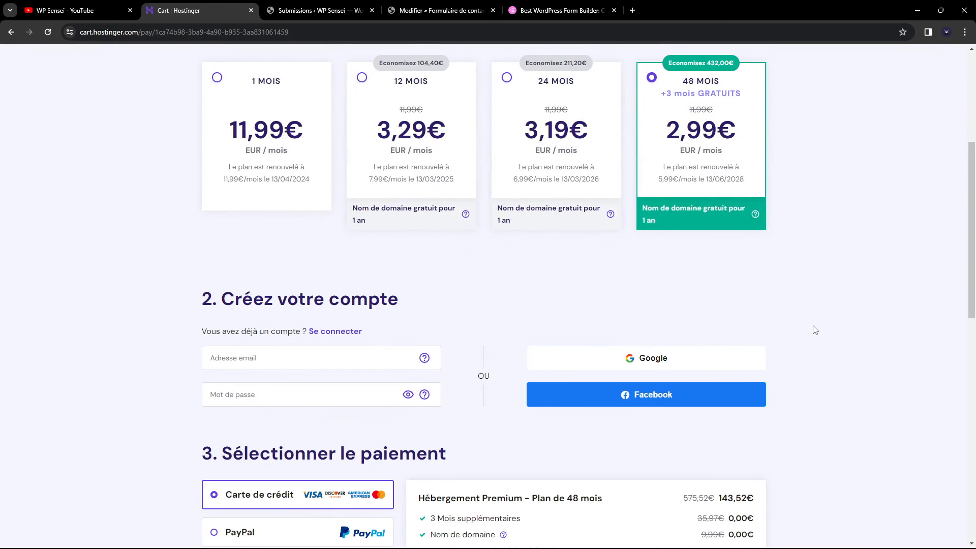
scroll(808, 278, "down", 3)
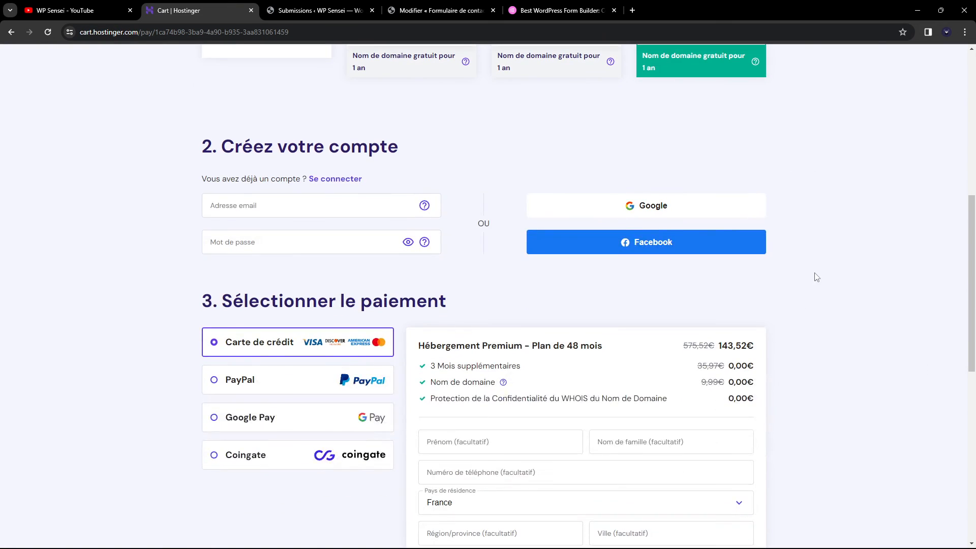
scroll(809, 283, "up", 5)
scroll(814, 300, "down", 3)
scroll(827, 312, "down", 10)
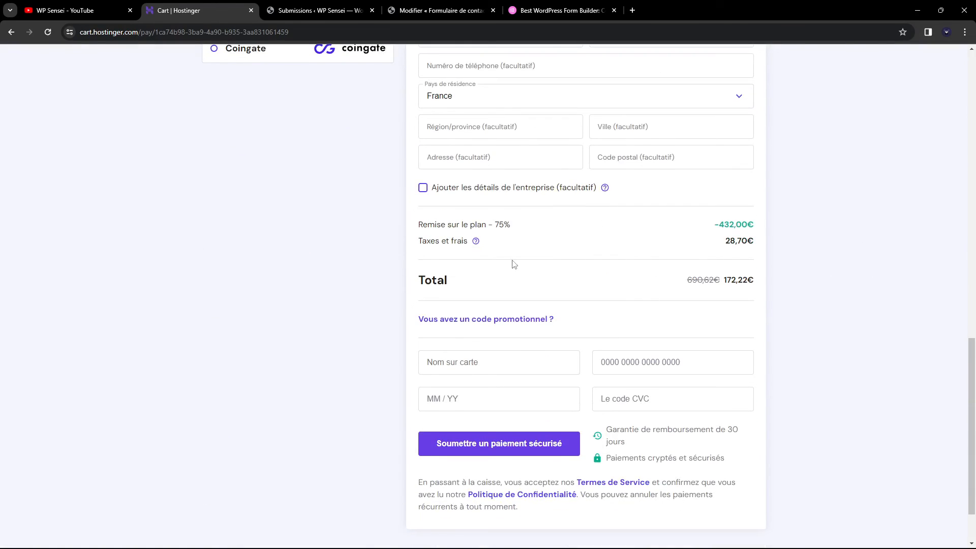
left_click(515, 320)
left_click(489, 341)
type("WPSENSEI")
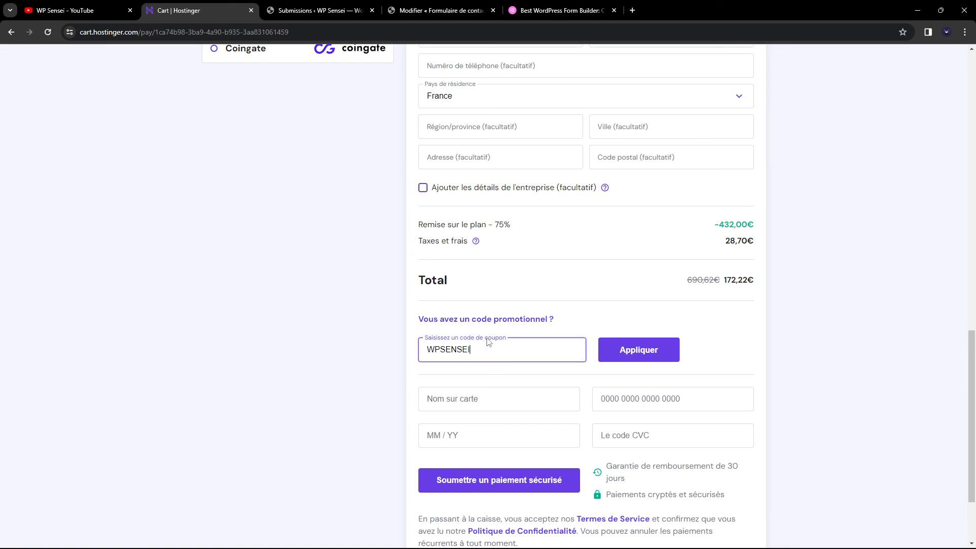
left_click(631, 350)
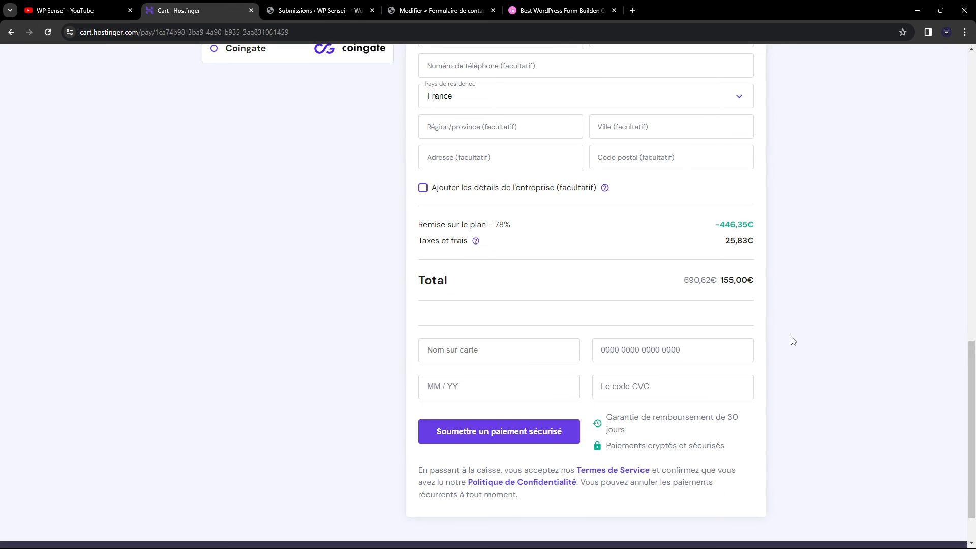
Check the order total and the monthly price of each billing period with the coupon applied.
double_click(728, 290)
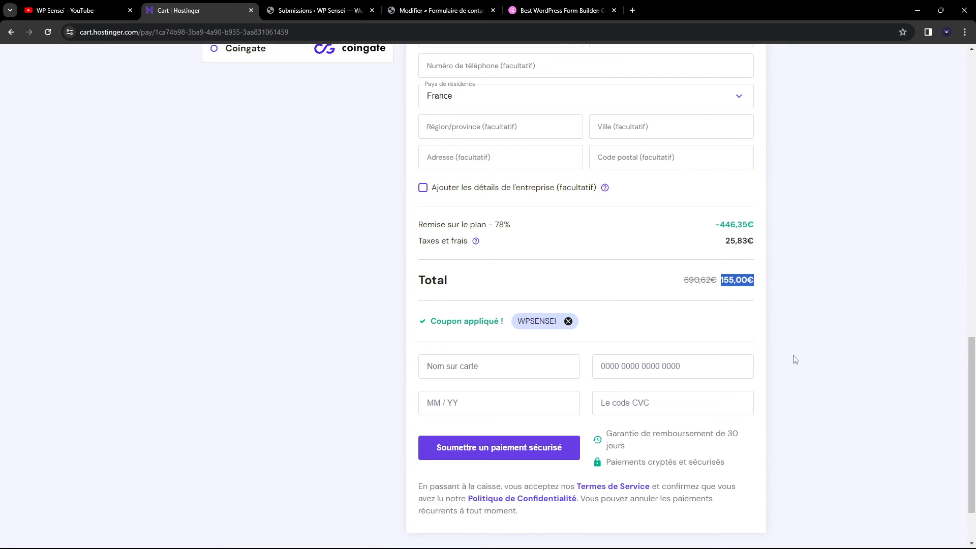
left_click(821, 364)
scroll(809, 364, "up", 5)
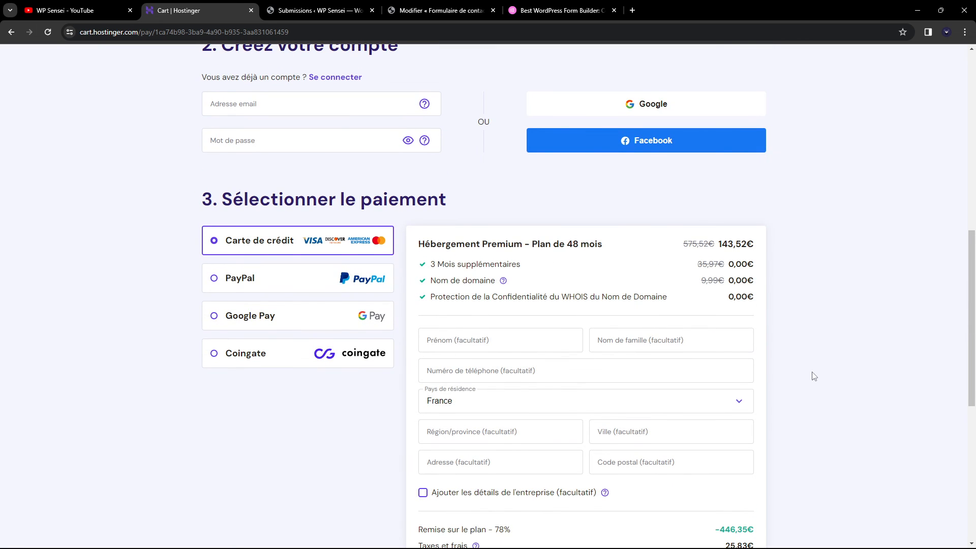
scroll(814, 373, "up", 7)
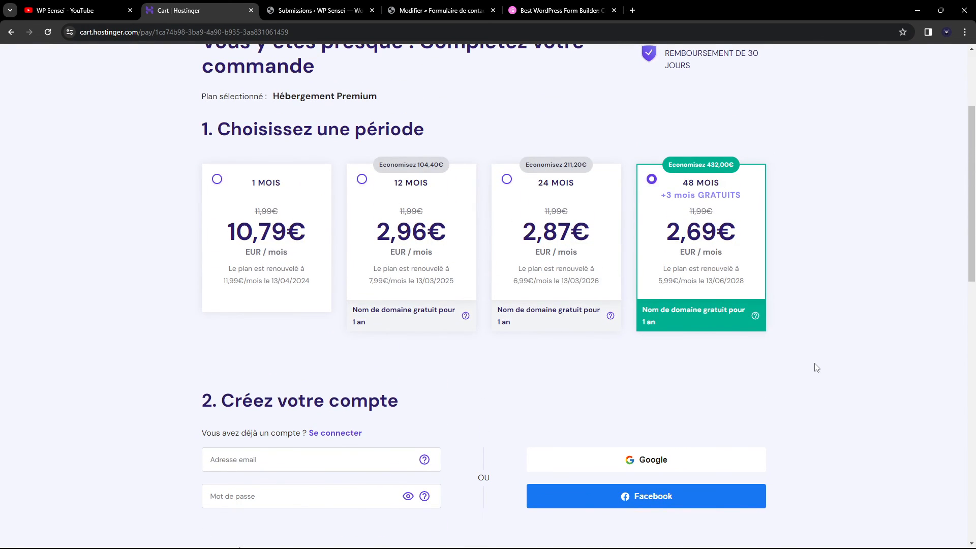
Review the account creation, payment method, billing details and order summary sections of the checkout.
scroll(813, 297, "down", 9)
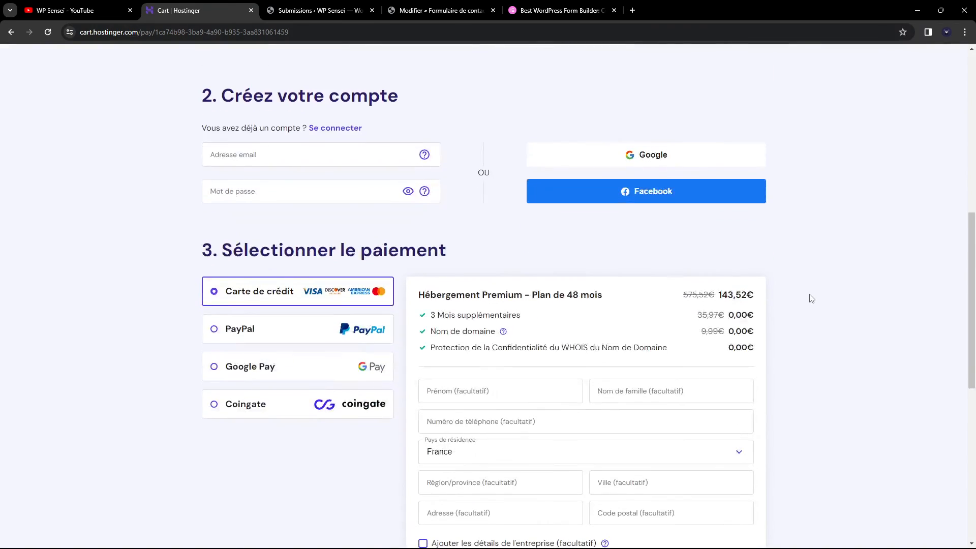
scroll(812, 299, "down", 2)
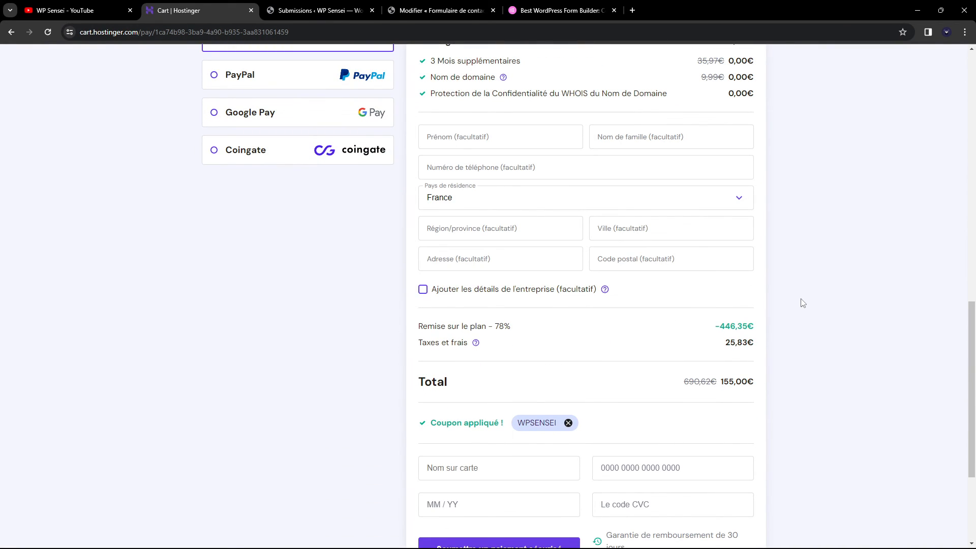
scroll(783, 292, "up", 1)
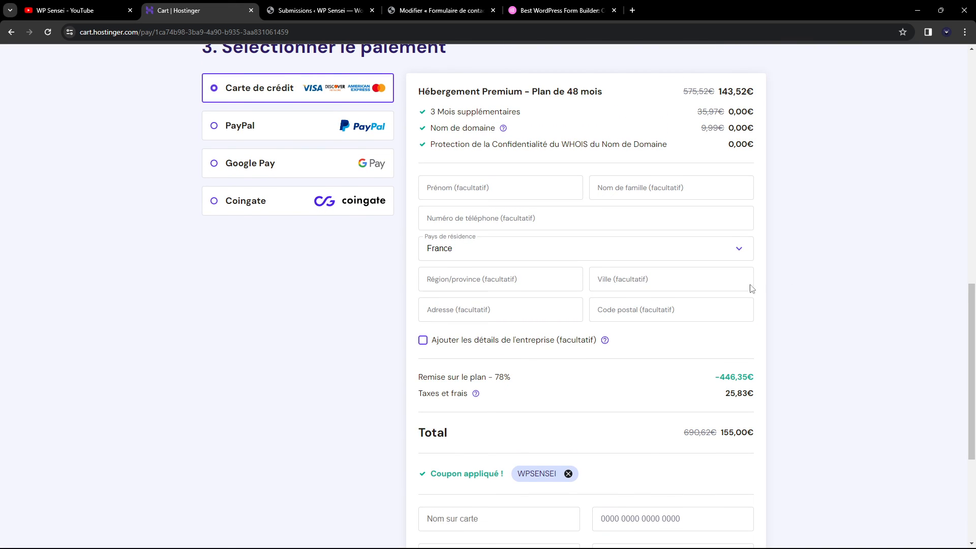
scroll(756, 288, "down", 2)
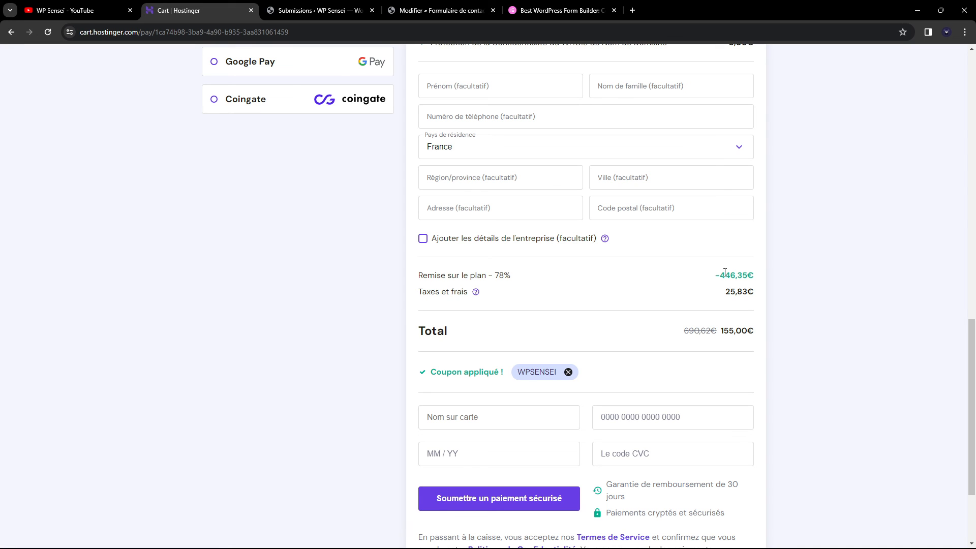
scroll(646, 305, "up", 1)
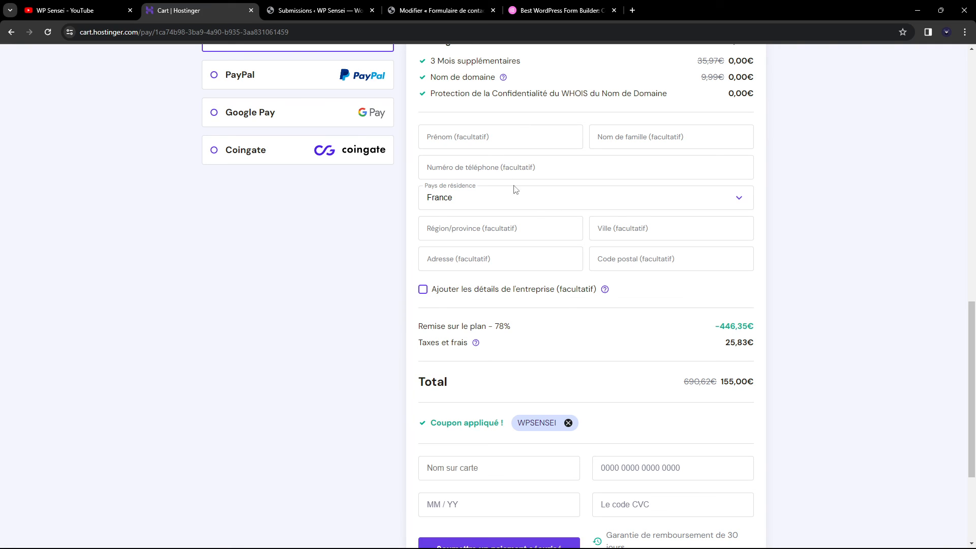
Switch to the WP Sensei channel page on YouTube.
left_click(76, 11)
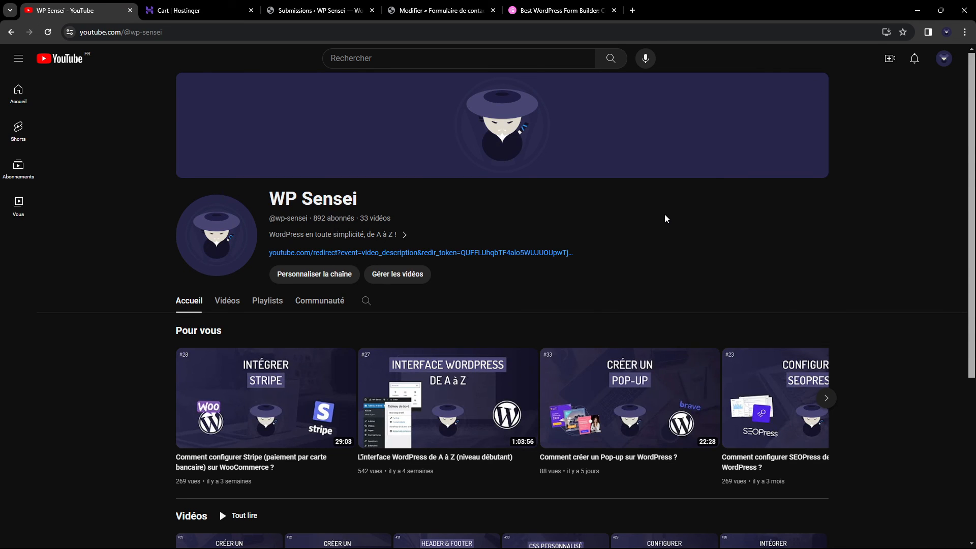